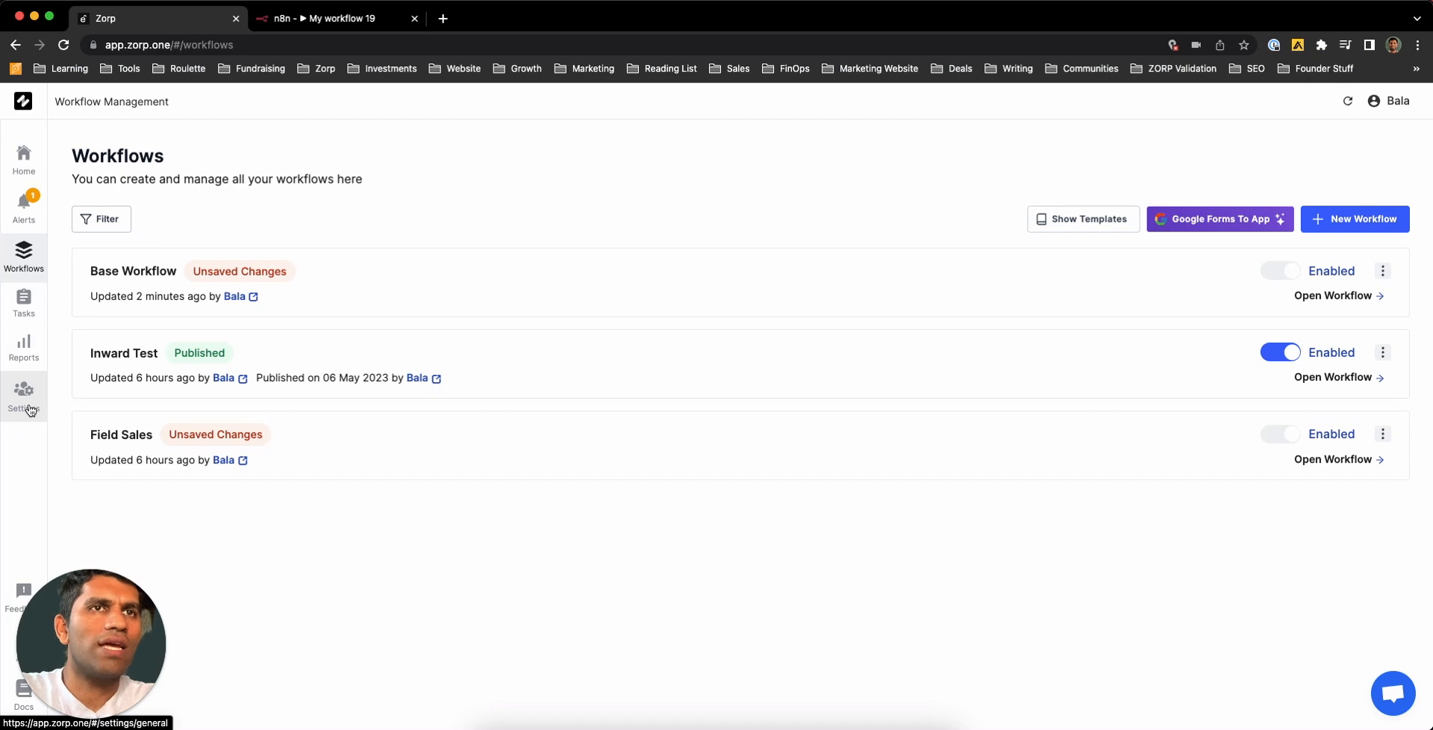
- Go to Settings and show the Roles page listing admin and api_role
left_click(29, 409)
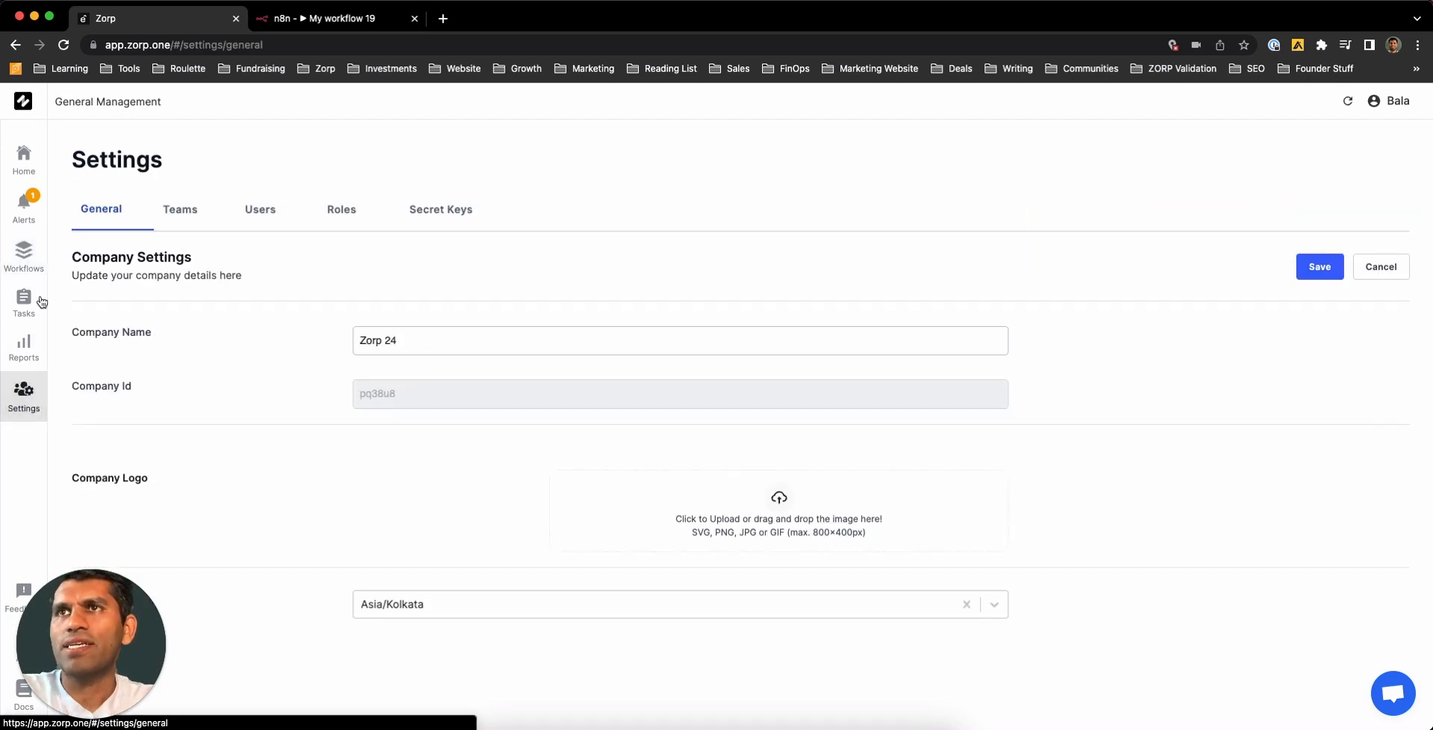
left_click(180, 210)
left_click(248, 213)
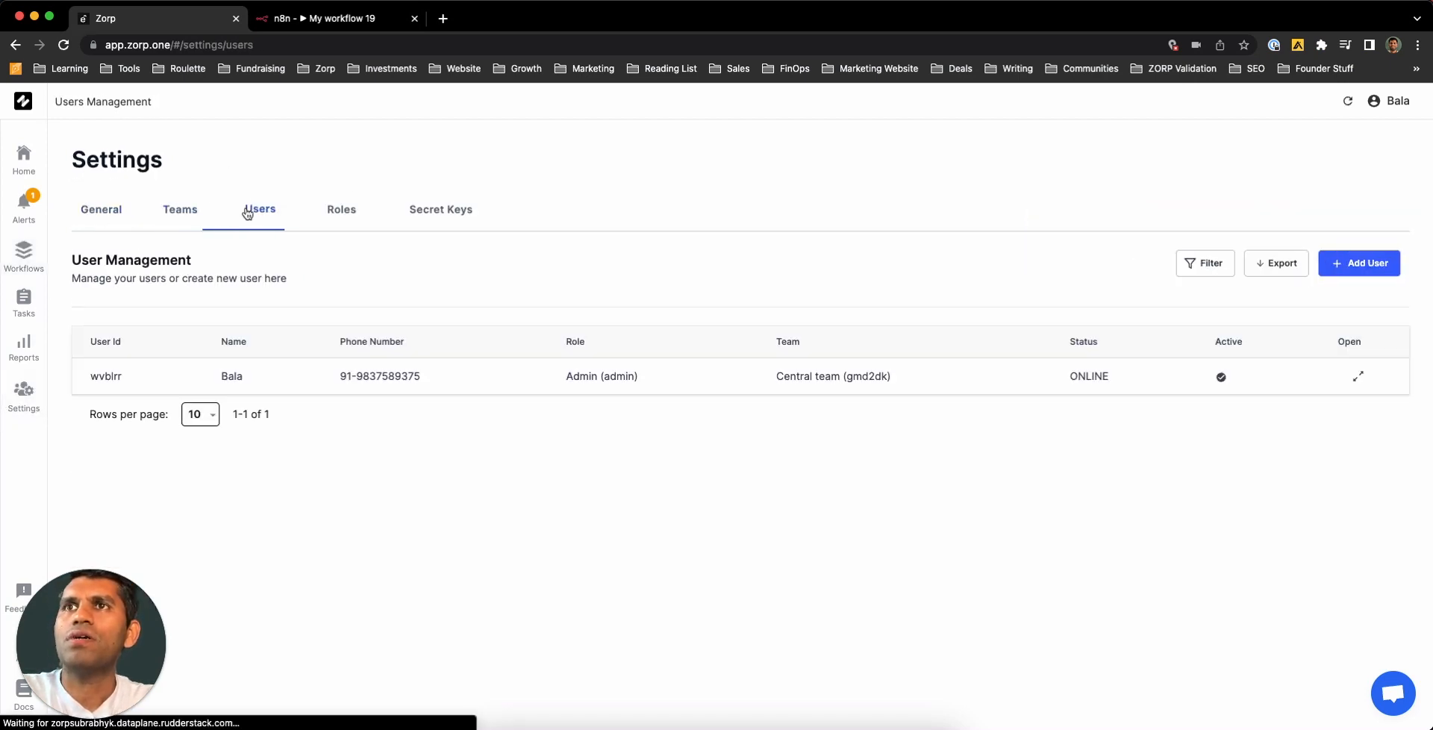
left_click(341, 214)
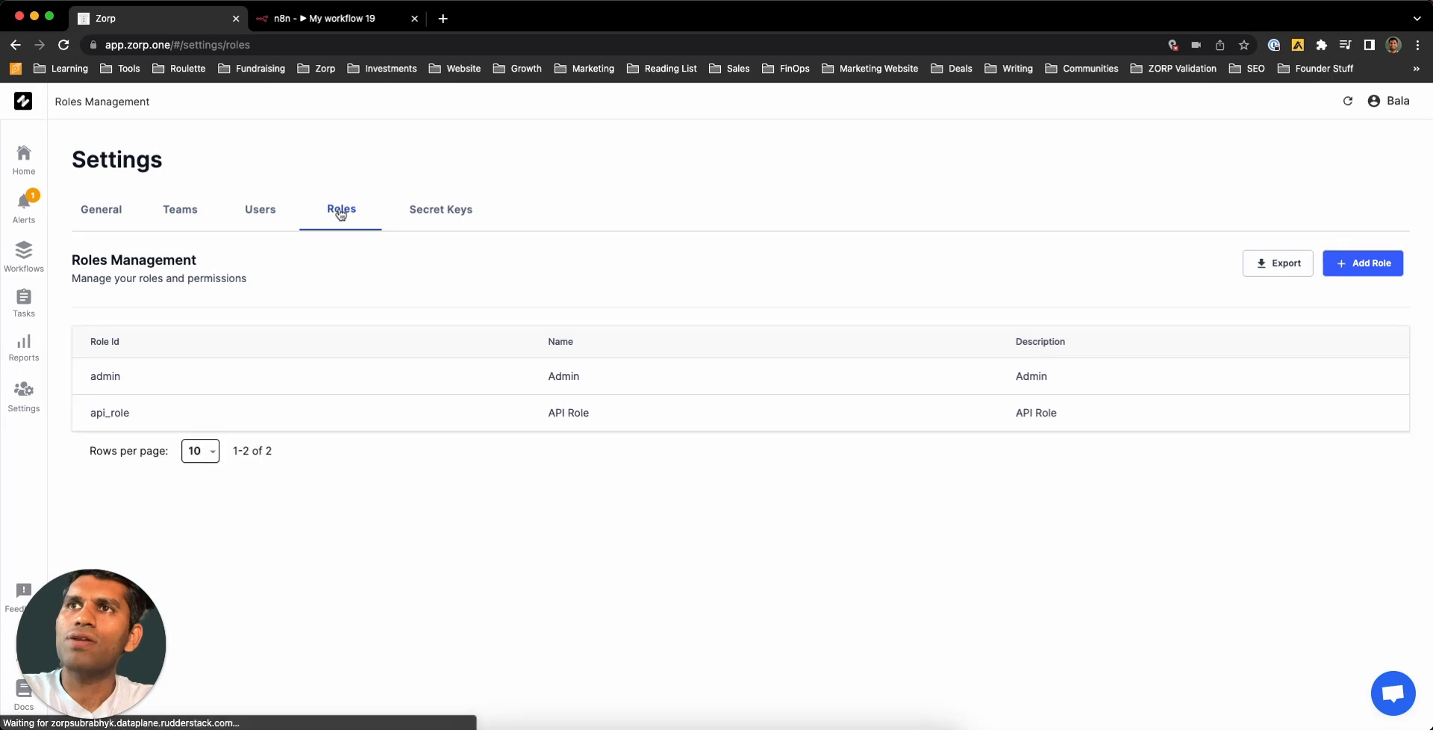
- Show the Teams page, which lists only Central team (ID gmd2dk)
left_click(197, 214)
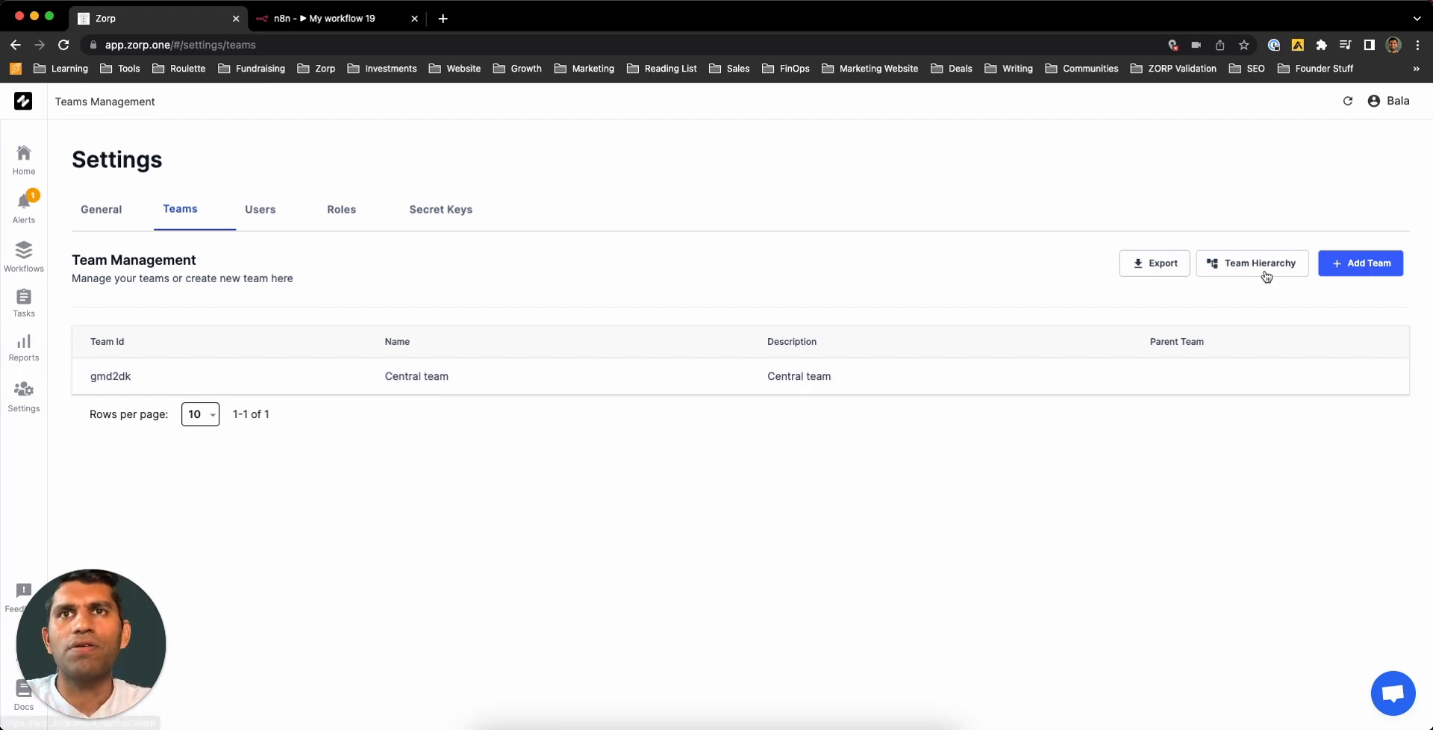
- Create team USA, described 'USA Country Team', with Central team as parent
left_click(1386, 267)
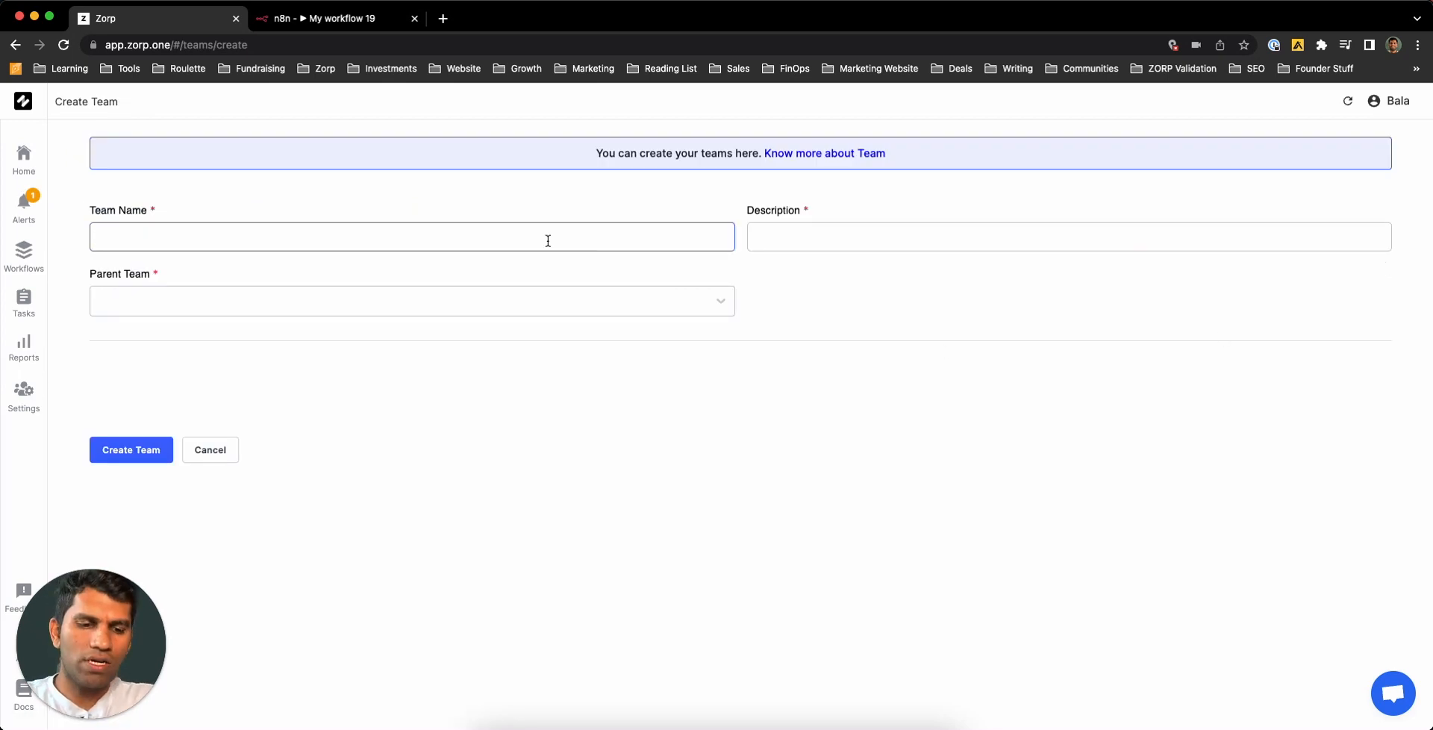
type("USA")
left_click(875, 247)
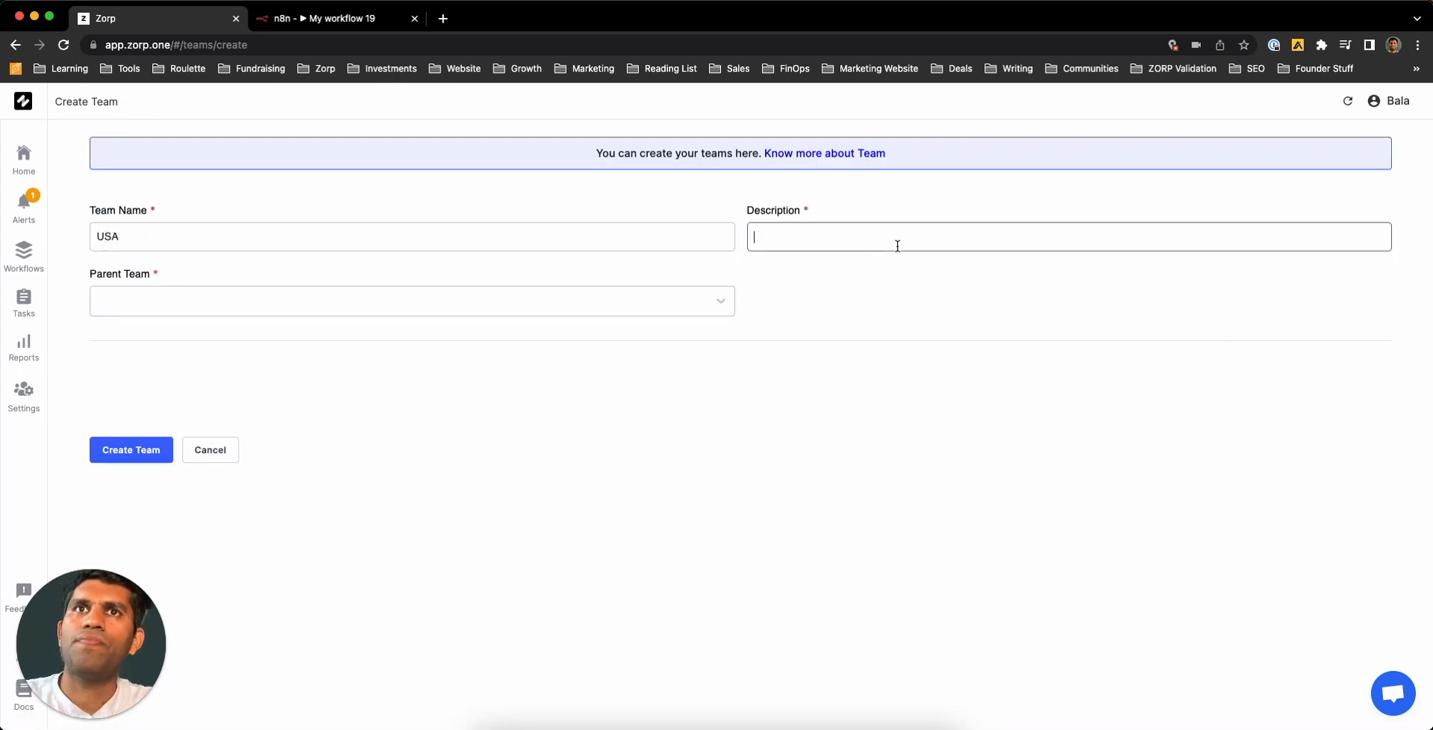
type("USA Cou")
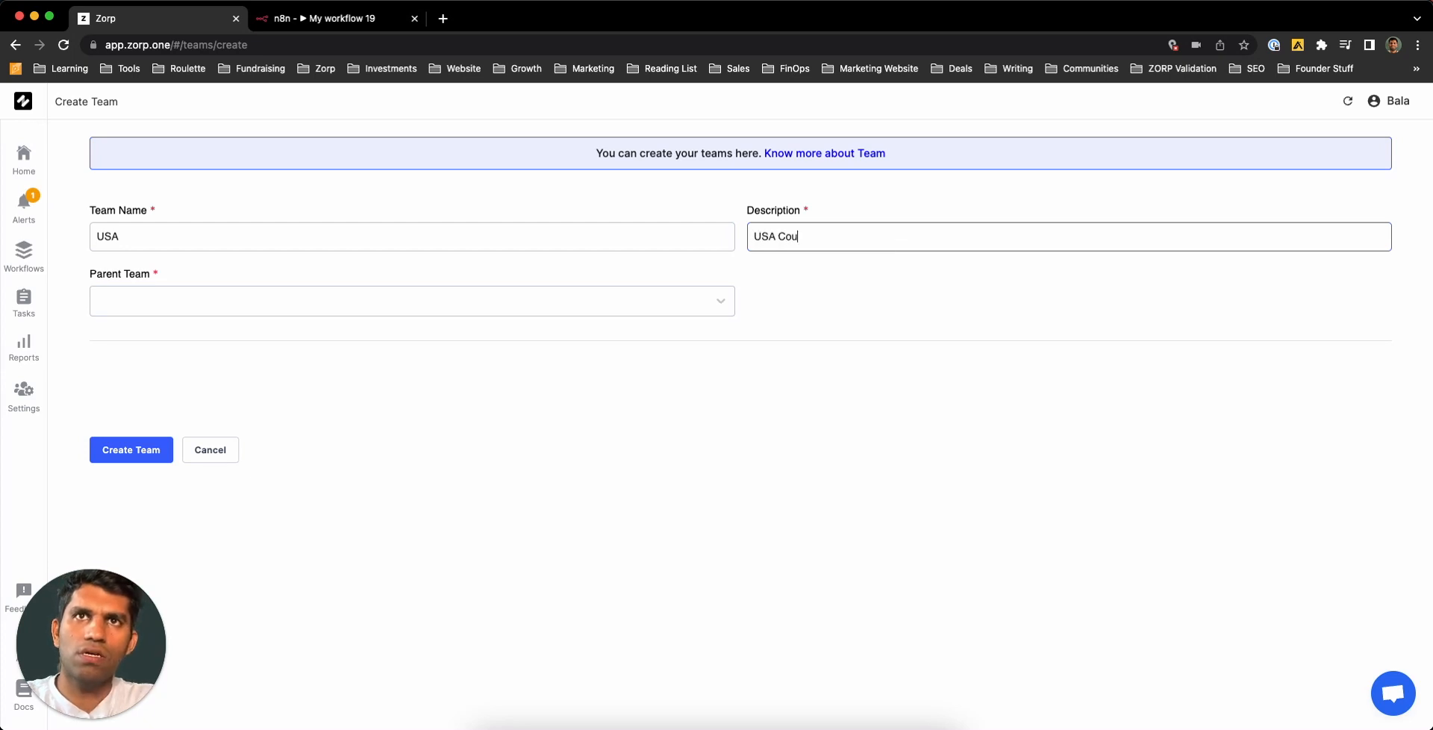
type("ntry Team")
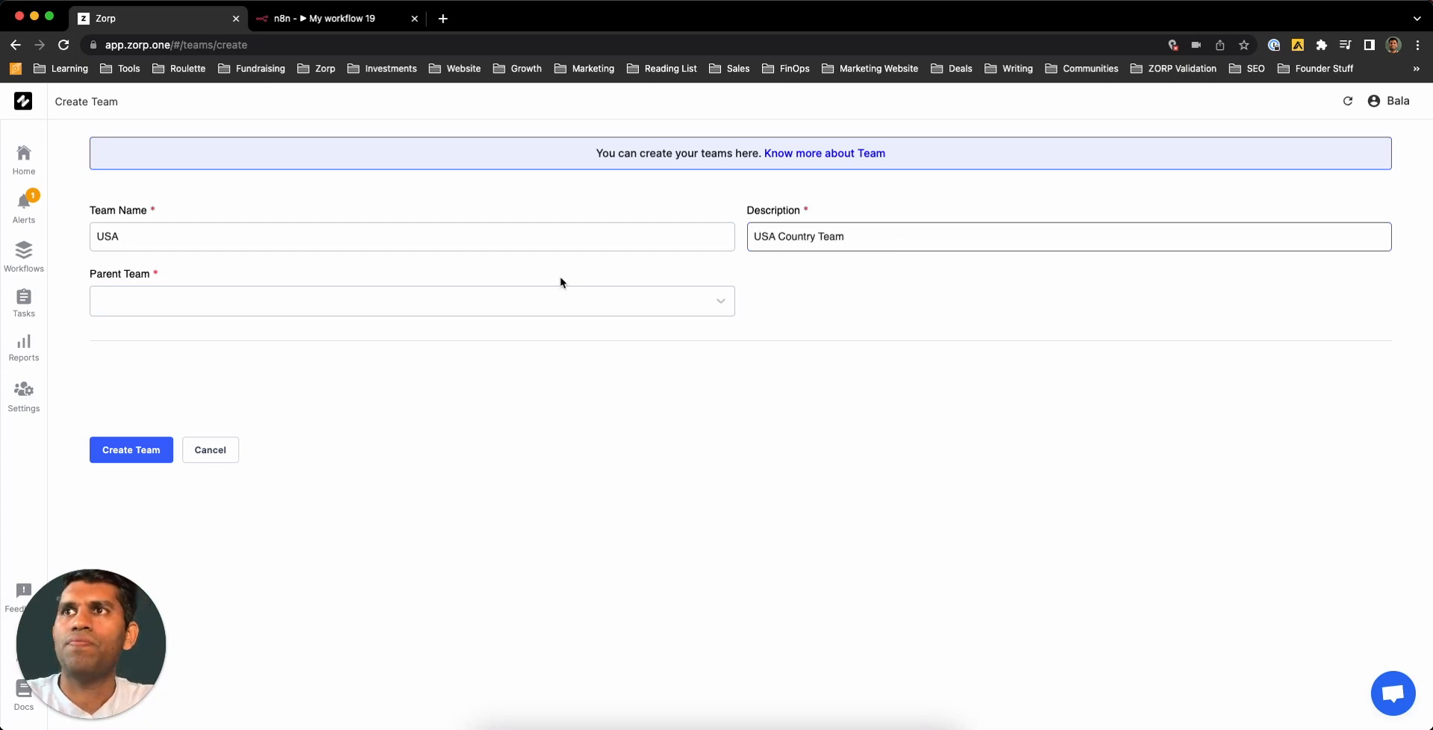
left_click(560, 302)
left_click(416, 338)
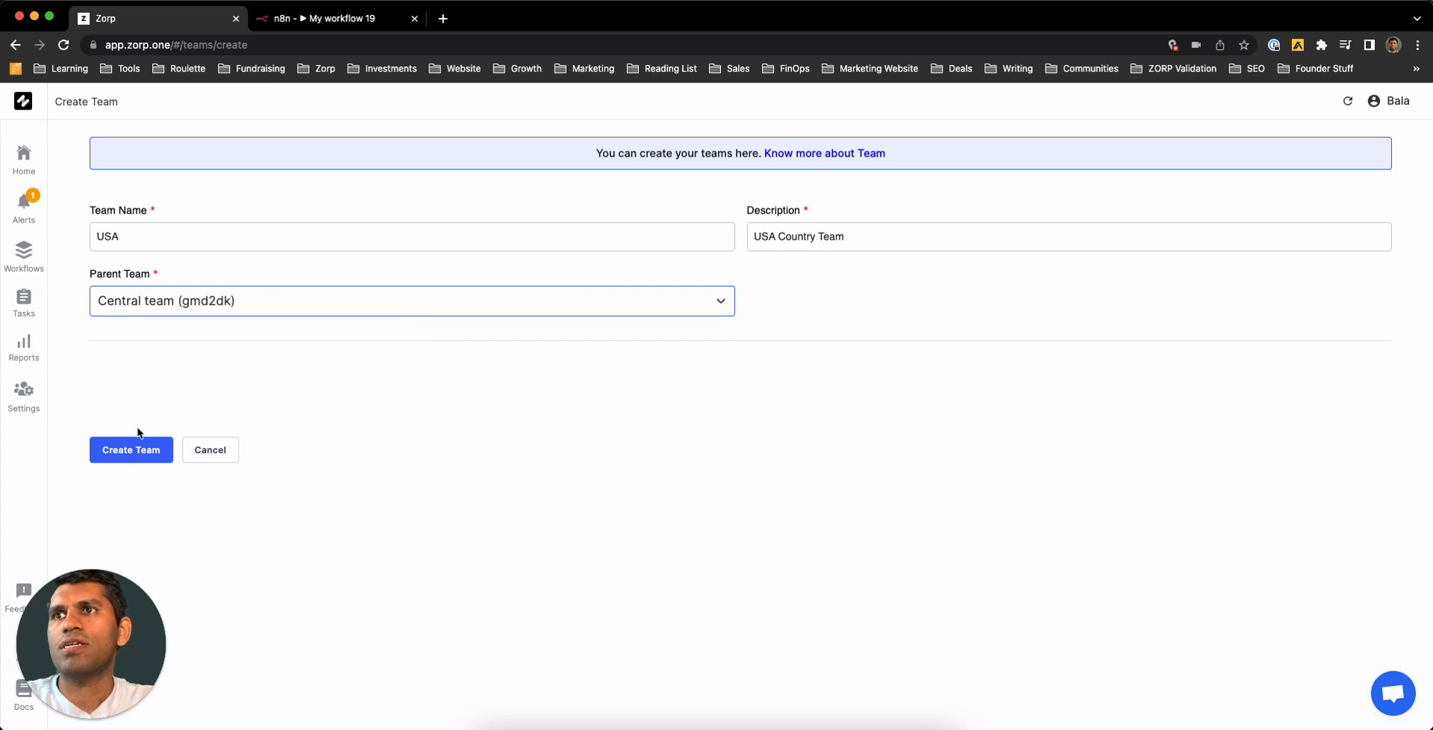
left_click(141, 451)
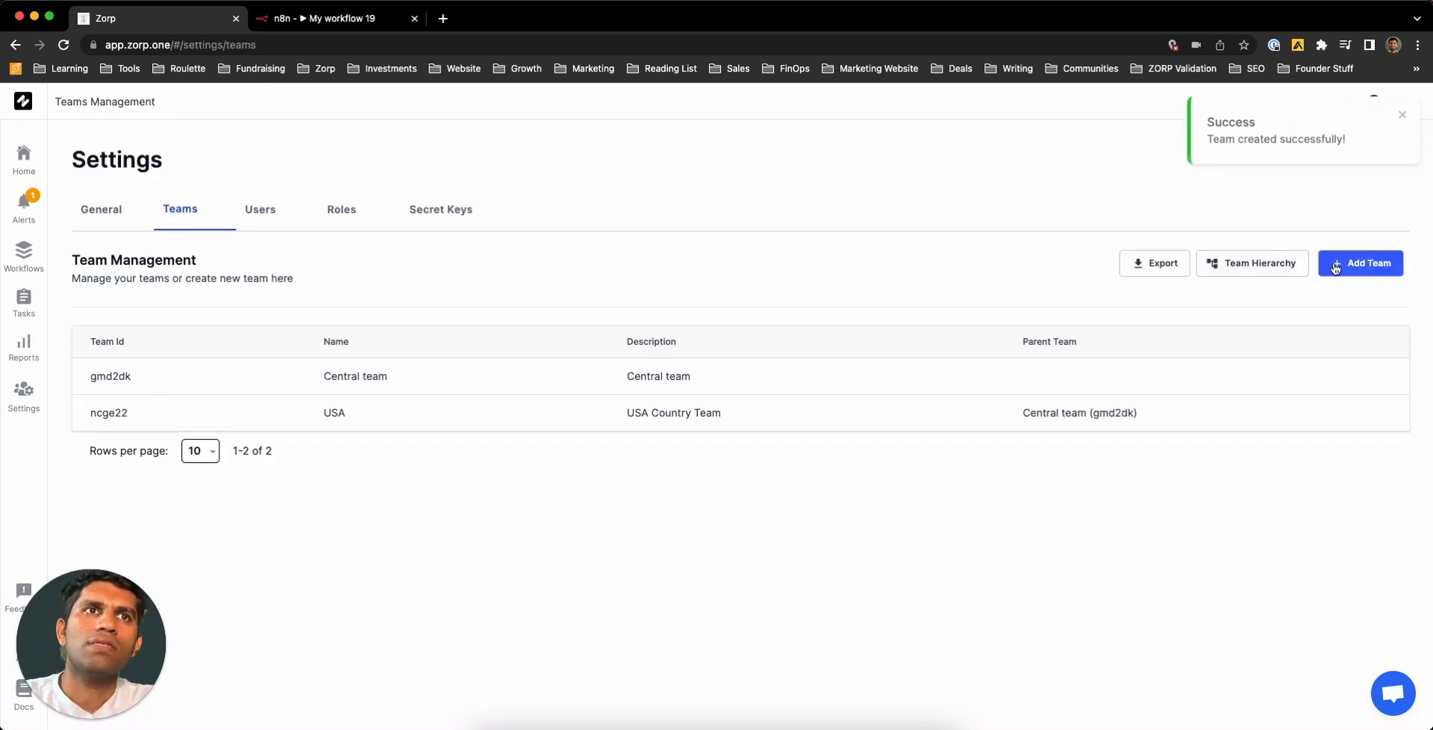
- Create team India, described 'India central team', with Central team as parent
left_click(1344, 265)
left_click(684, 233)
type("India")
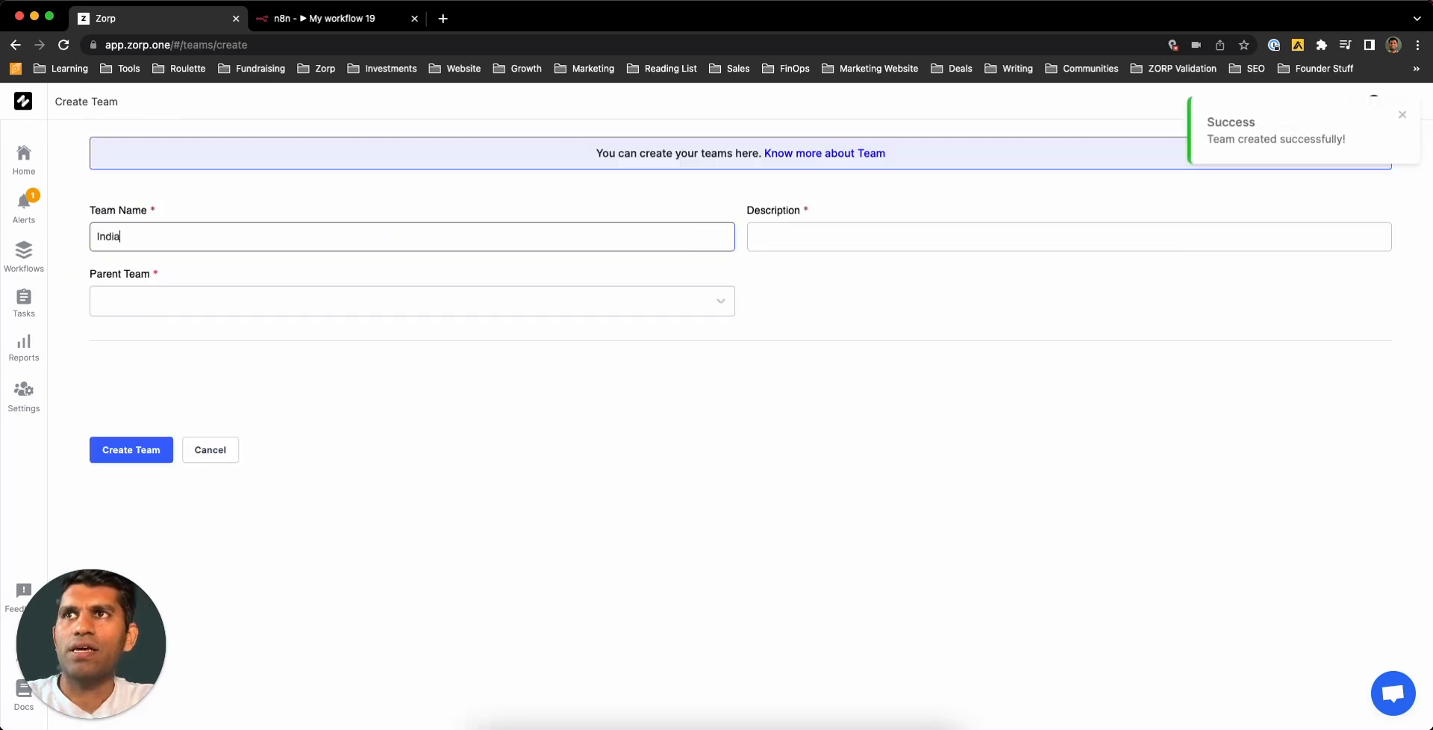
key("Tab")
type("India central team")
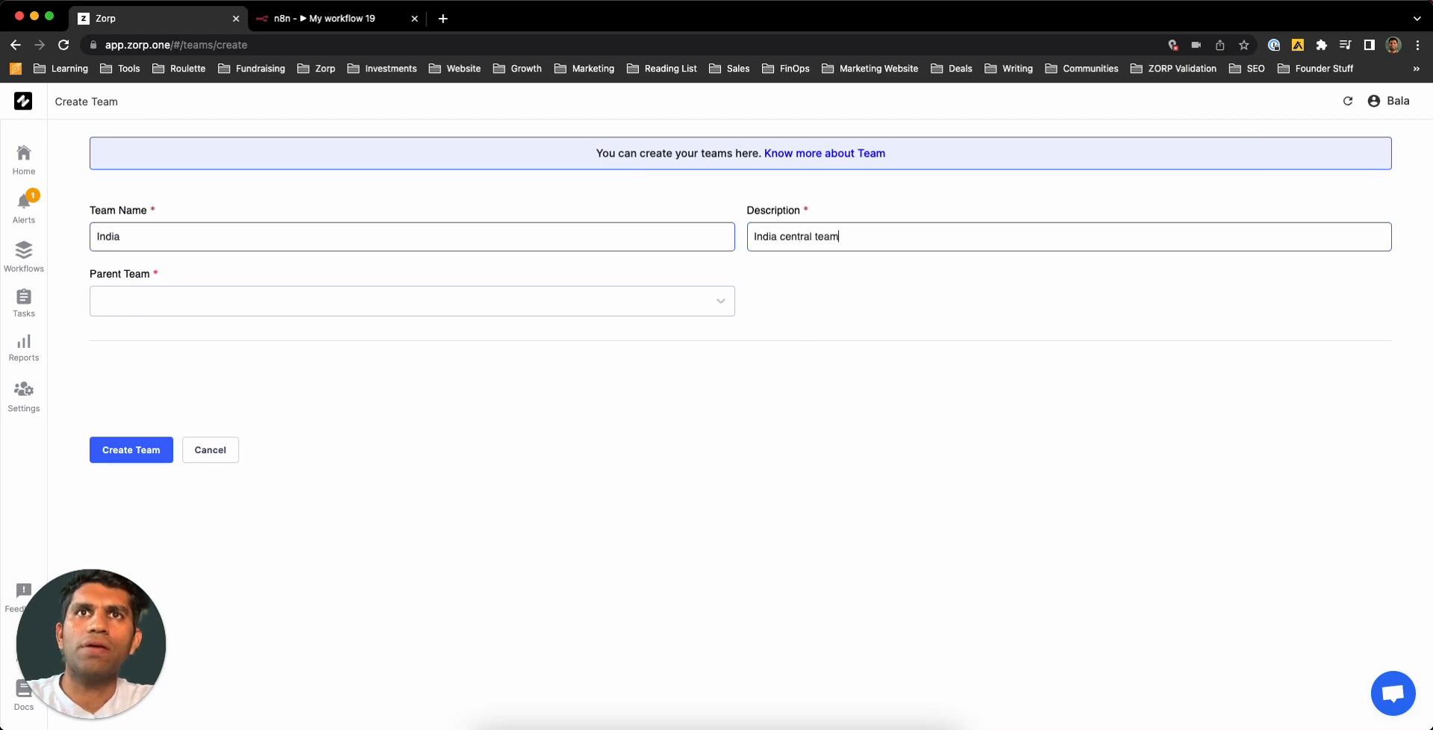
left_click(303, 304)
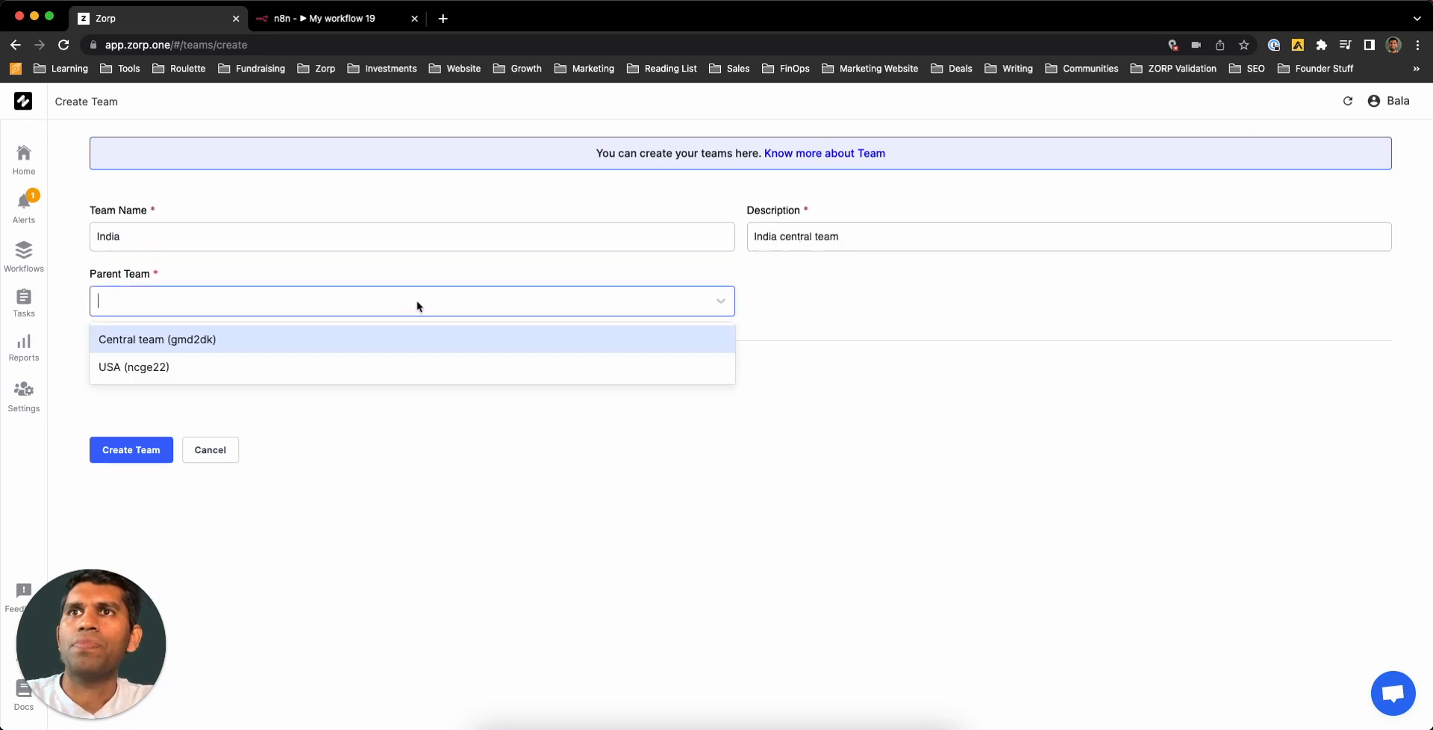
left_click(288, 343)
left_click(131, 450)
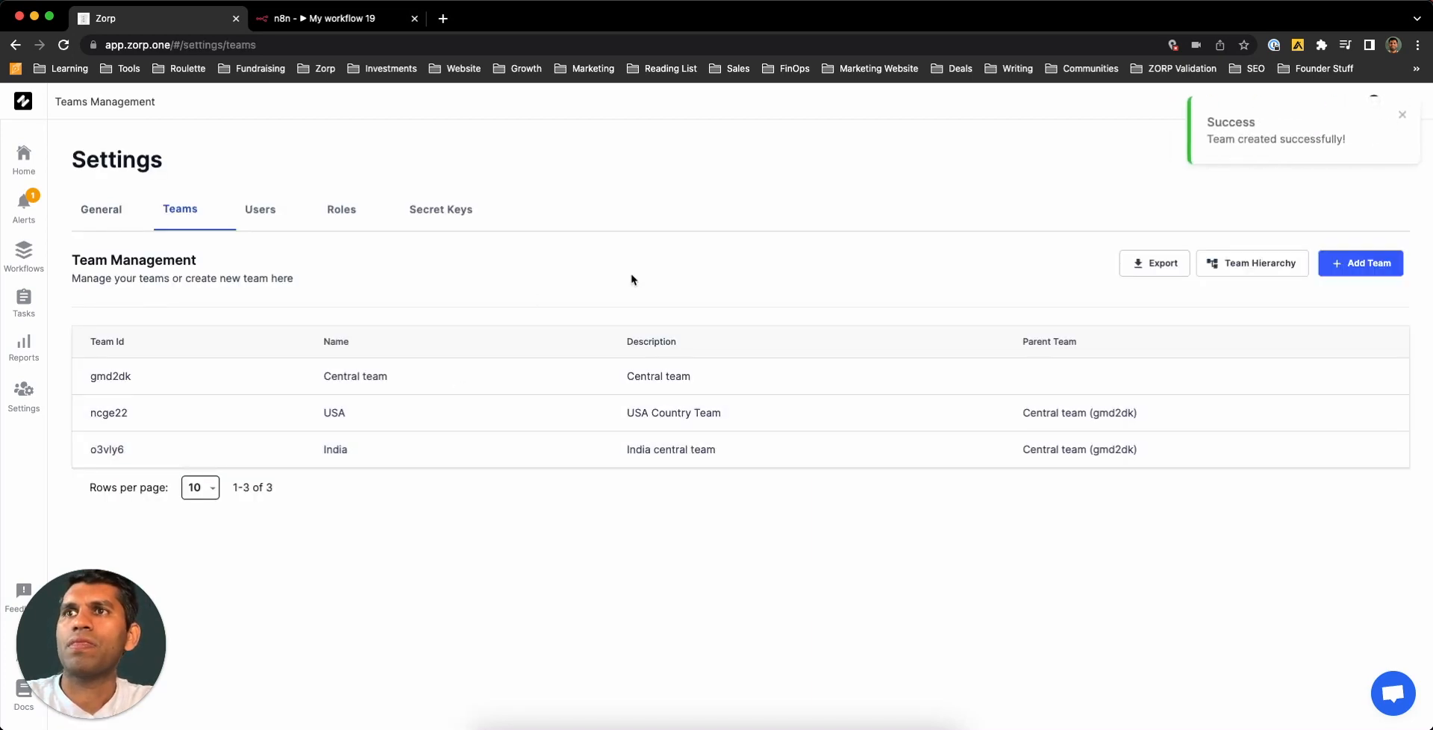
- Create team New York, described 'New York Central Team', with USA as parent
left_click(1351, 270)
left_click(450, 230)
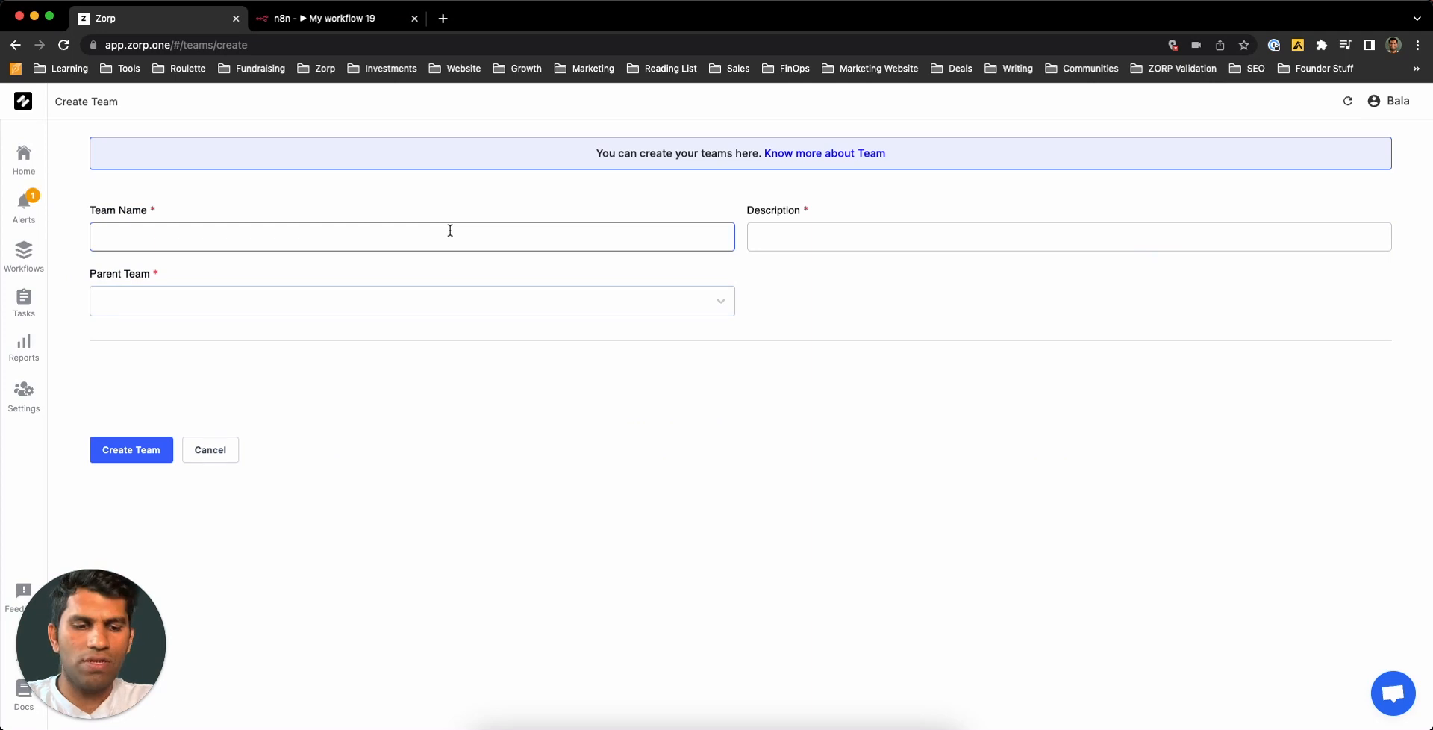
type("New ")
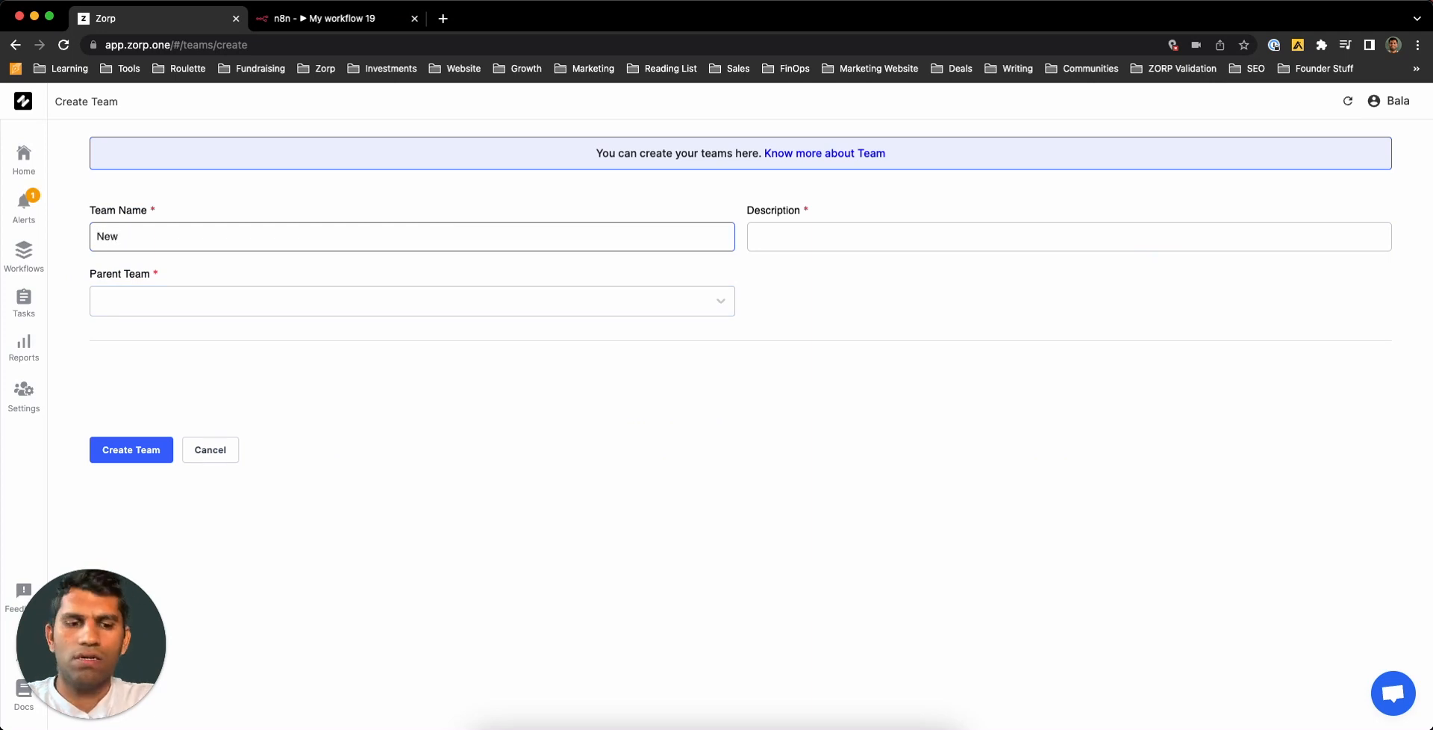
type("York")
left_click(806, 230)
type("N")
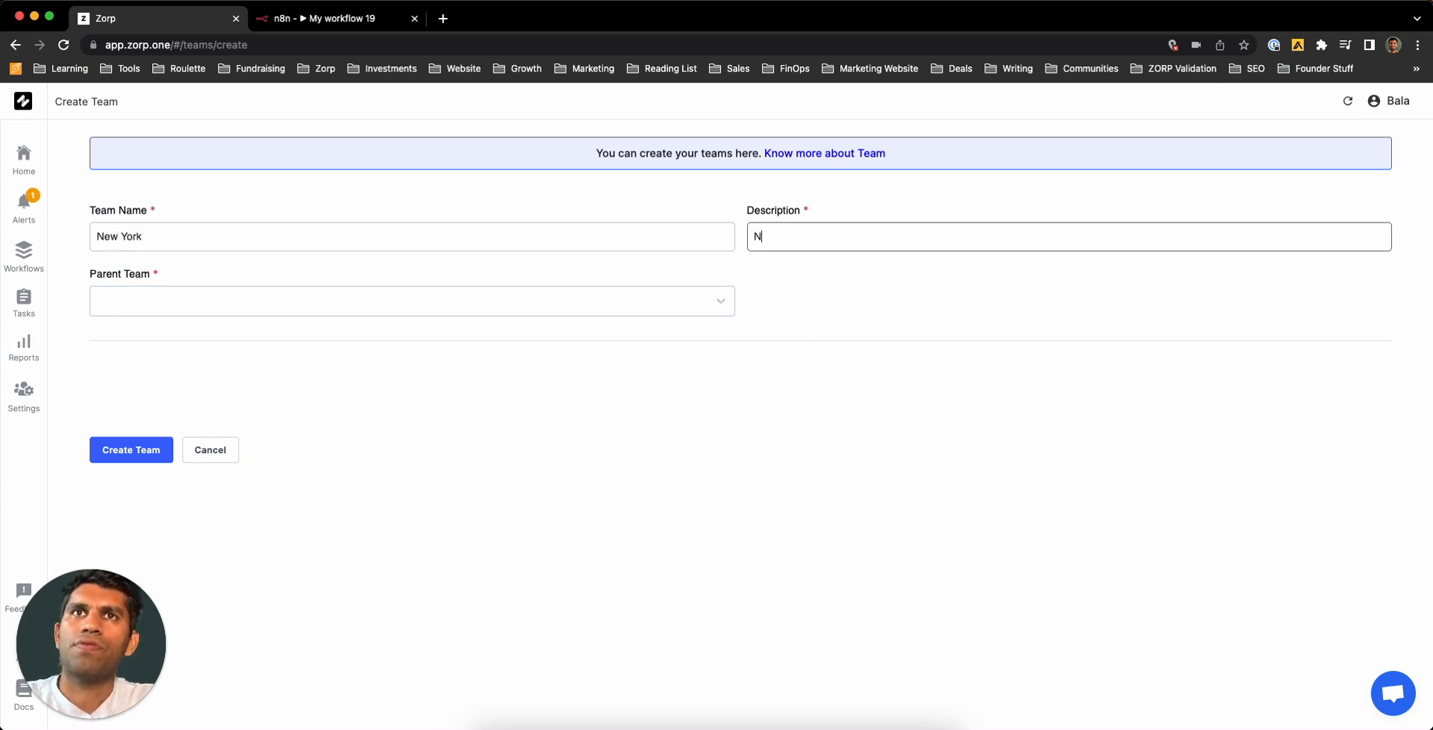
type("ew York C")
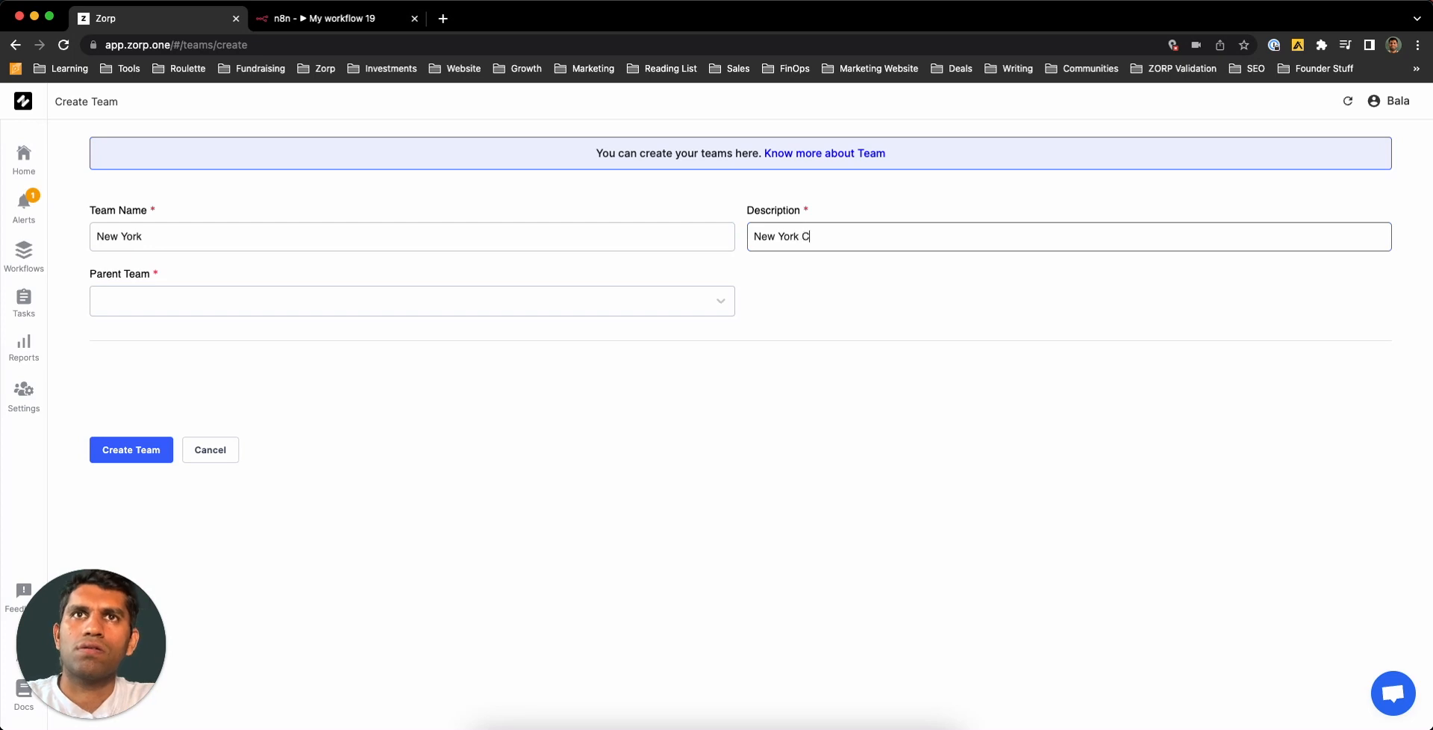
type("entral Team")
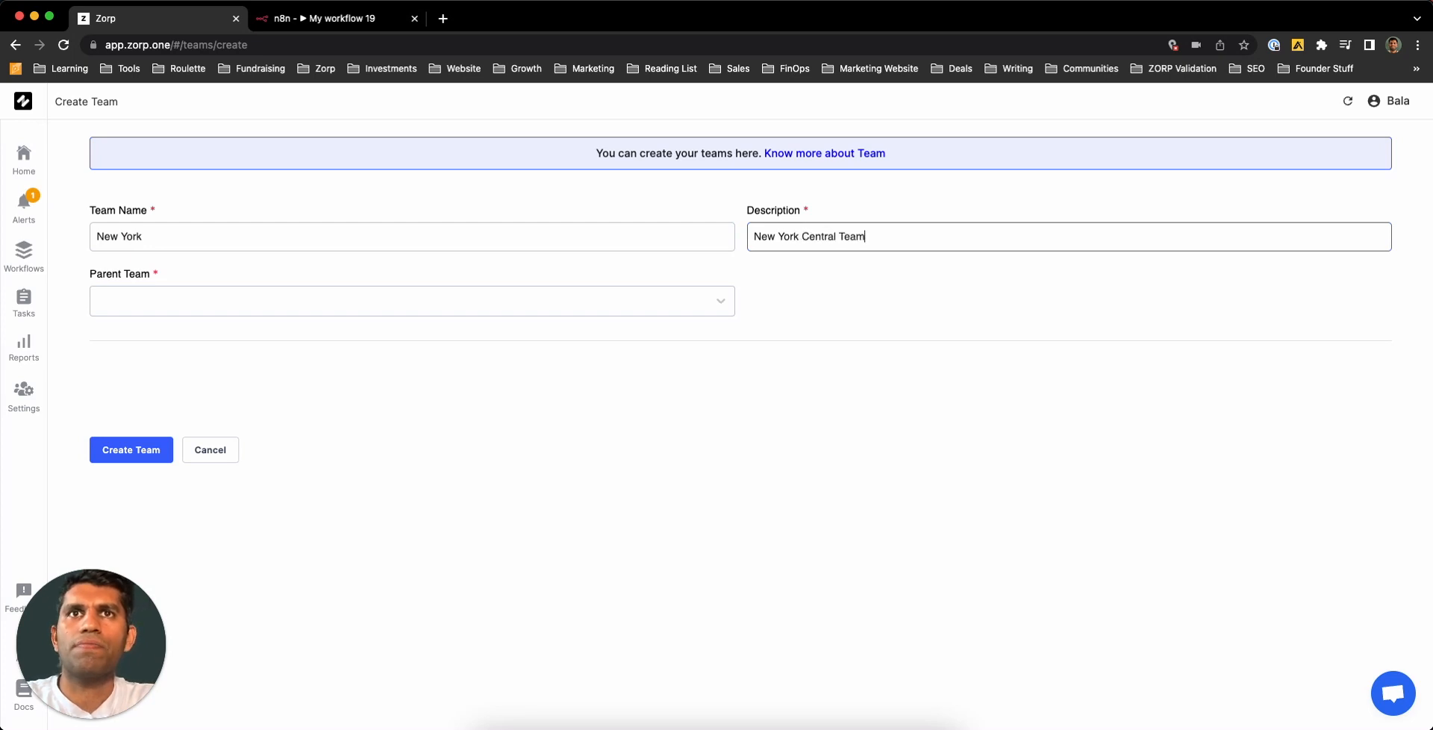
left_click(451, 295)
left_click(298, 373)
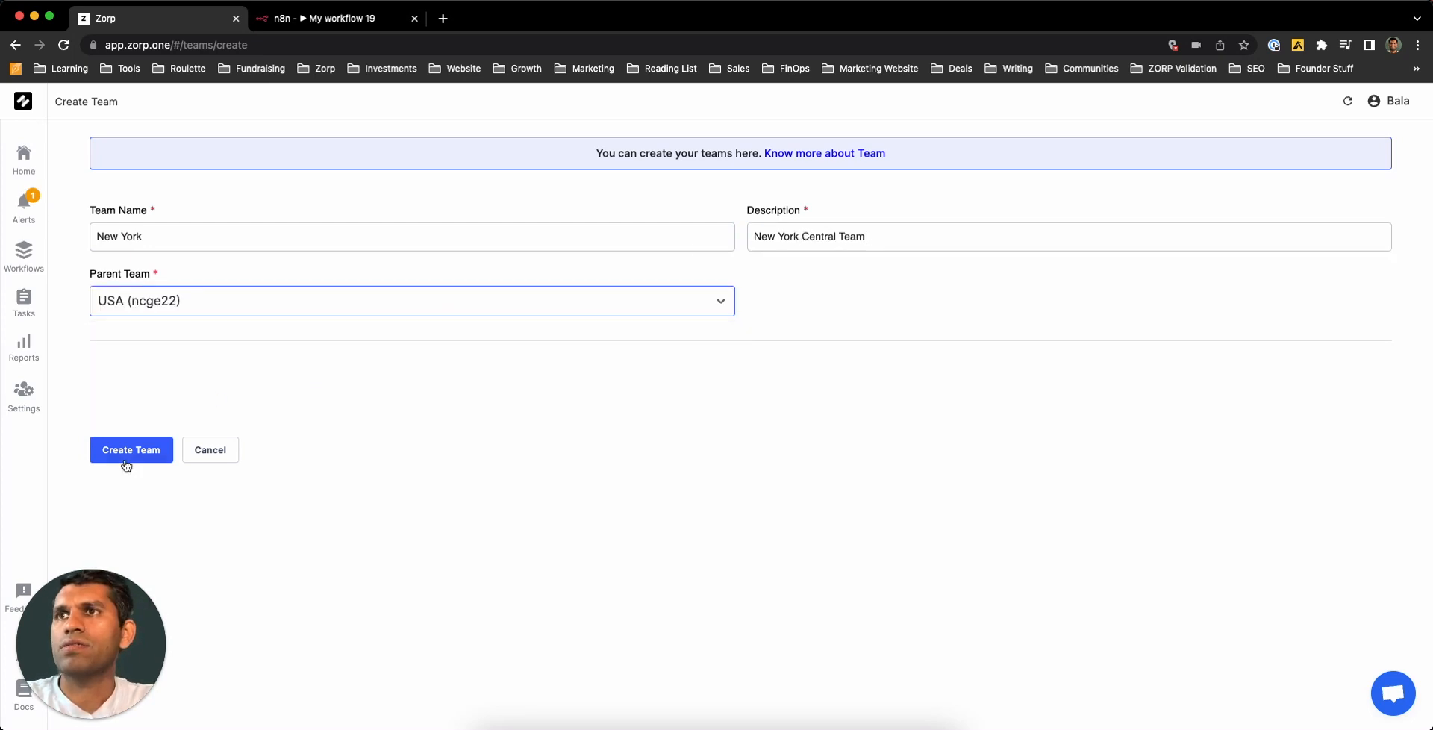
left_click(126, 464)
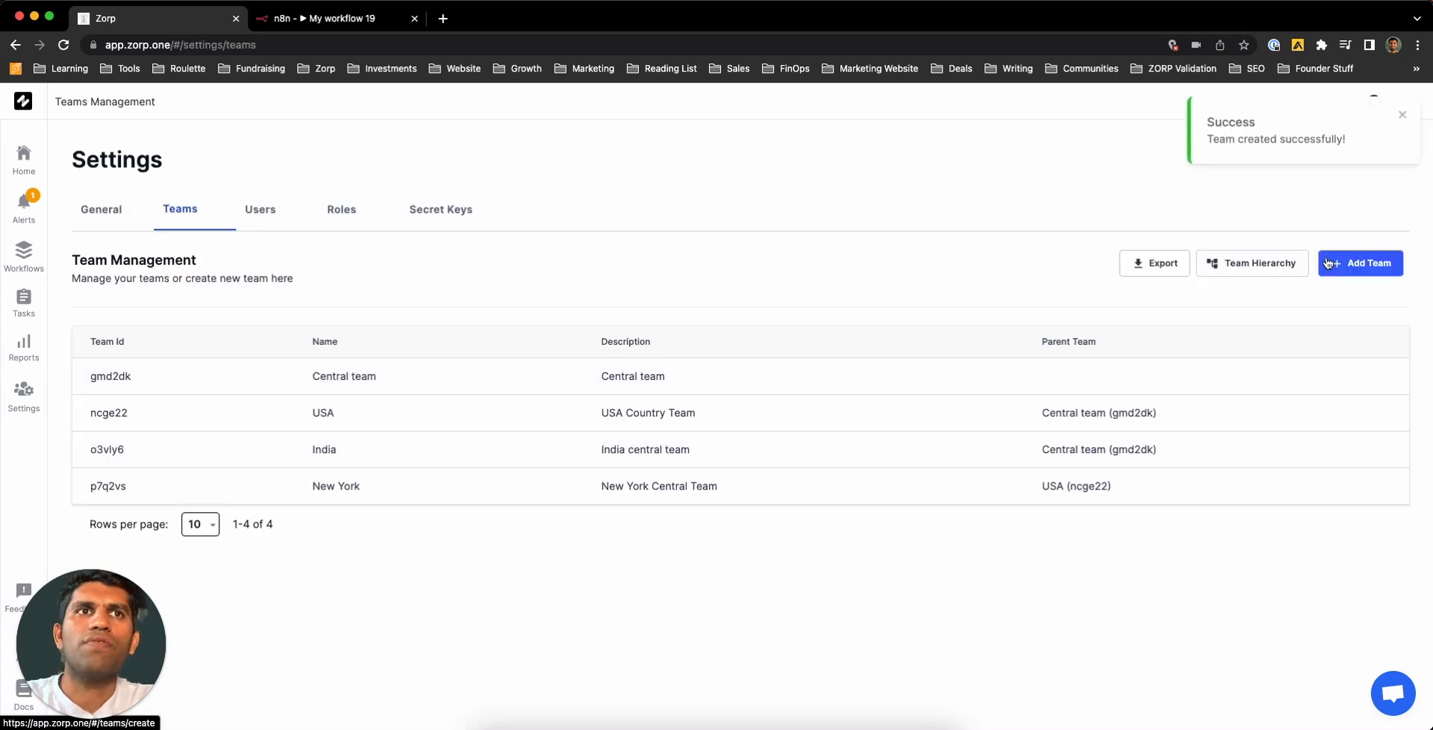
- Create team California, described 'California Central Team', with USA as parent
left_click(1328, 263)
left_click(631, 239)
type("Cali")
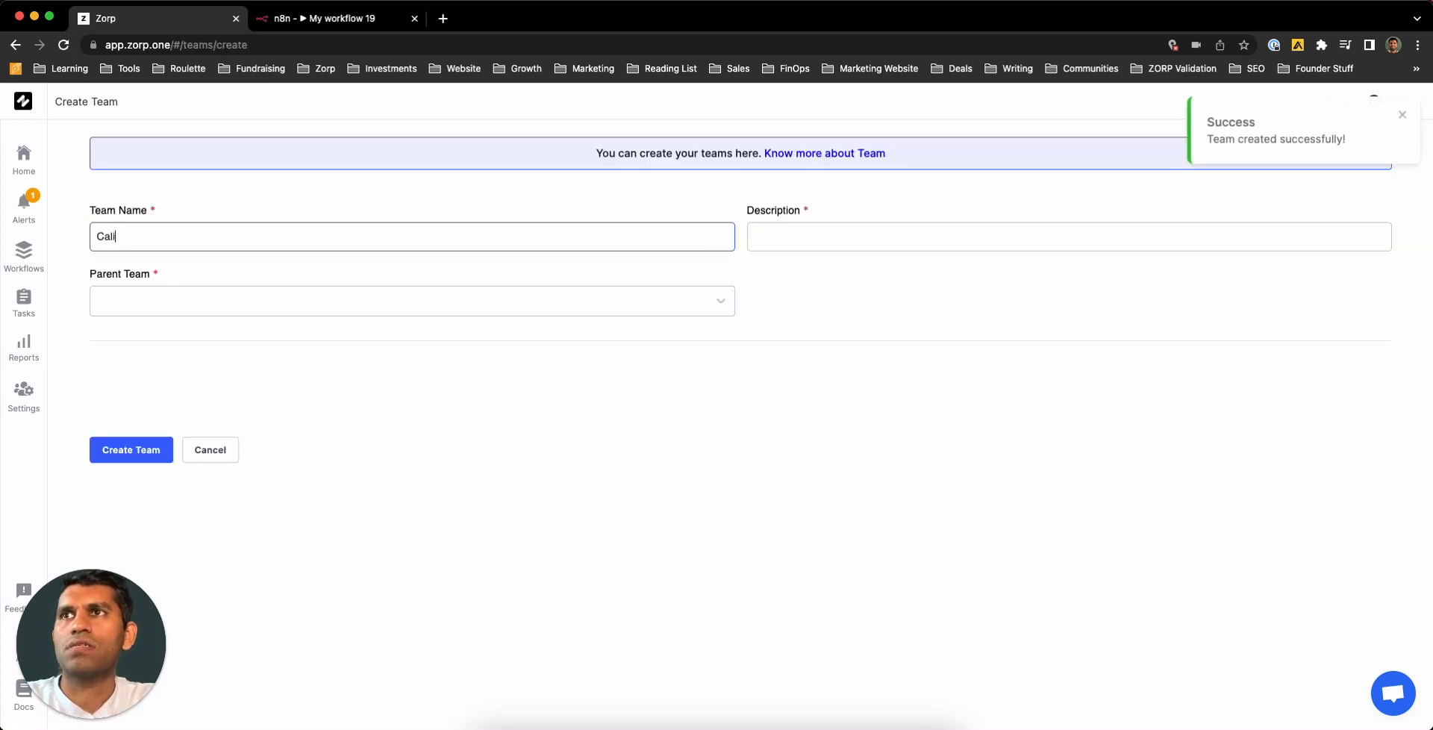
type("fornia")
key("Tab")
type("C")
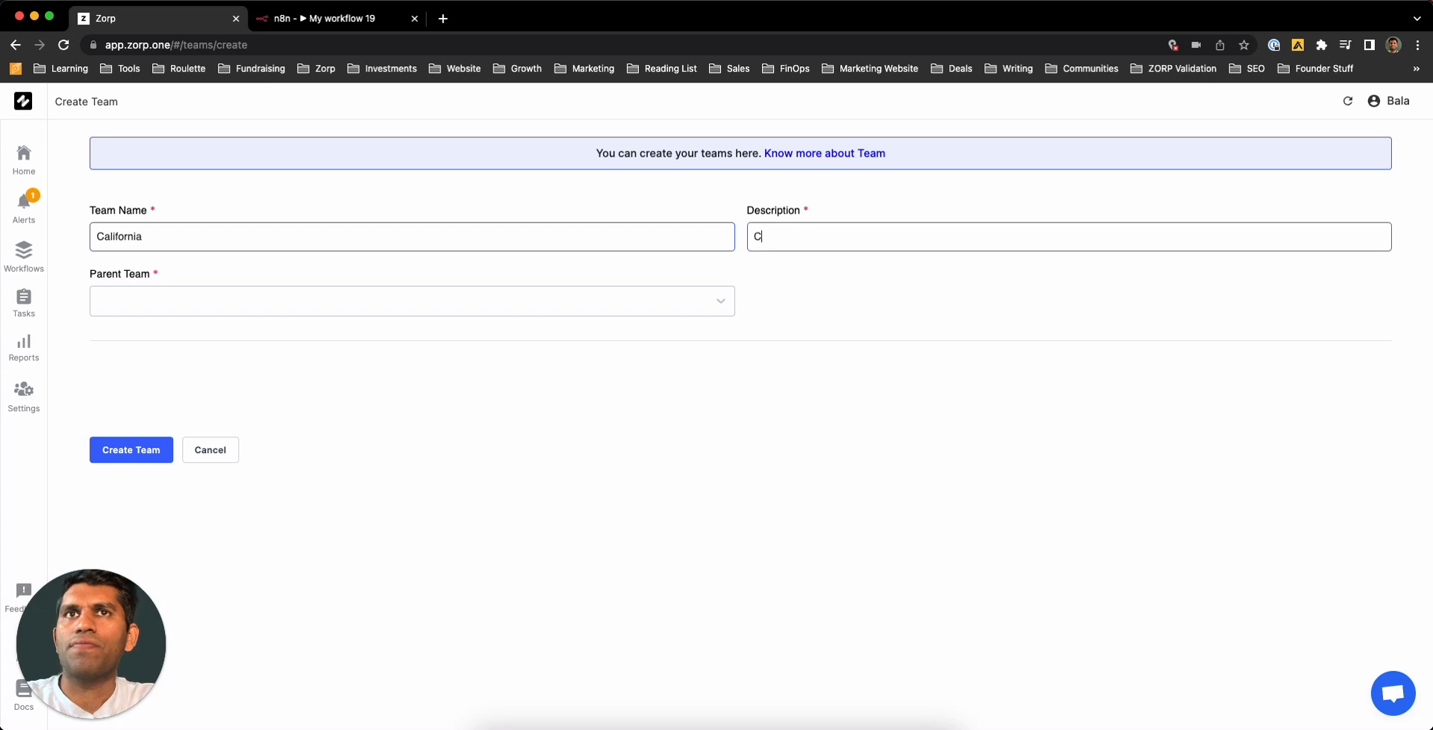
type("alifornia Central Team")
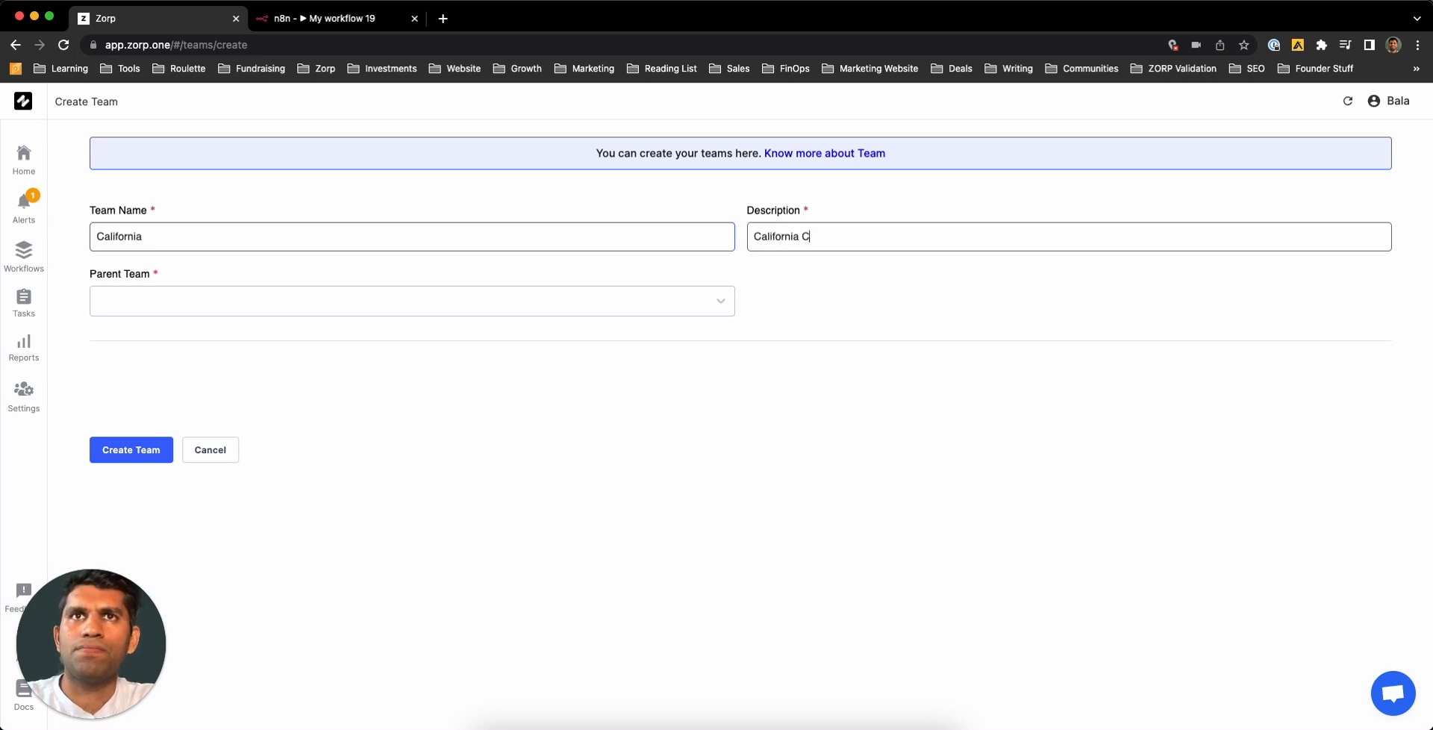
key("Tab")
left_click(409, 299)
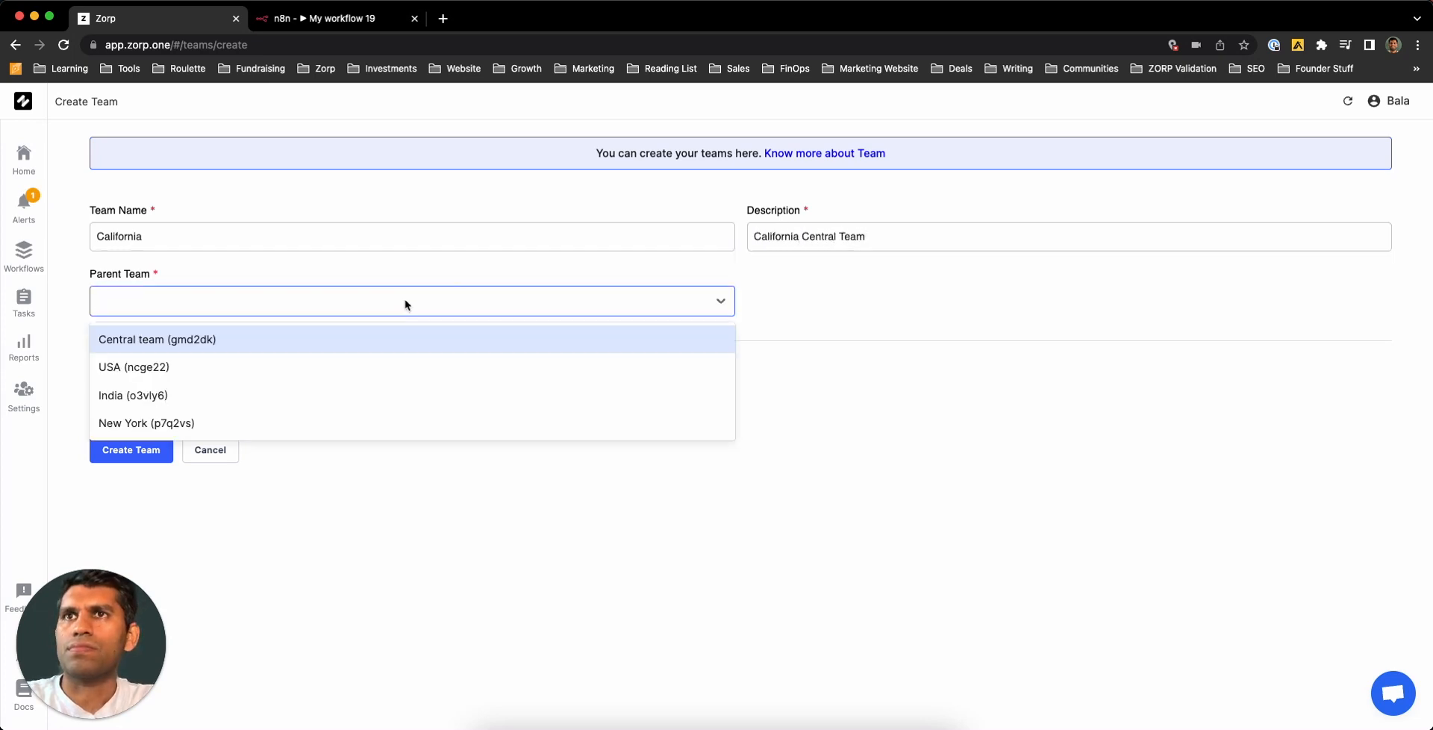
left_click(250, 366)
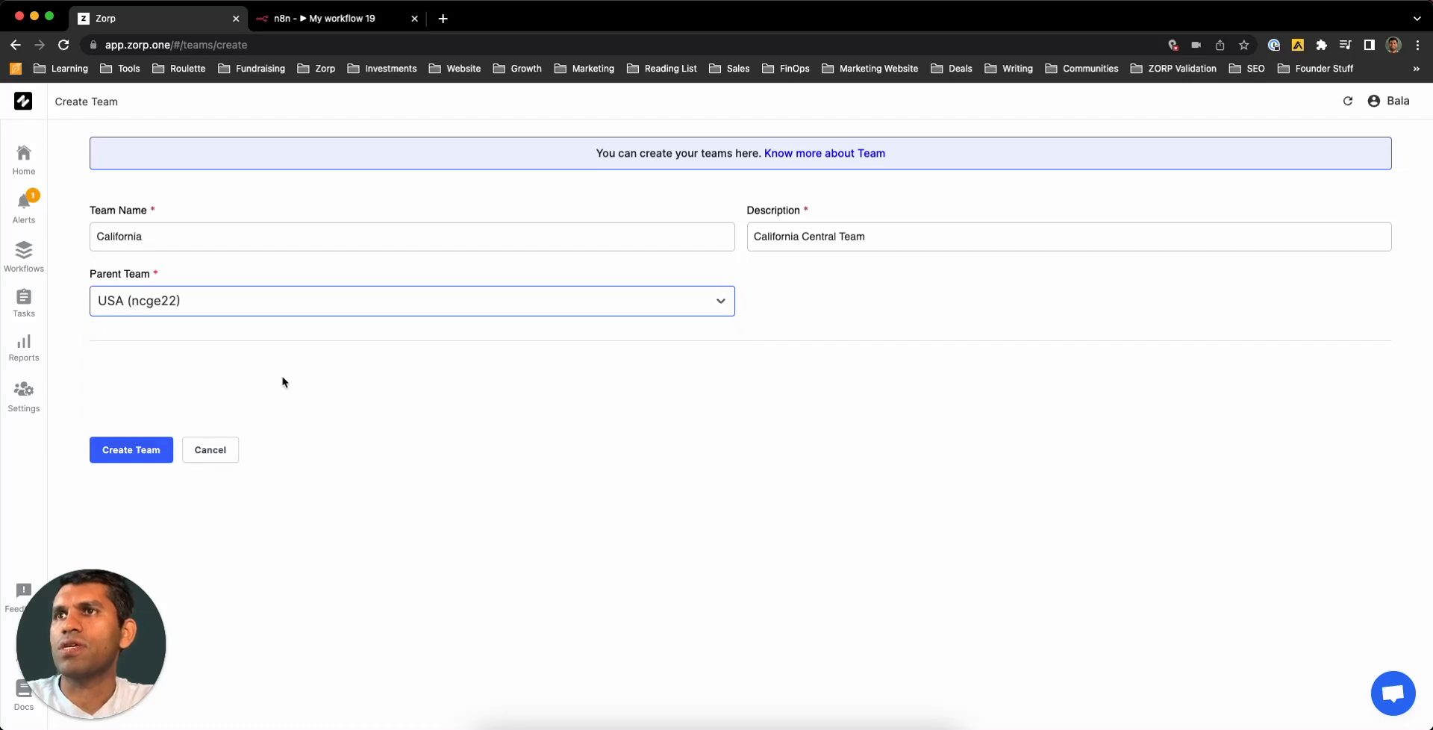
left_click(119, 450)
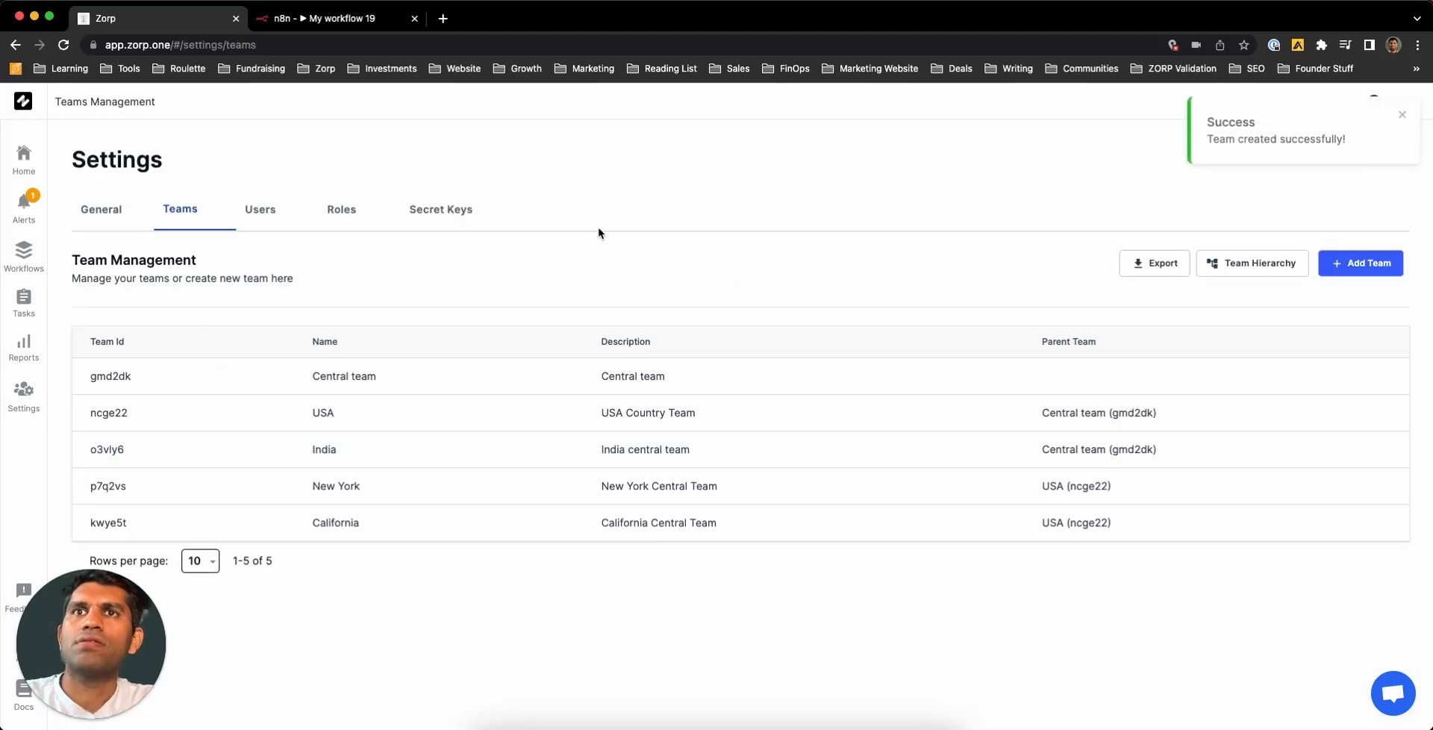
left_click(1260, 263)
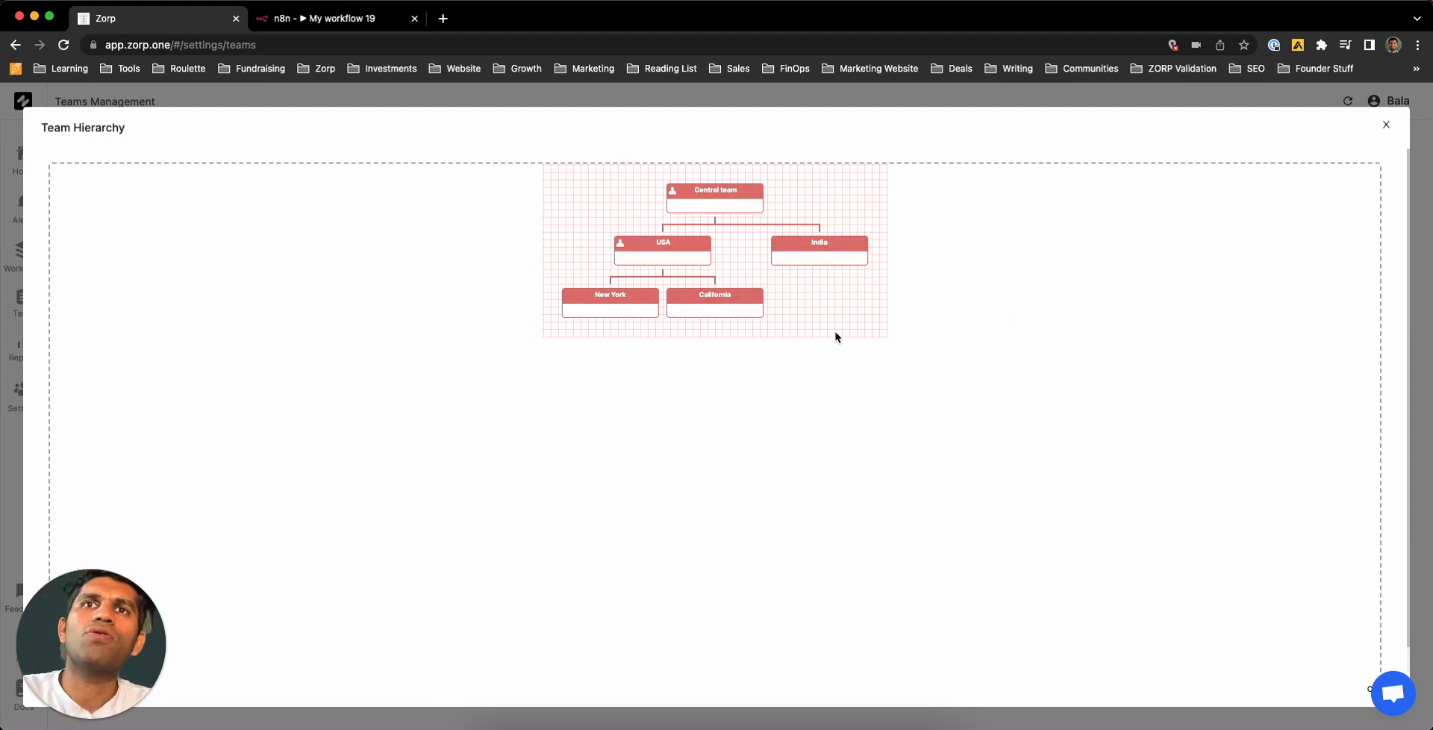
left_click(1387, 125)
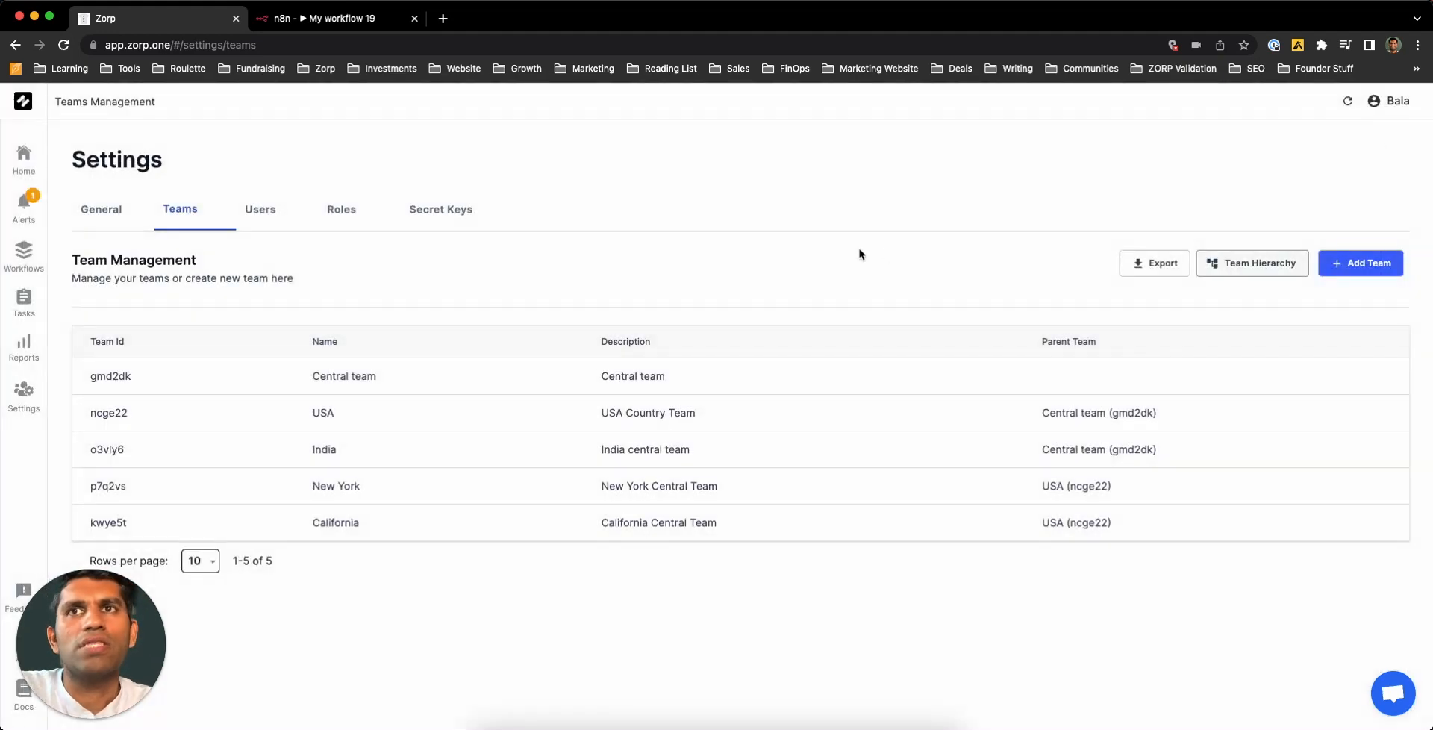
- Create a Managers role described as 'Managers of the working team'
left_click(341, 210)
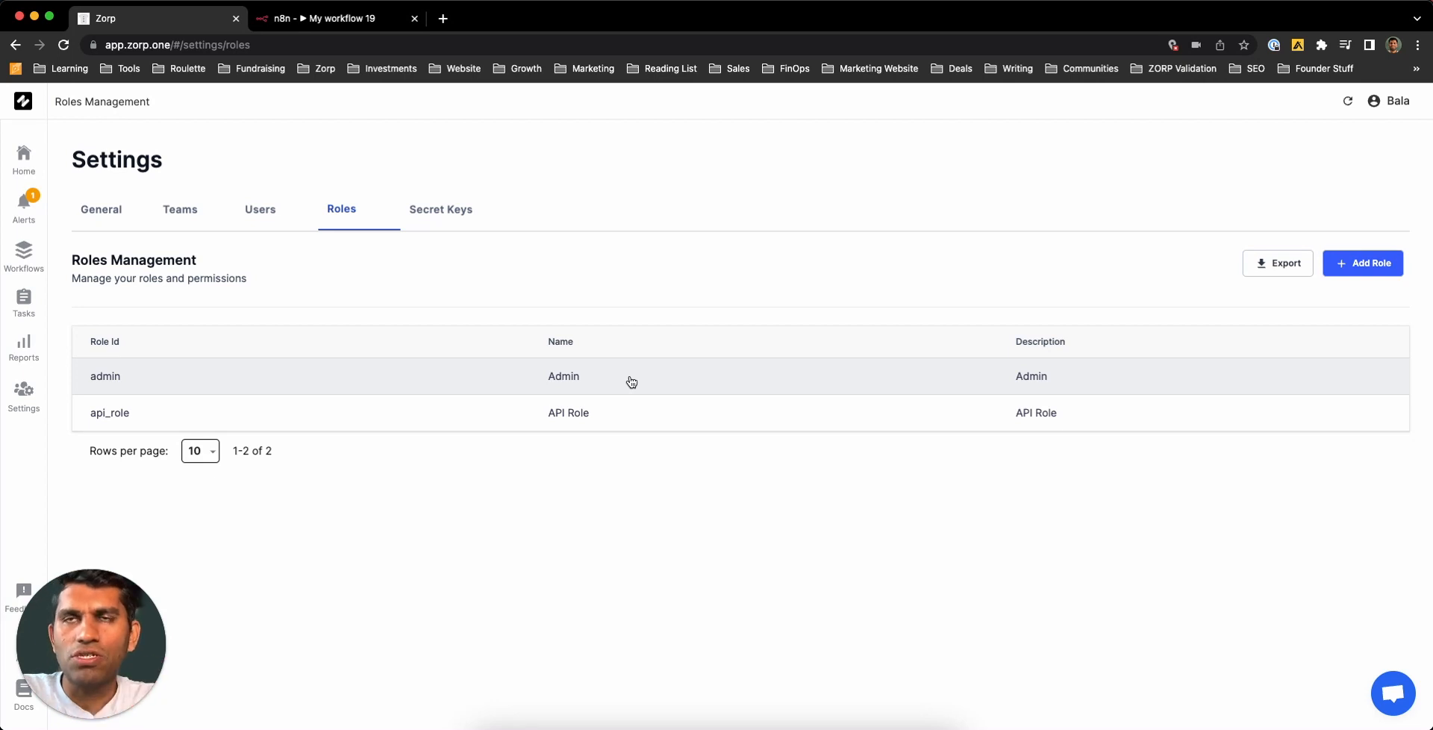
left_click(1371, 268)
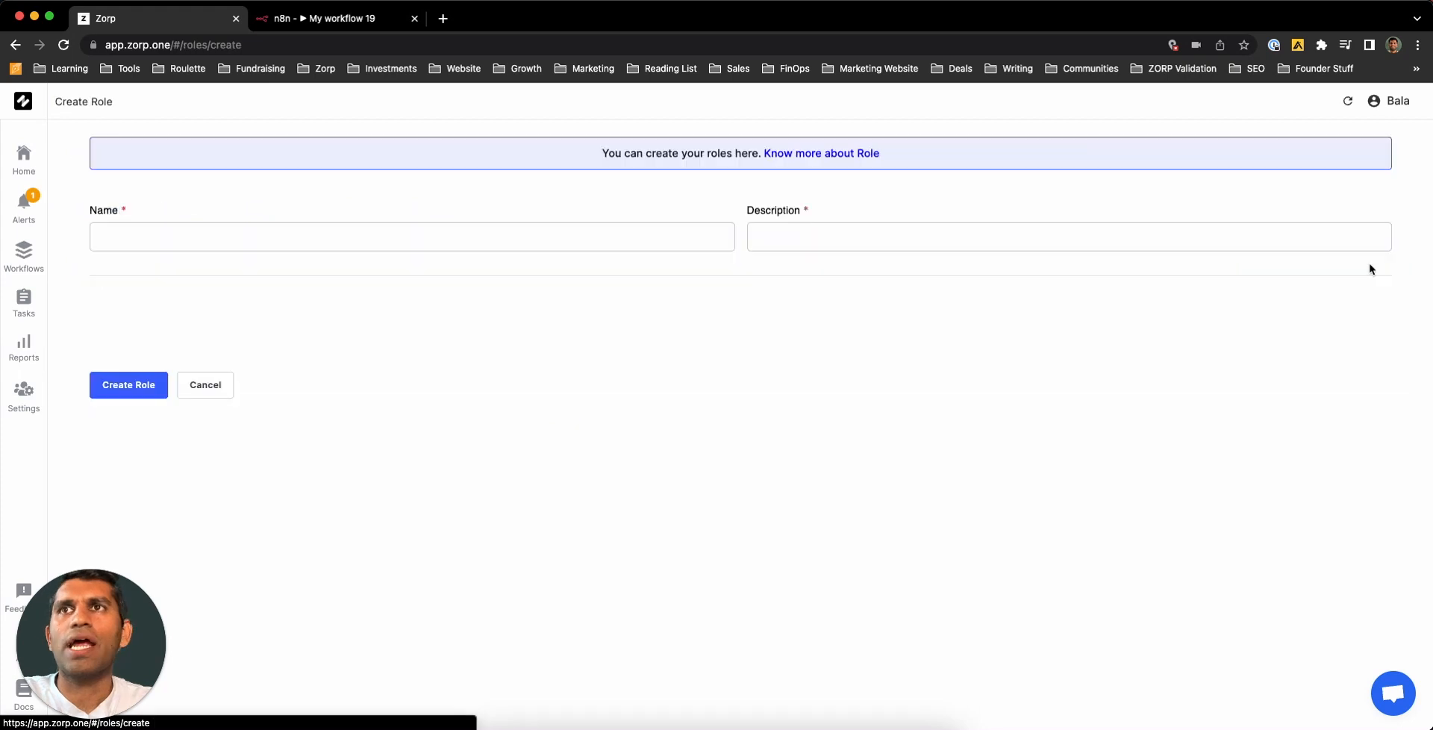
left_click(490, 239)
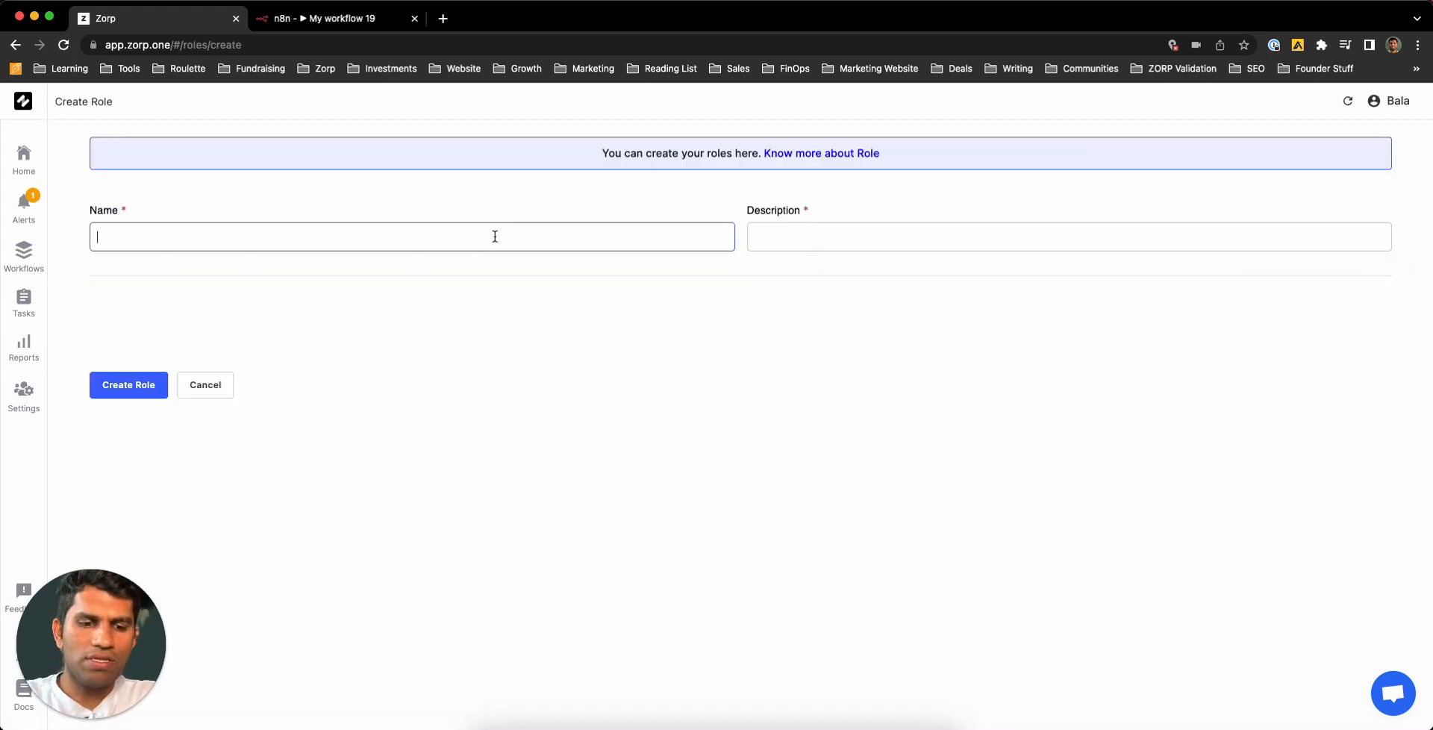
type("Manageme")
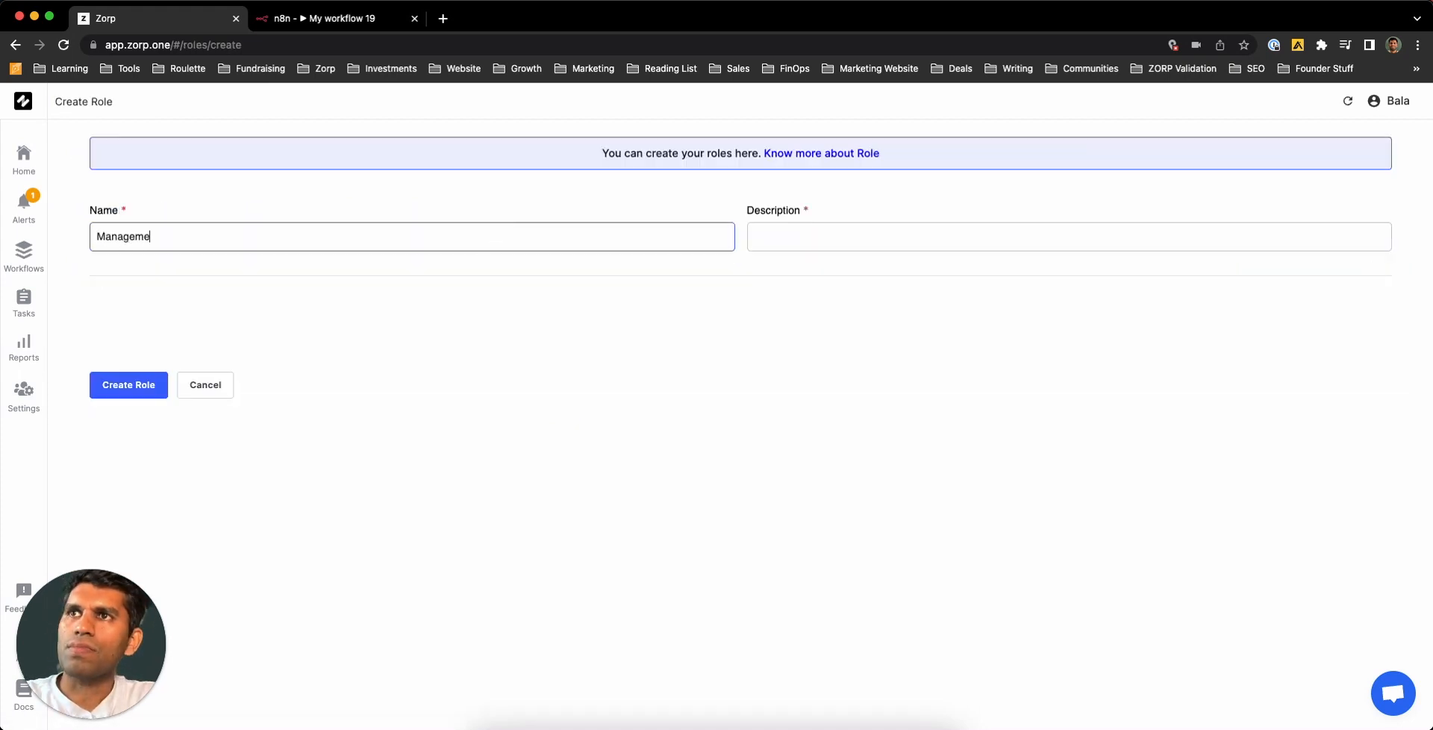
key("BackSpace")
key("BackSpace")
type("rs")
left_click(844, 237)
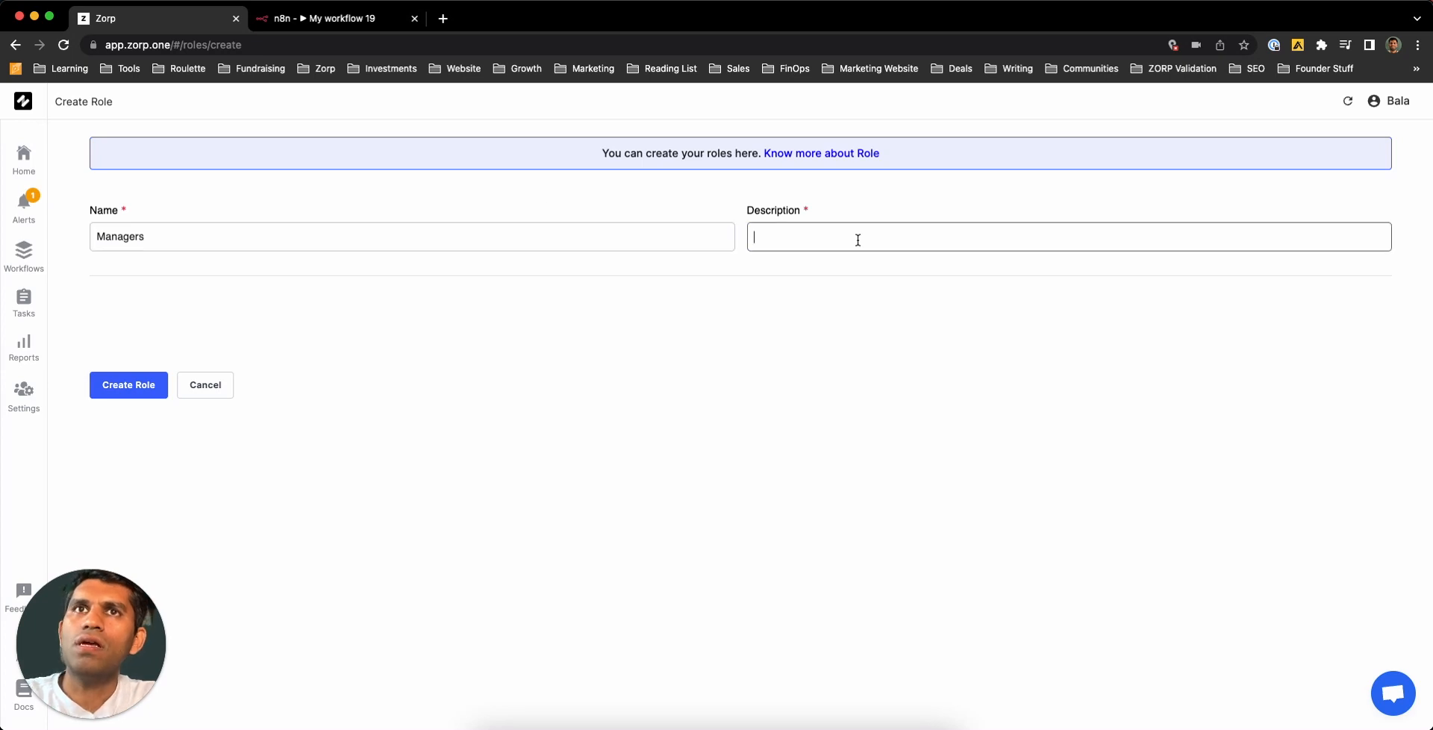
type("Managers of the working team")
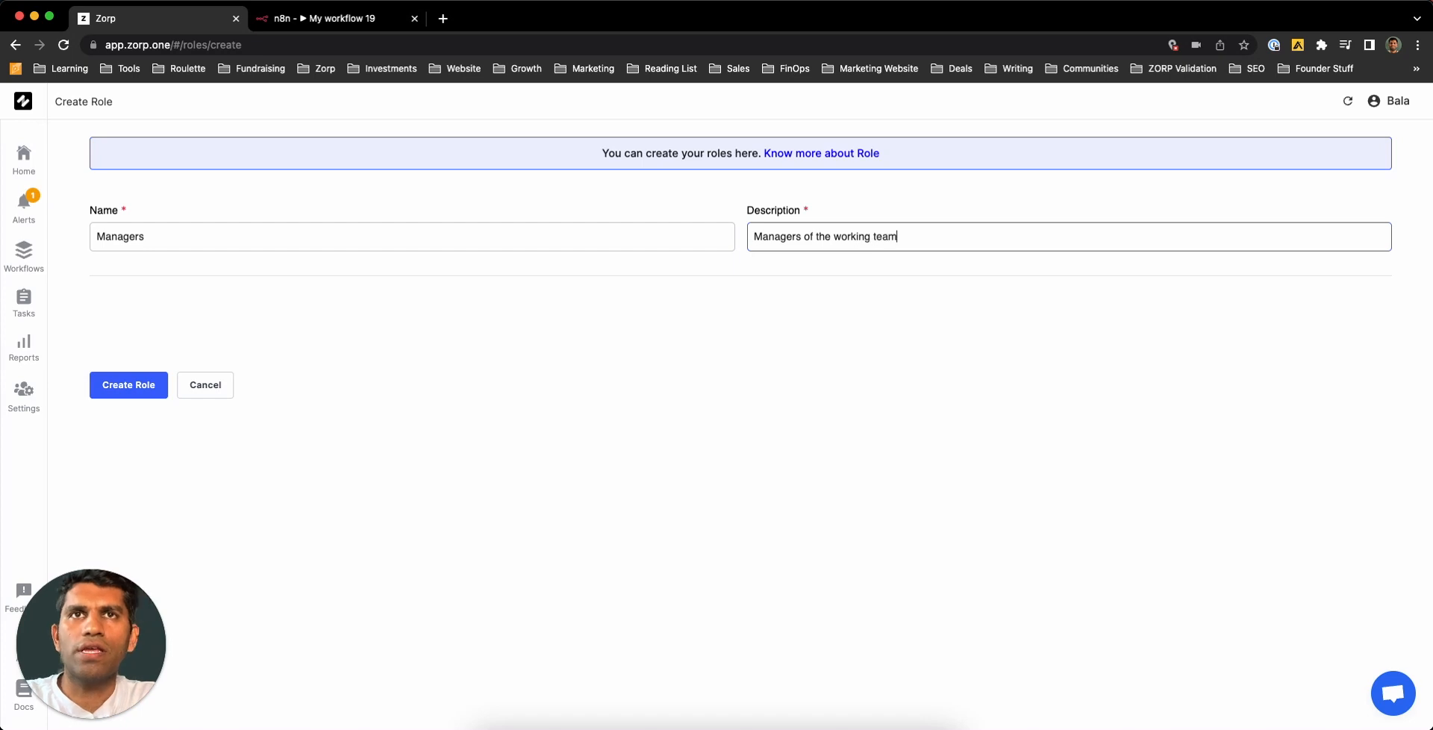
left_click(129, 388)
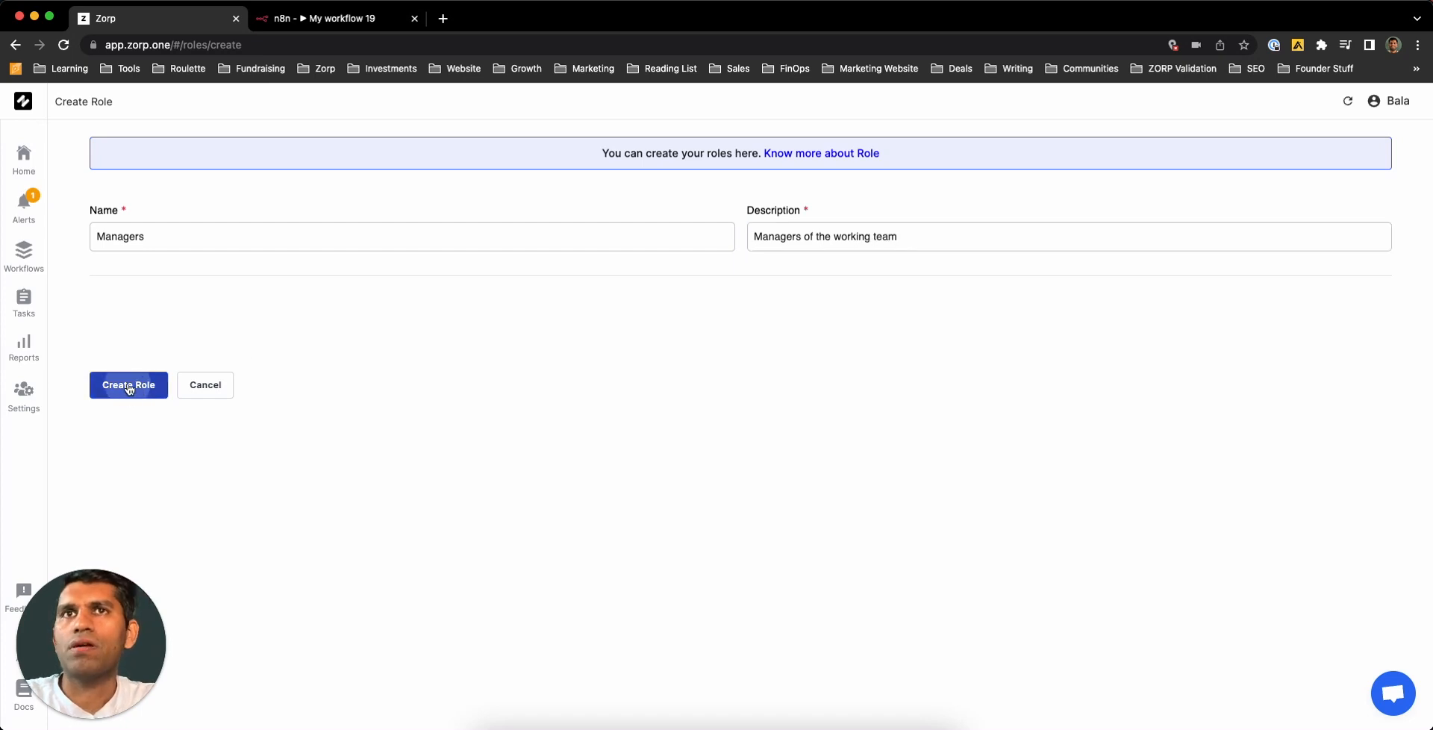
left_click(1357, 265)
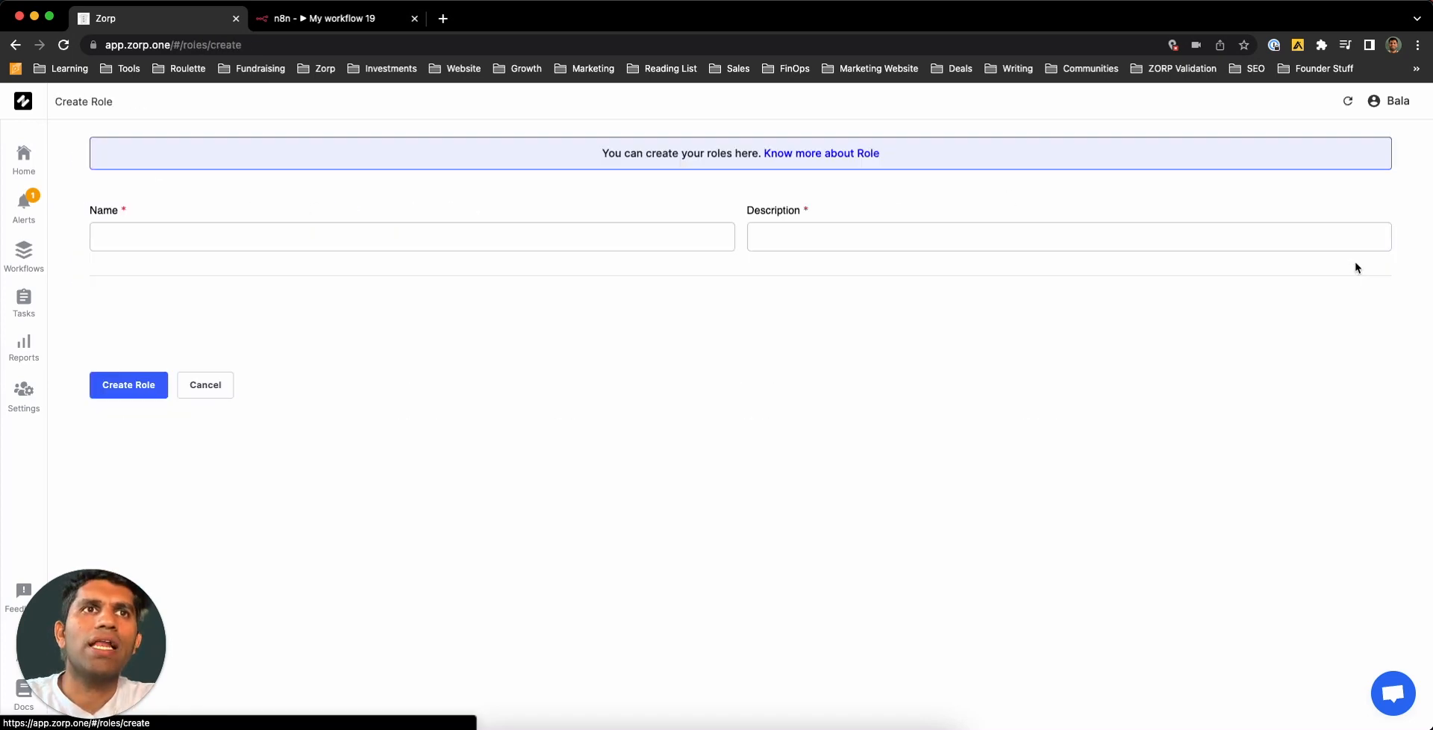
- Create a role named 'Ground staff' with description 'Ground Staff'
left_click(598, 247)
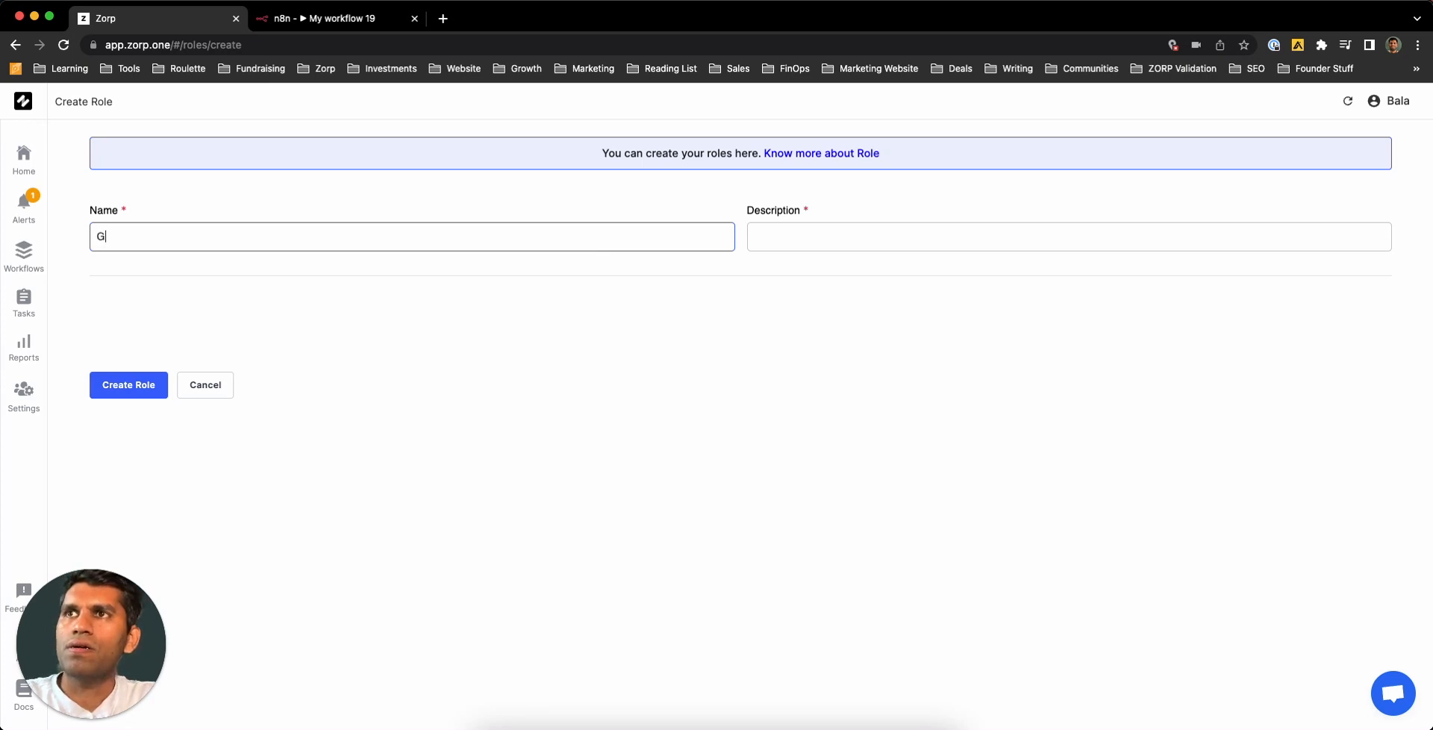
type("Ground staff")
key("Tab")
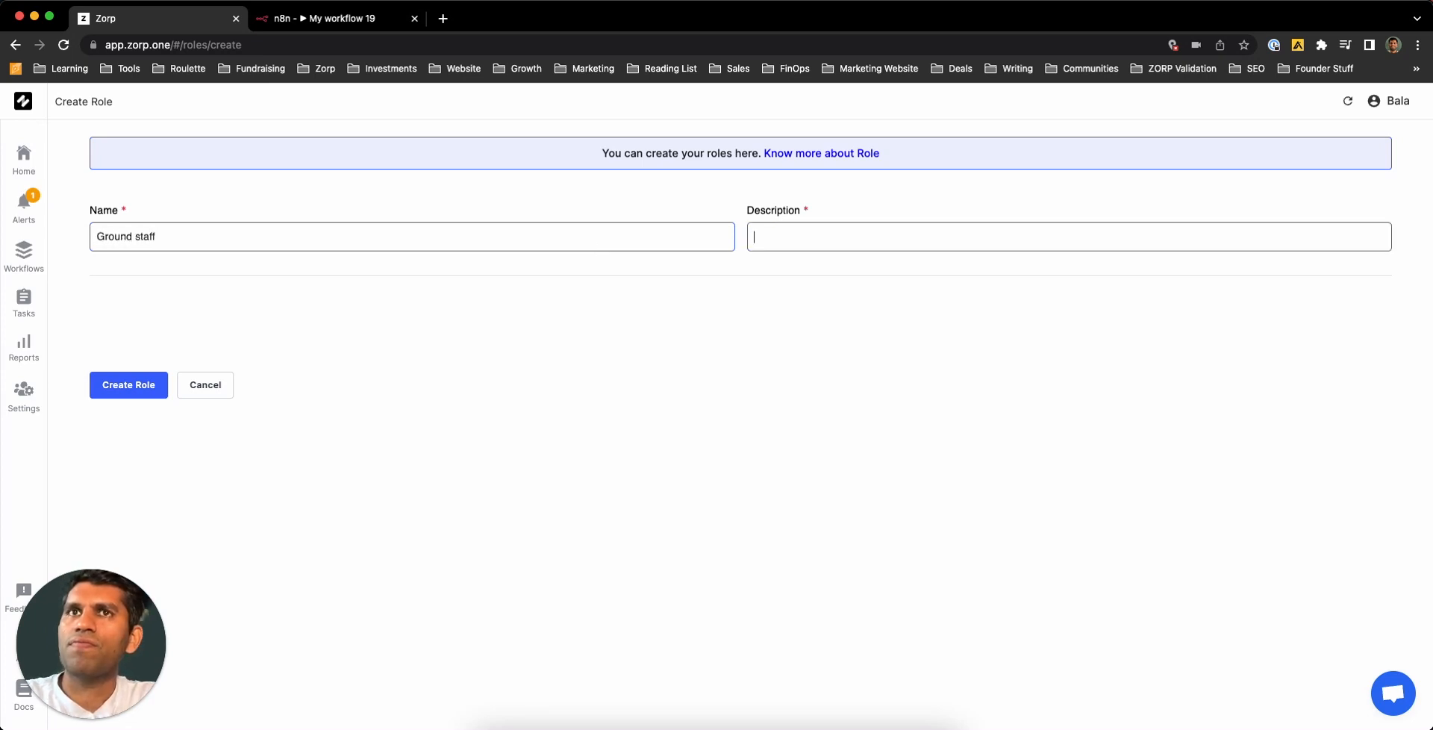
type("Ground Staf")
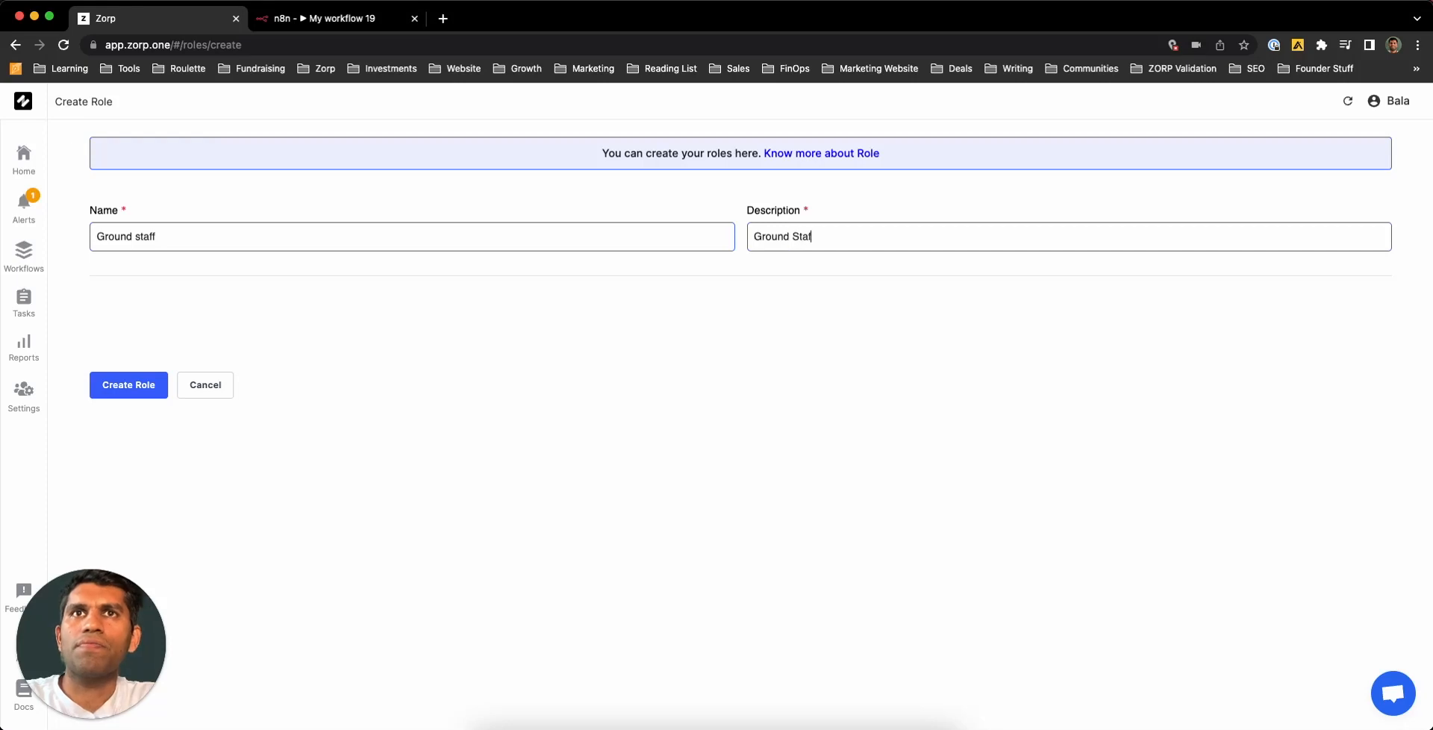
type("f")
left_click(125, 385)
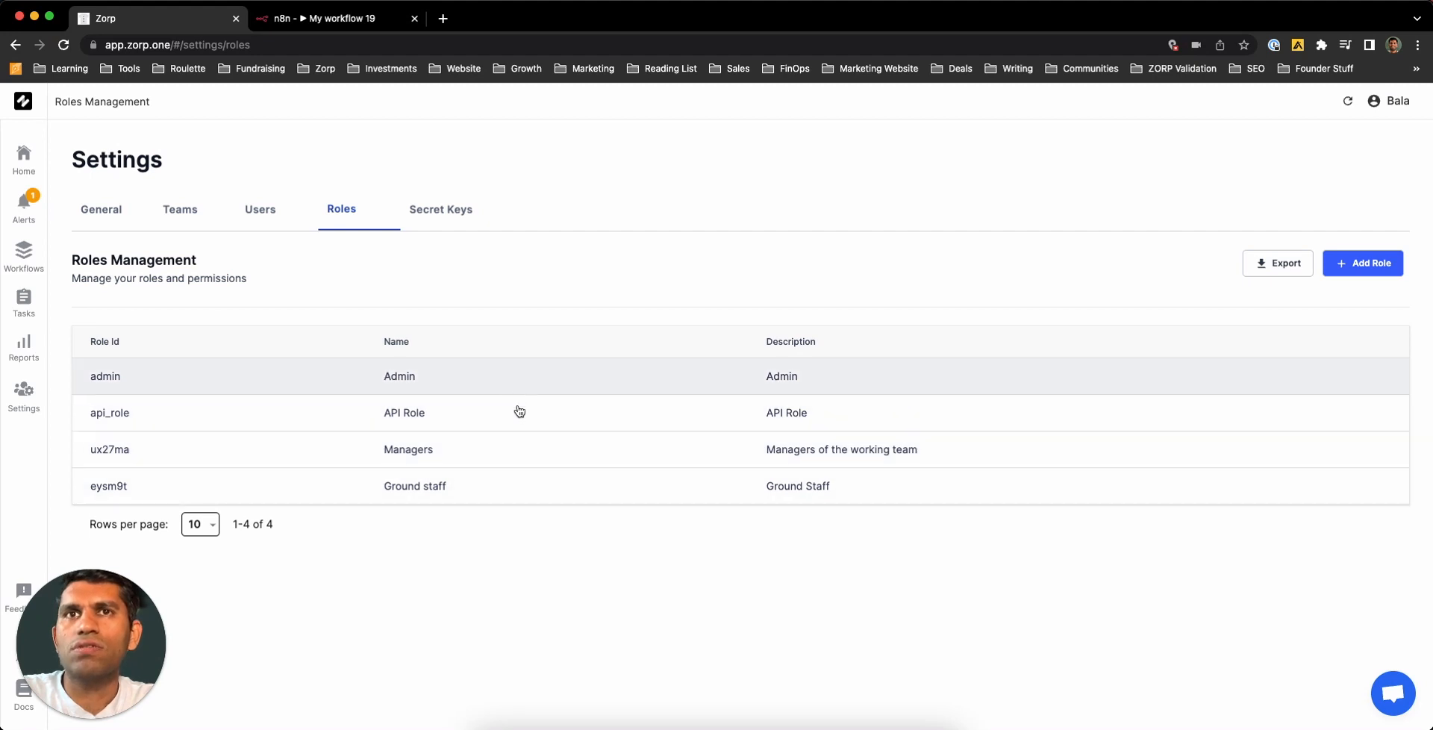
- Open the Managers role's details and switch it into edit mode
left_click(545, 459)
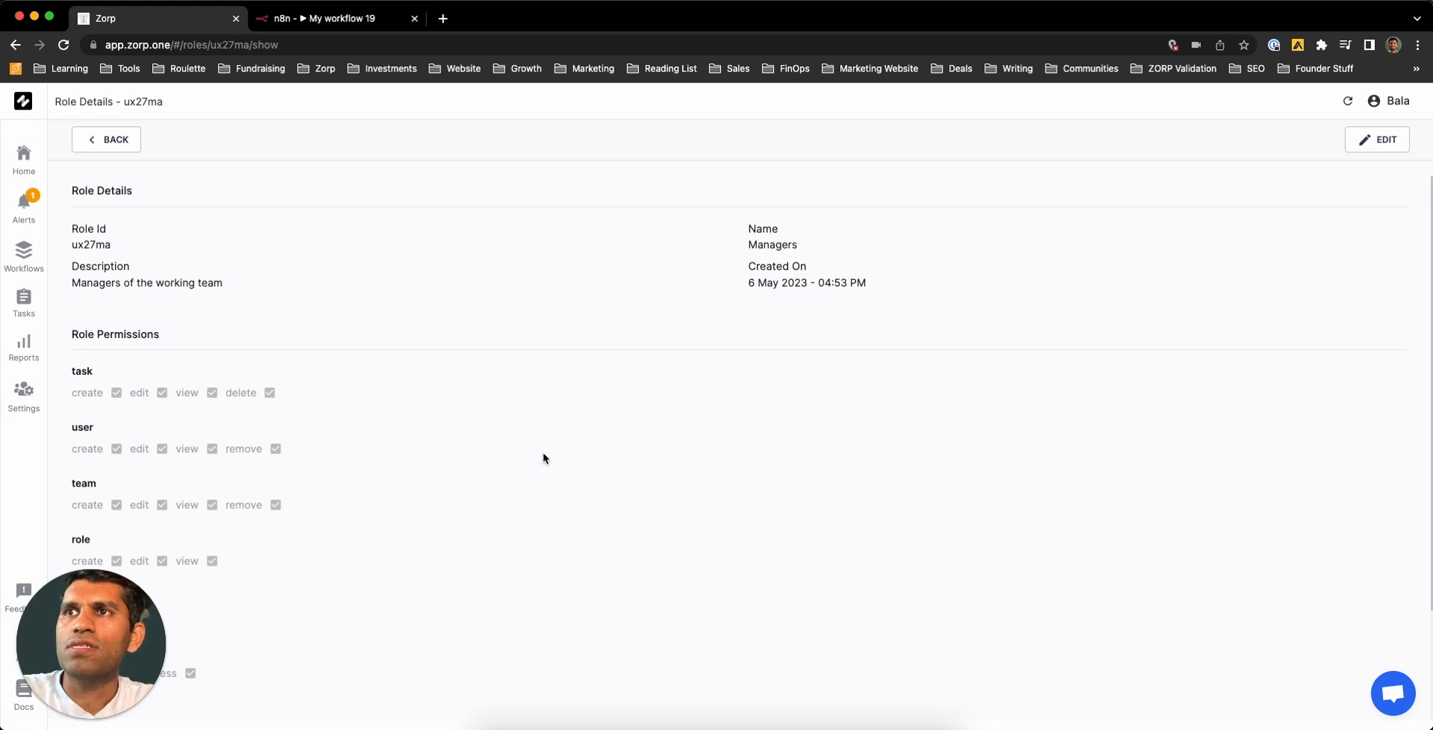
scroll(544, 455, "down", 3)
left_click_drag(131, 687, 429, 647)
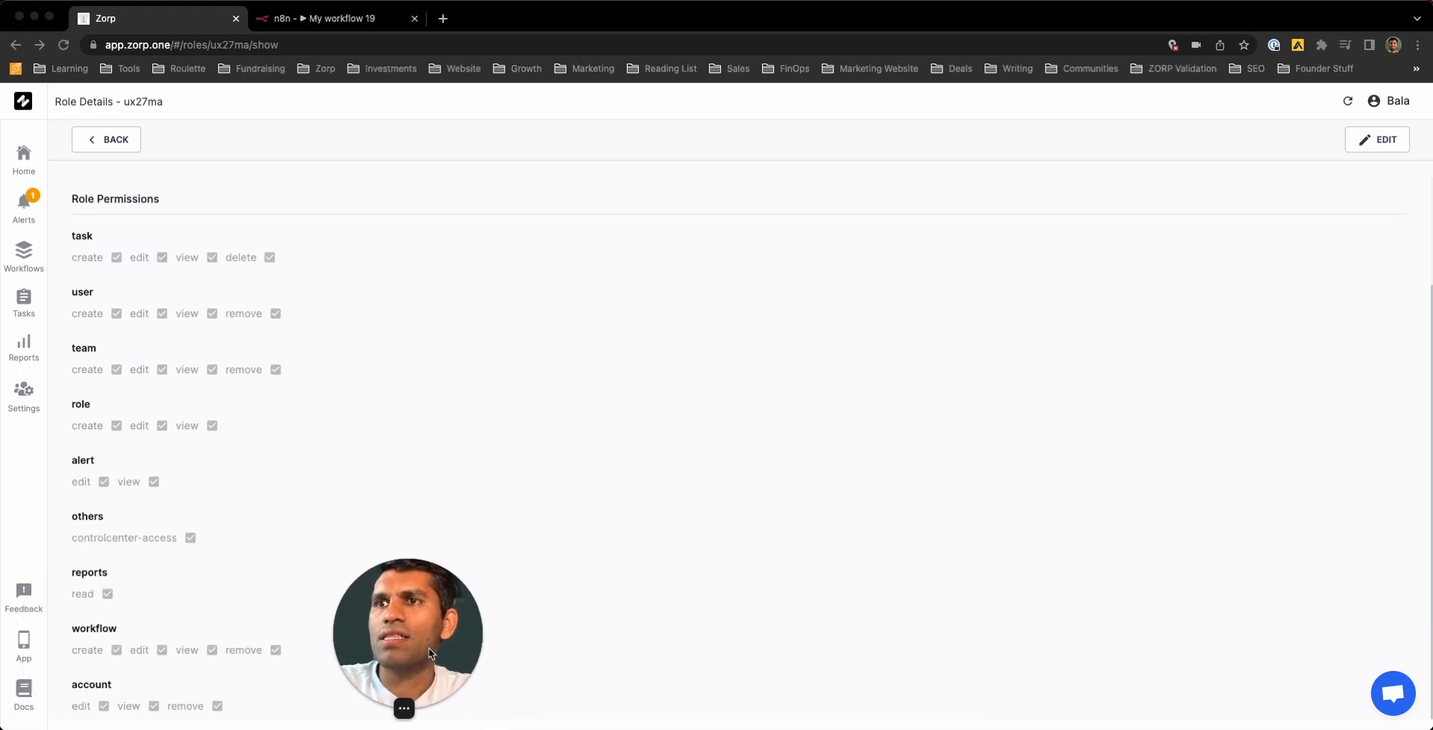
scroll(236, 428, "up", 2)
scroll(236, 428, "up", 2)
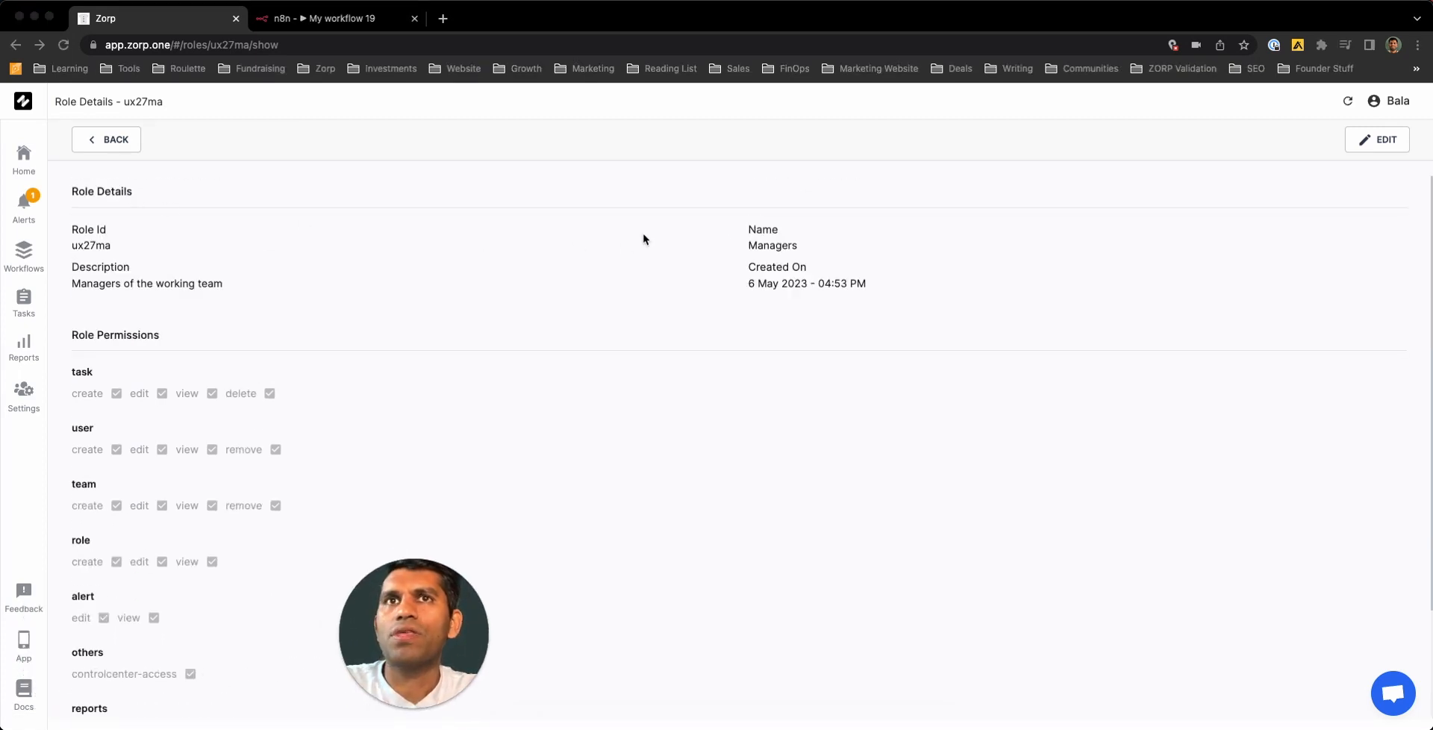
scroll(485, 404, "down", 4)
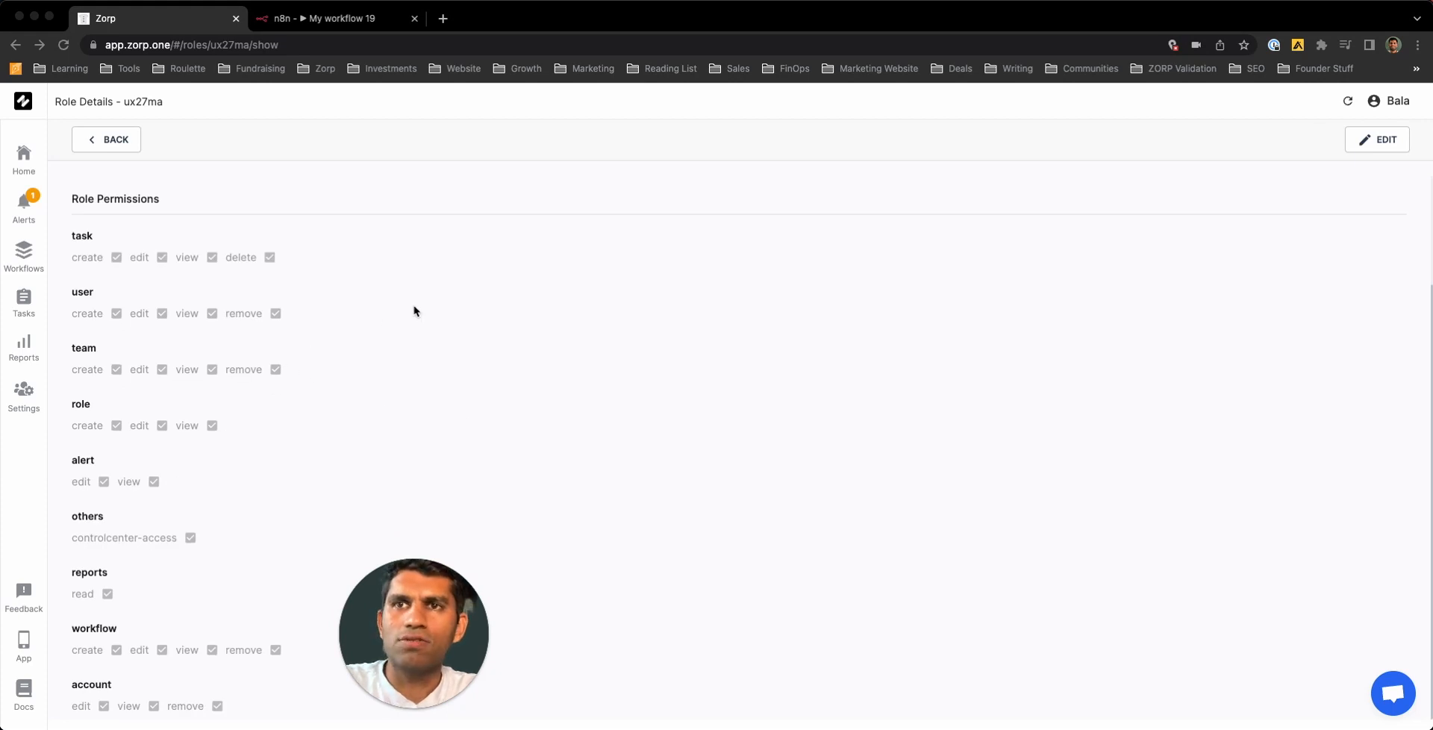
left_click(1382, 141)
left_click(1382, 140)
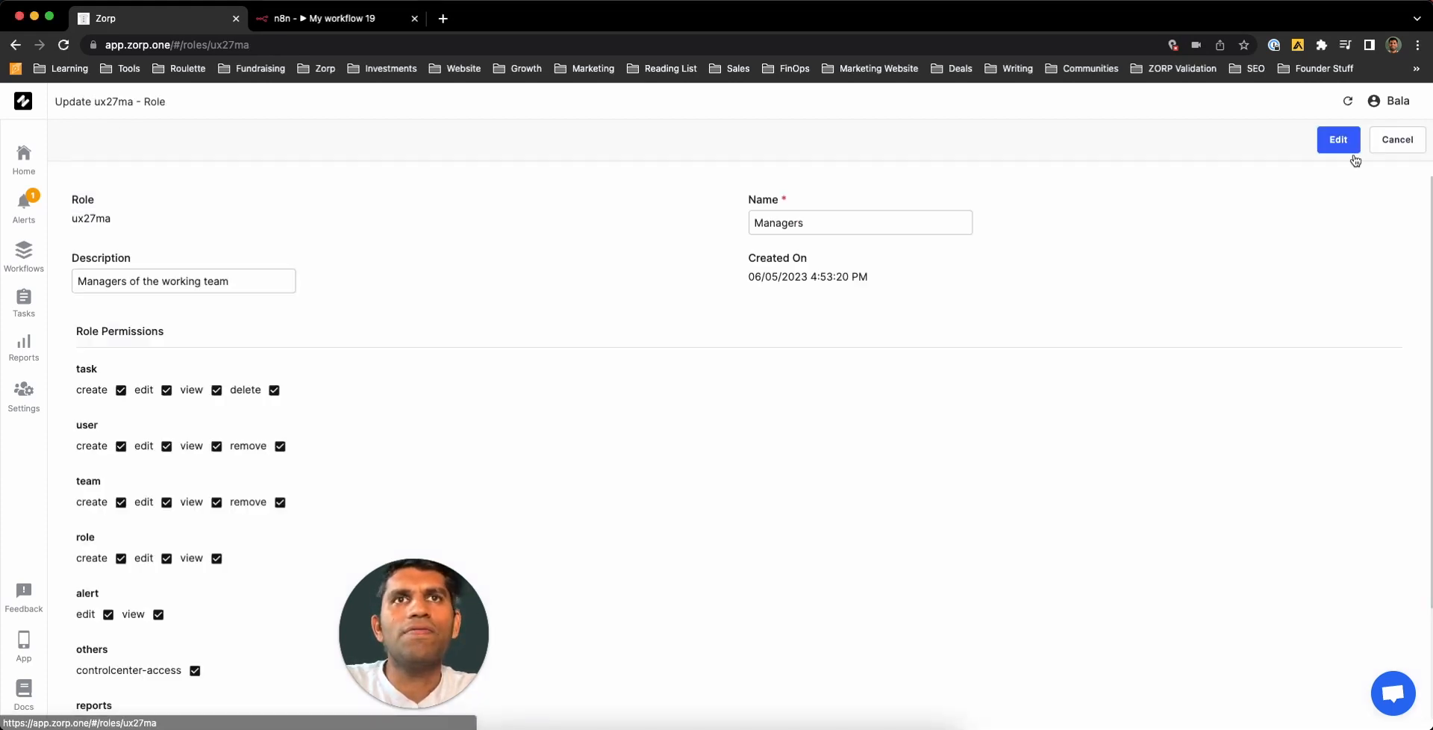
scroll(395, 465, "down", 2)
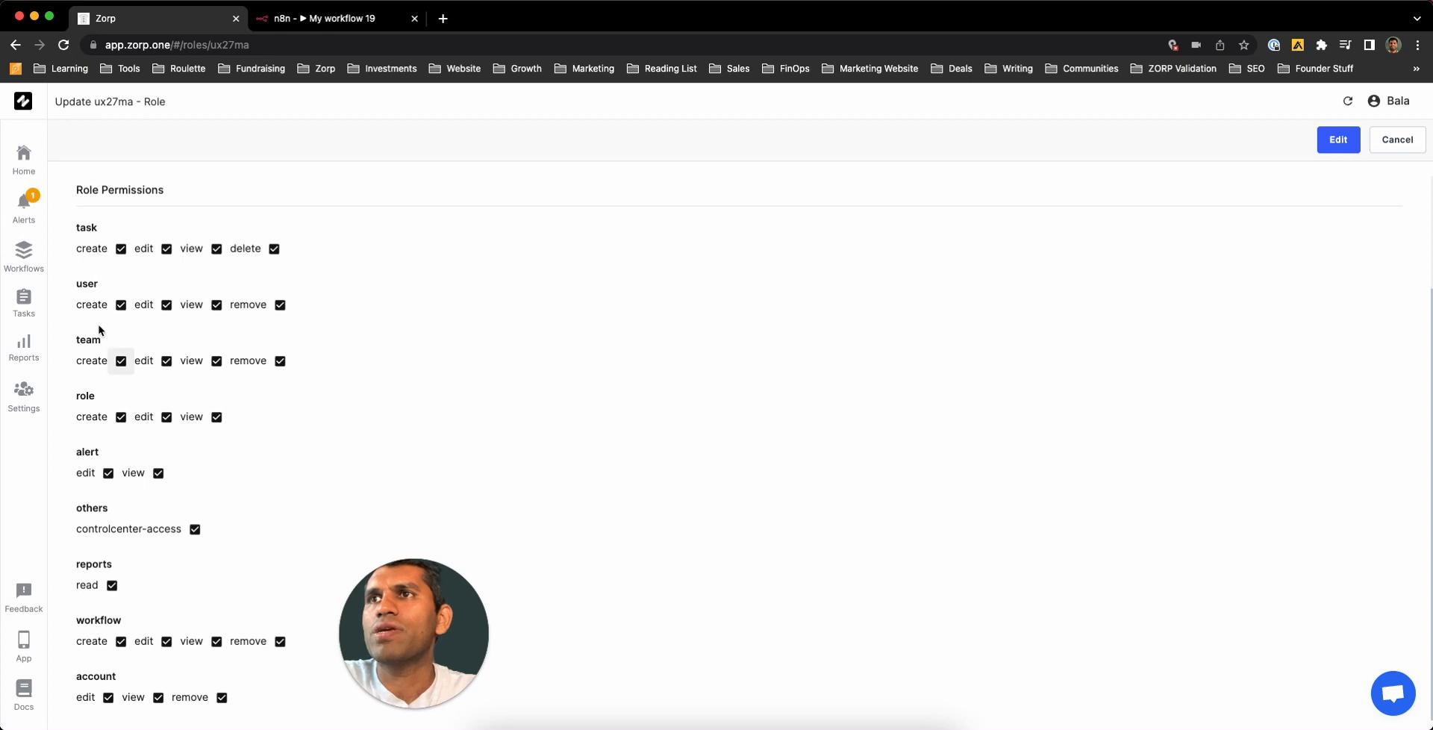
- Revoke the Managers create and remove permissions for users and teams
left_click(279, 305)
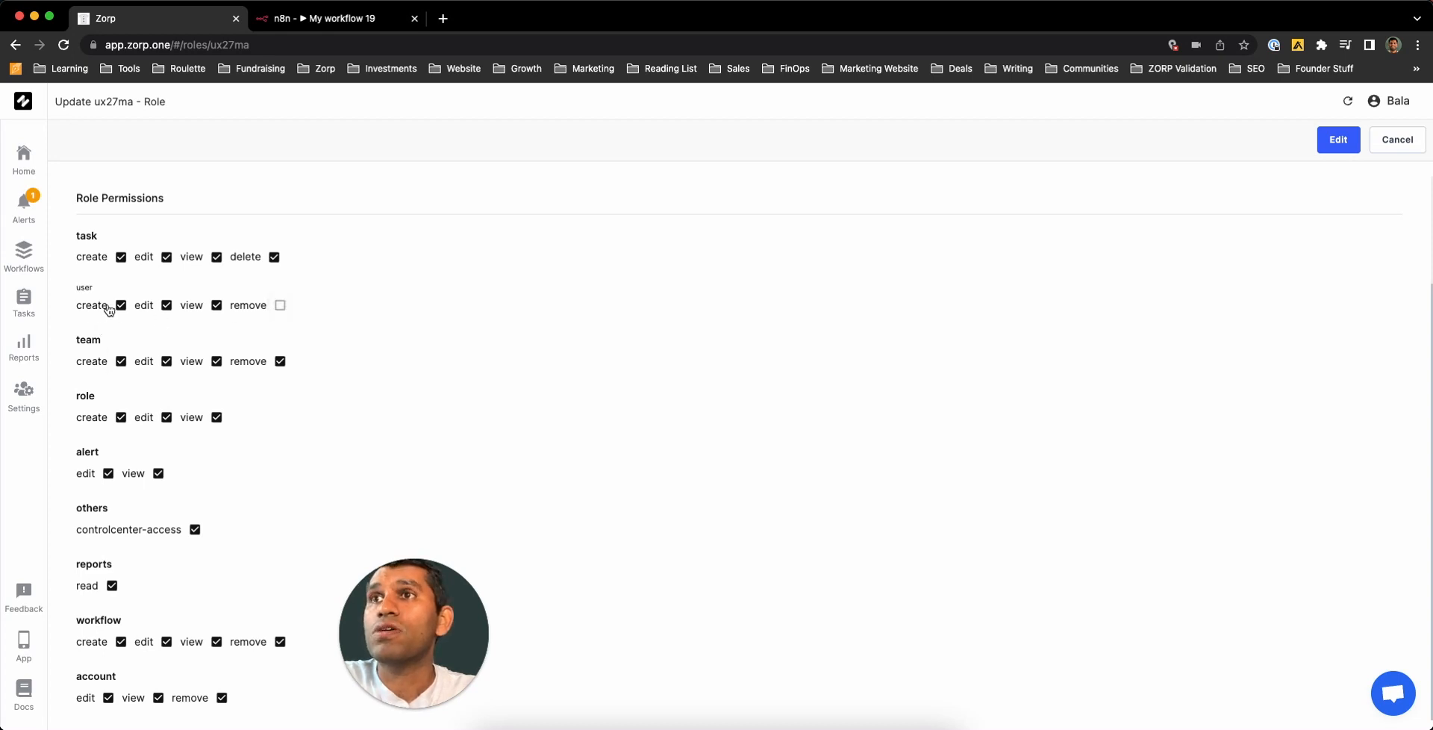
left_click(121, 305)
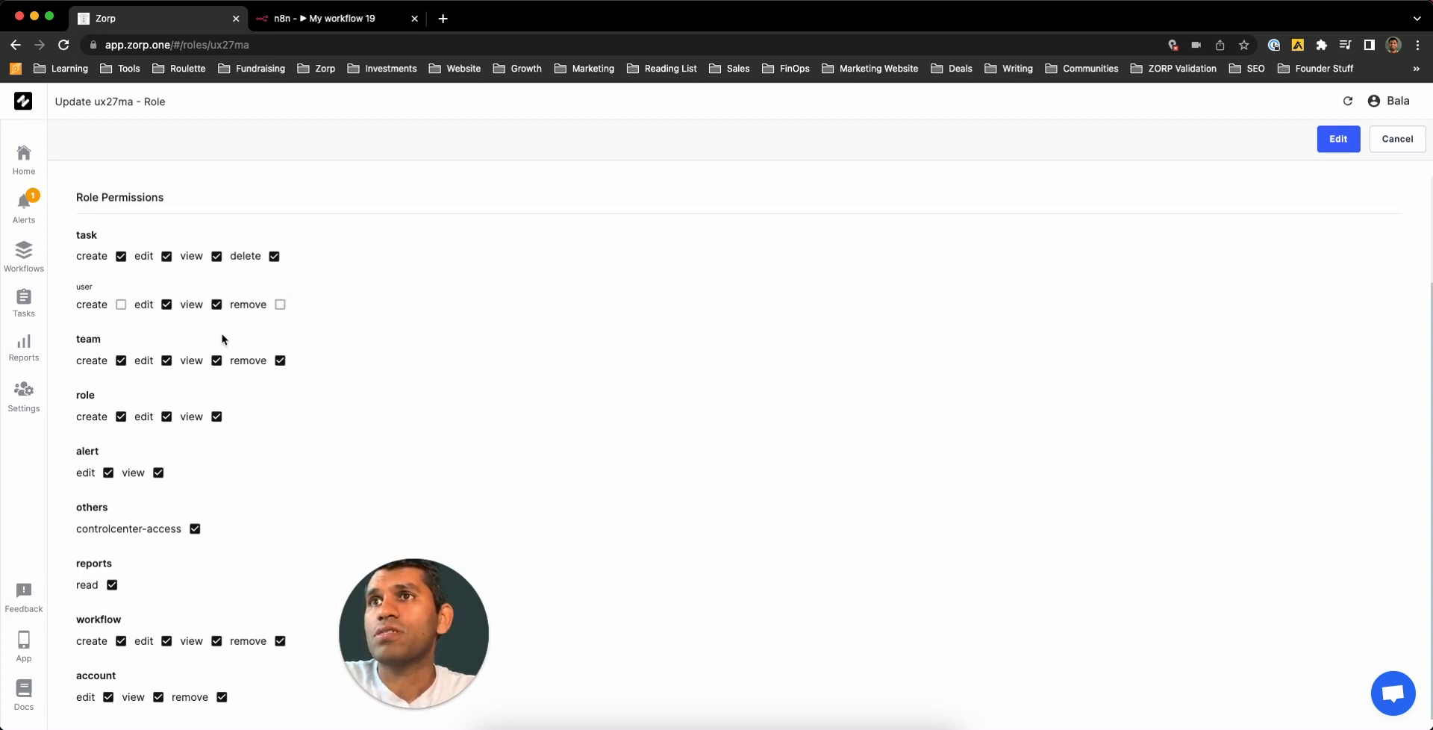
left_click(120, 361)
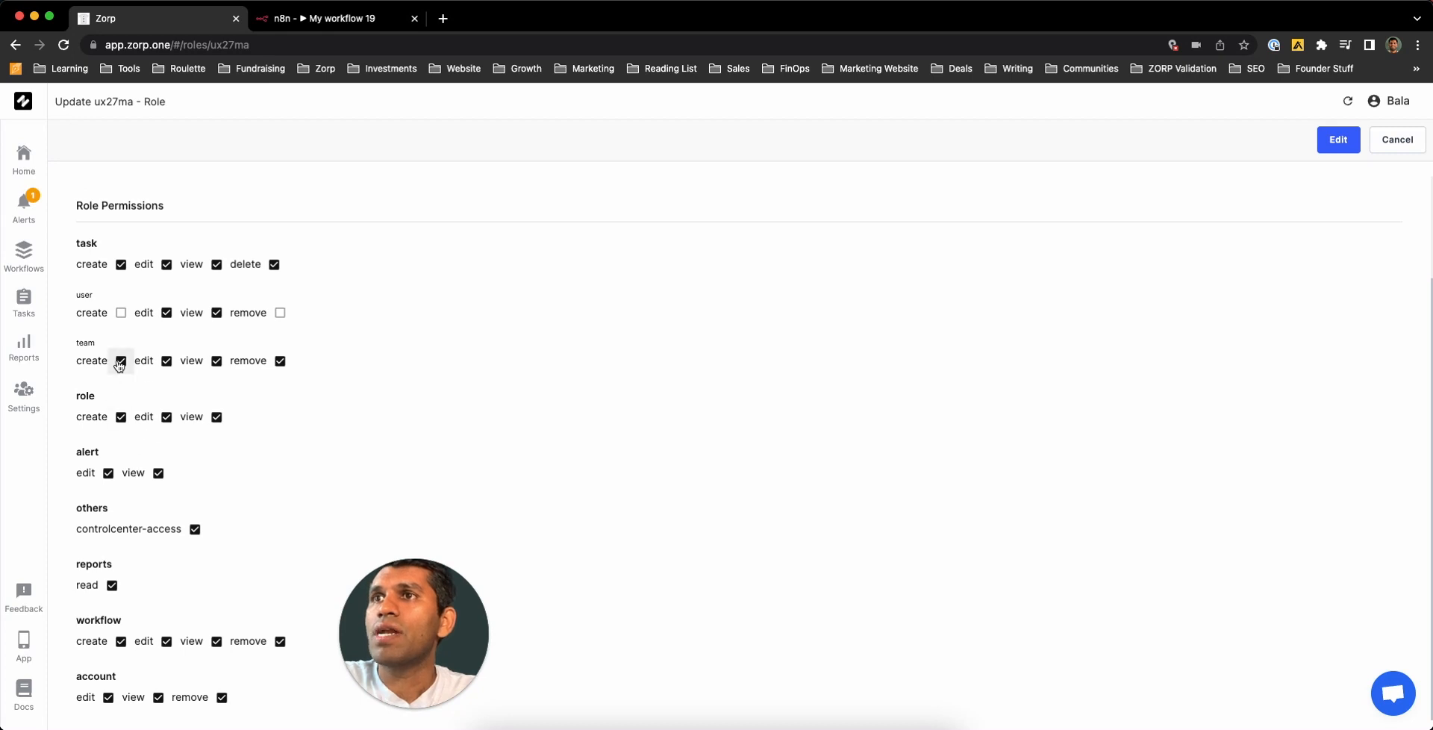
left_click(120, 361)
left_click(280, 361)
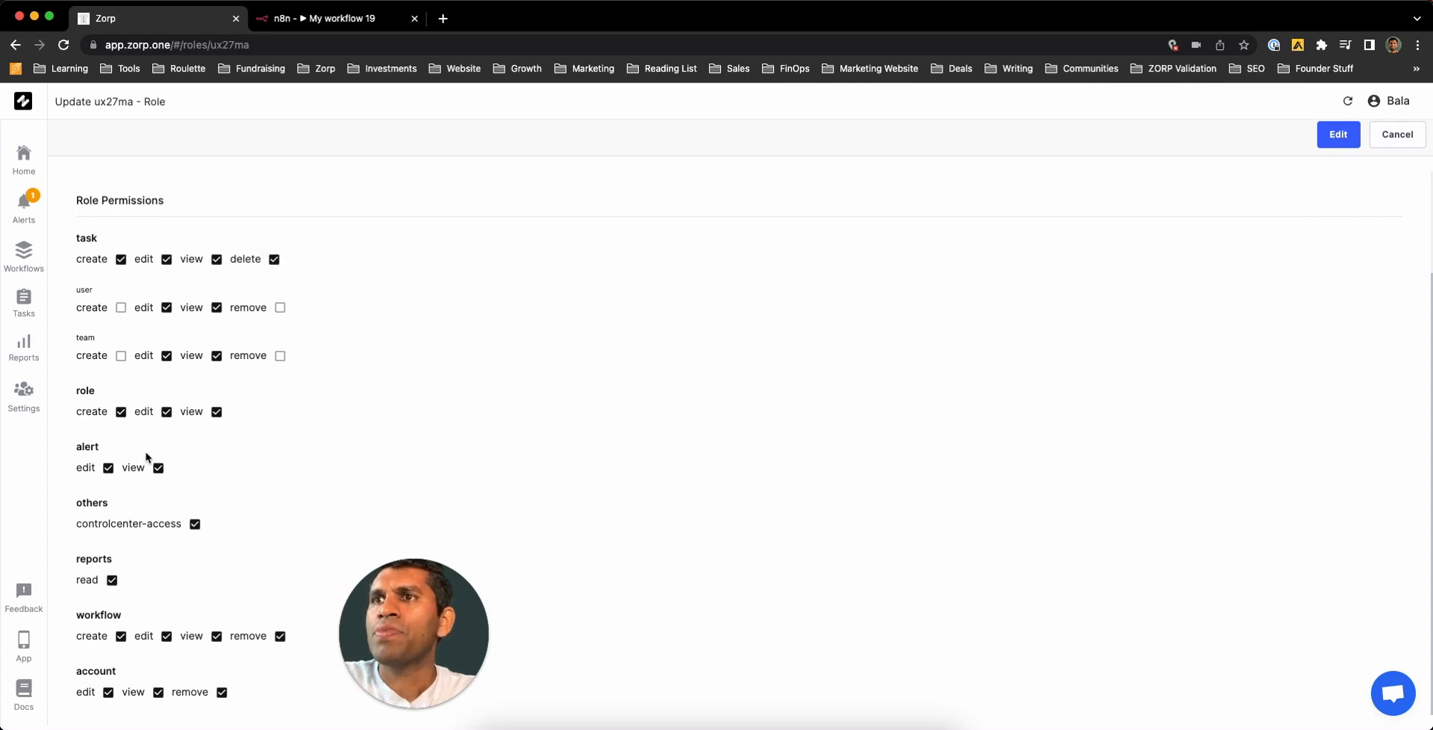
- Revoke role create/edit, workflow create/edit/remove, and account edit/remove permissions
left_click(121, 416)
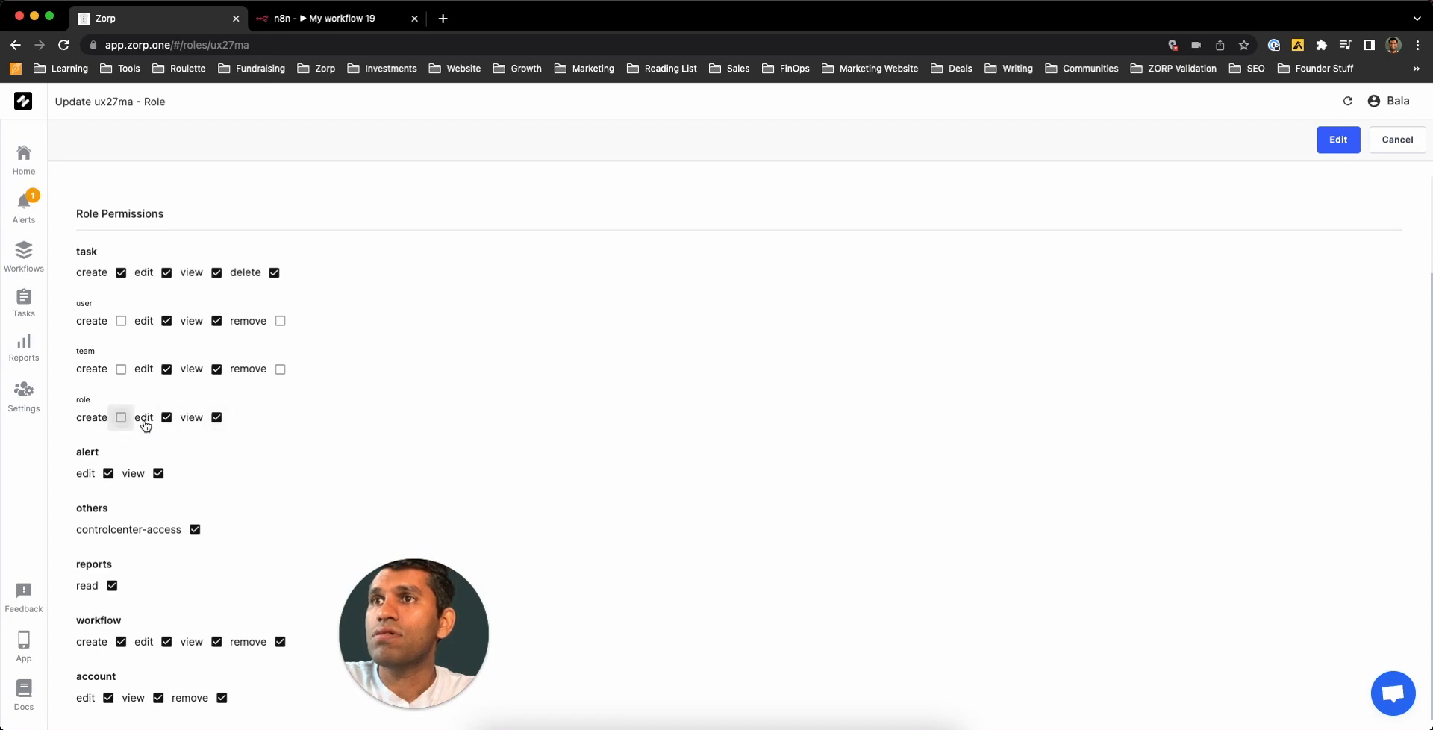
left_click(167, 416)
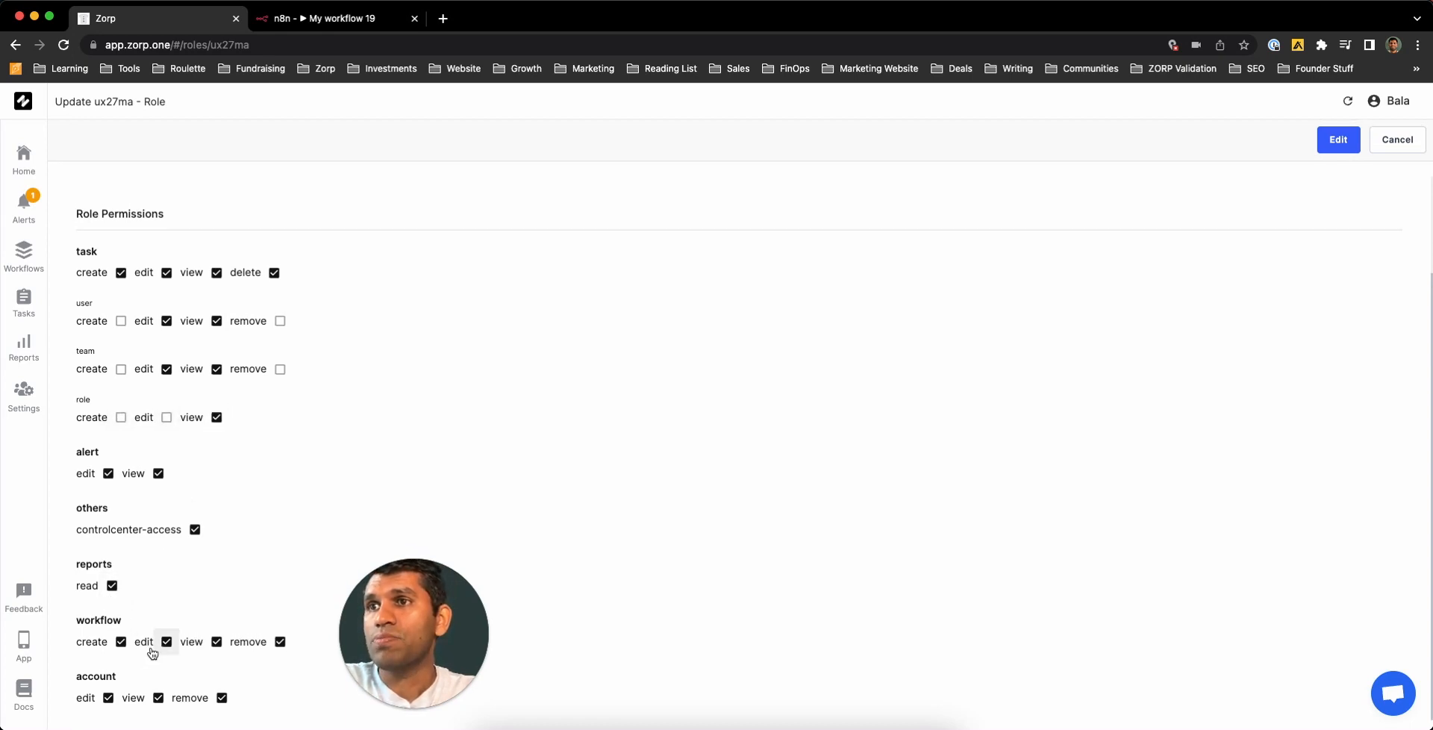
left_click(280, 642)
left_click(166, 641)
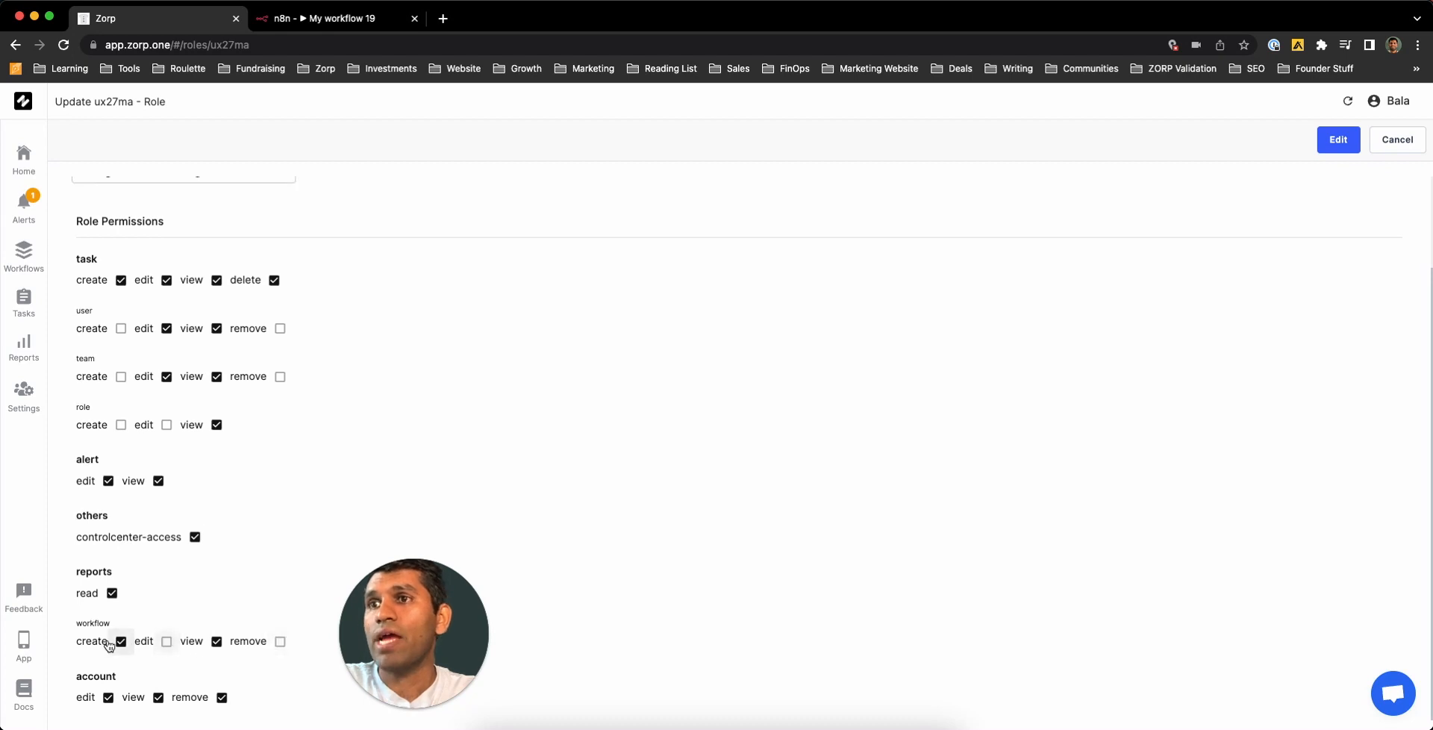
left_click(121, 641)
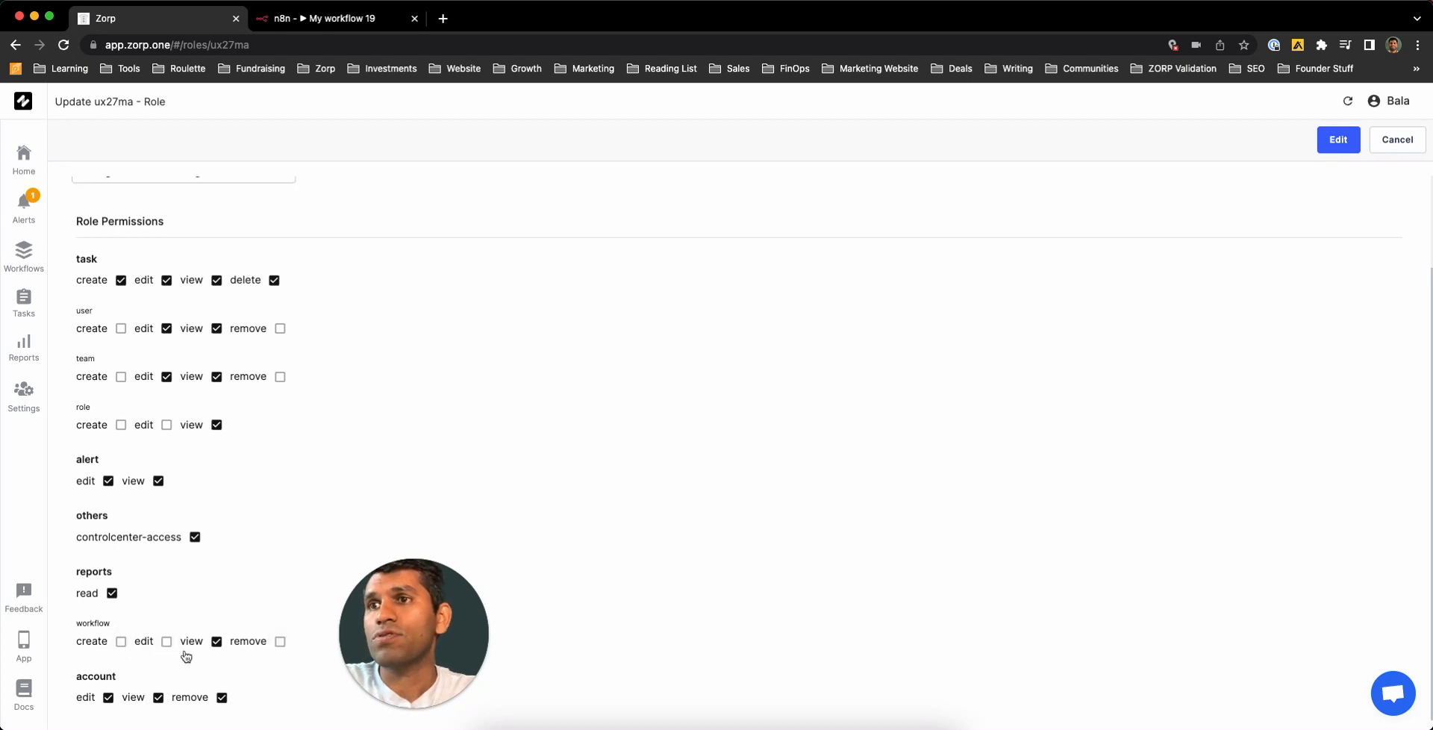
left_click(108, 698)
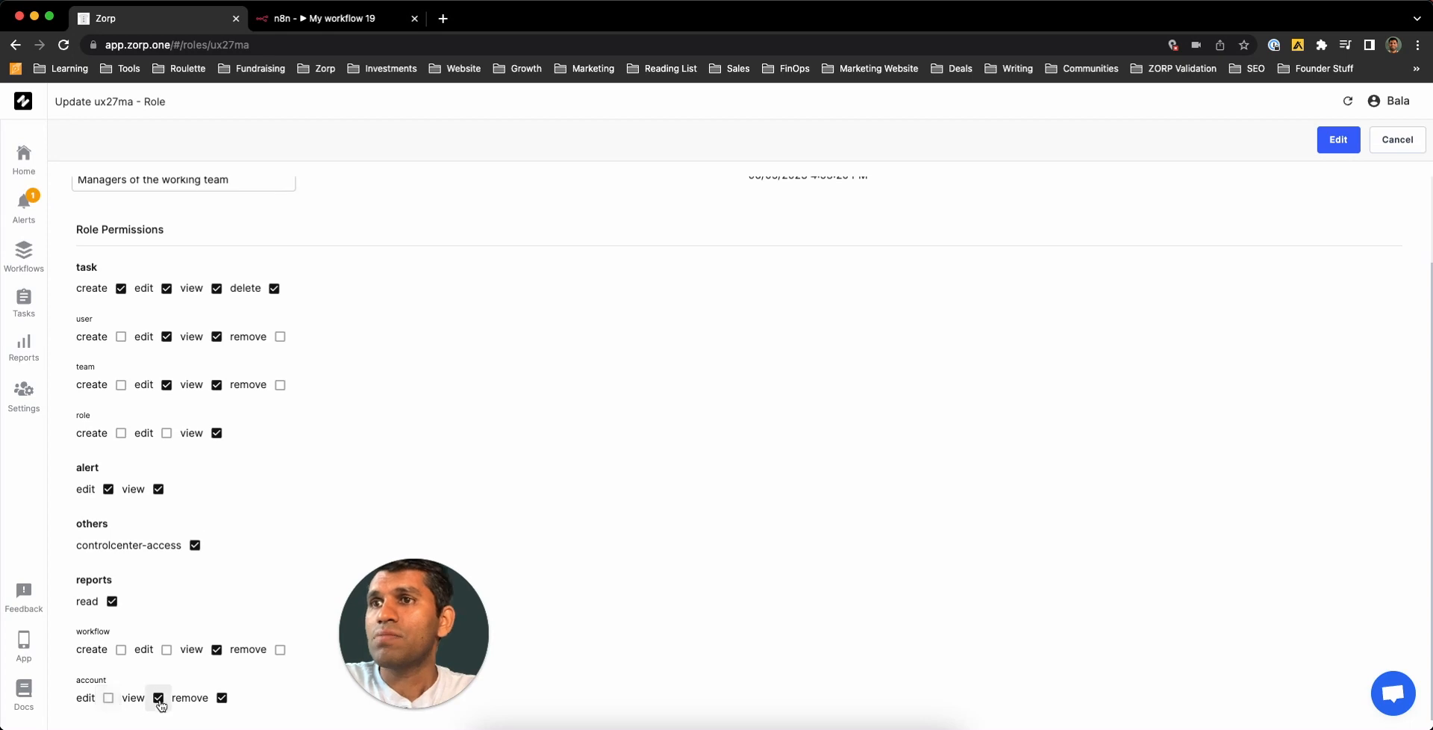
left_click(222, 697)
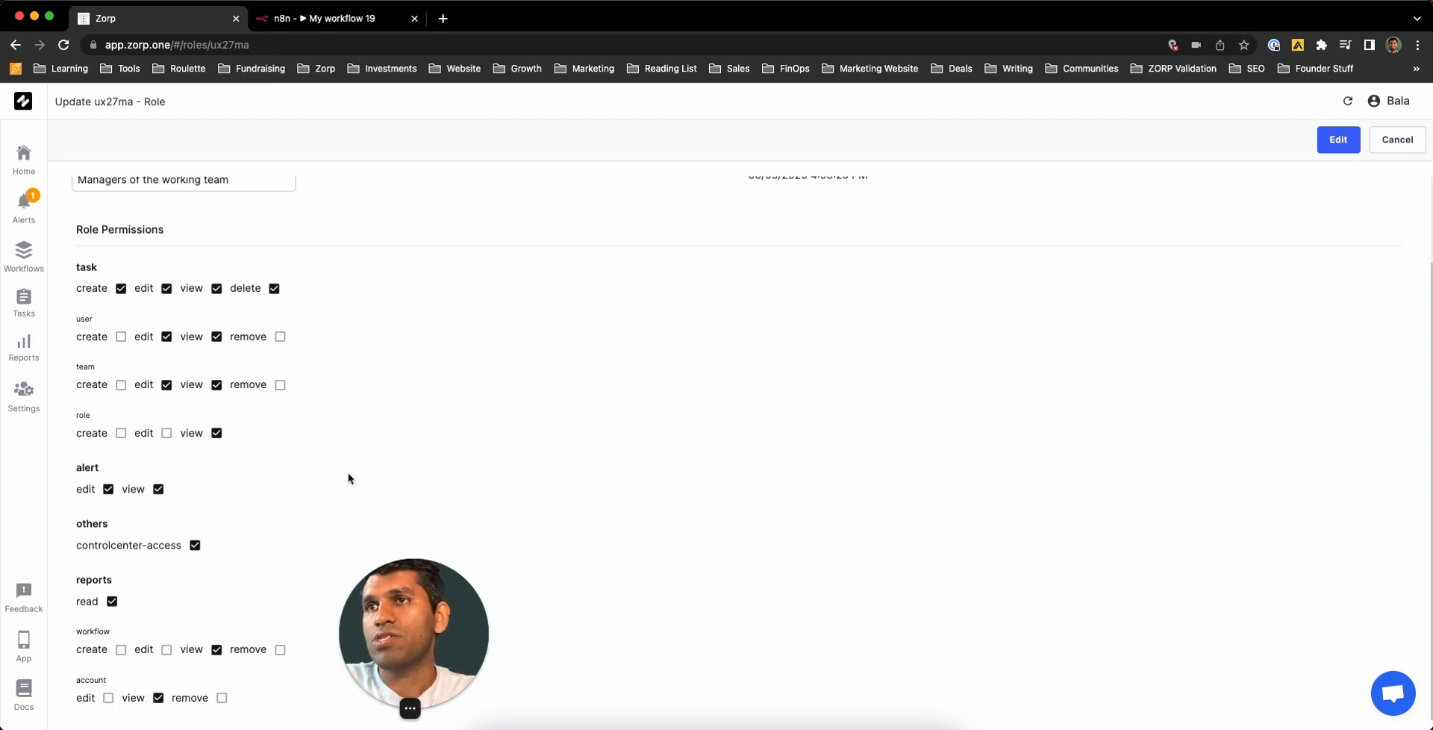
scroll(348, 479, "up", 1)
scroll(348, 479, "up", 1)
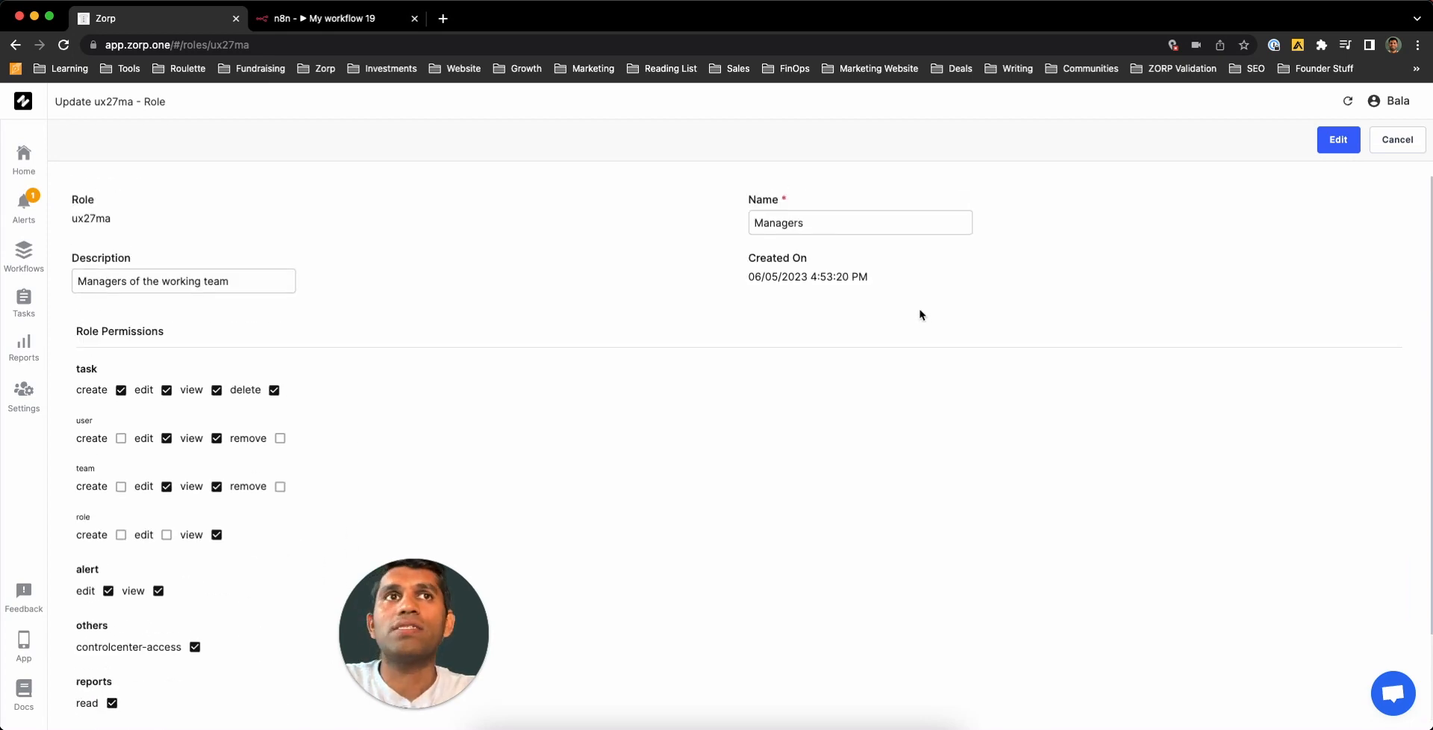
- Save the Managers role's permission changes and check them in its details
left_click(1338, 144)
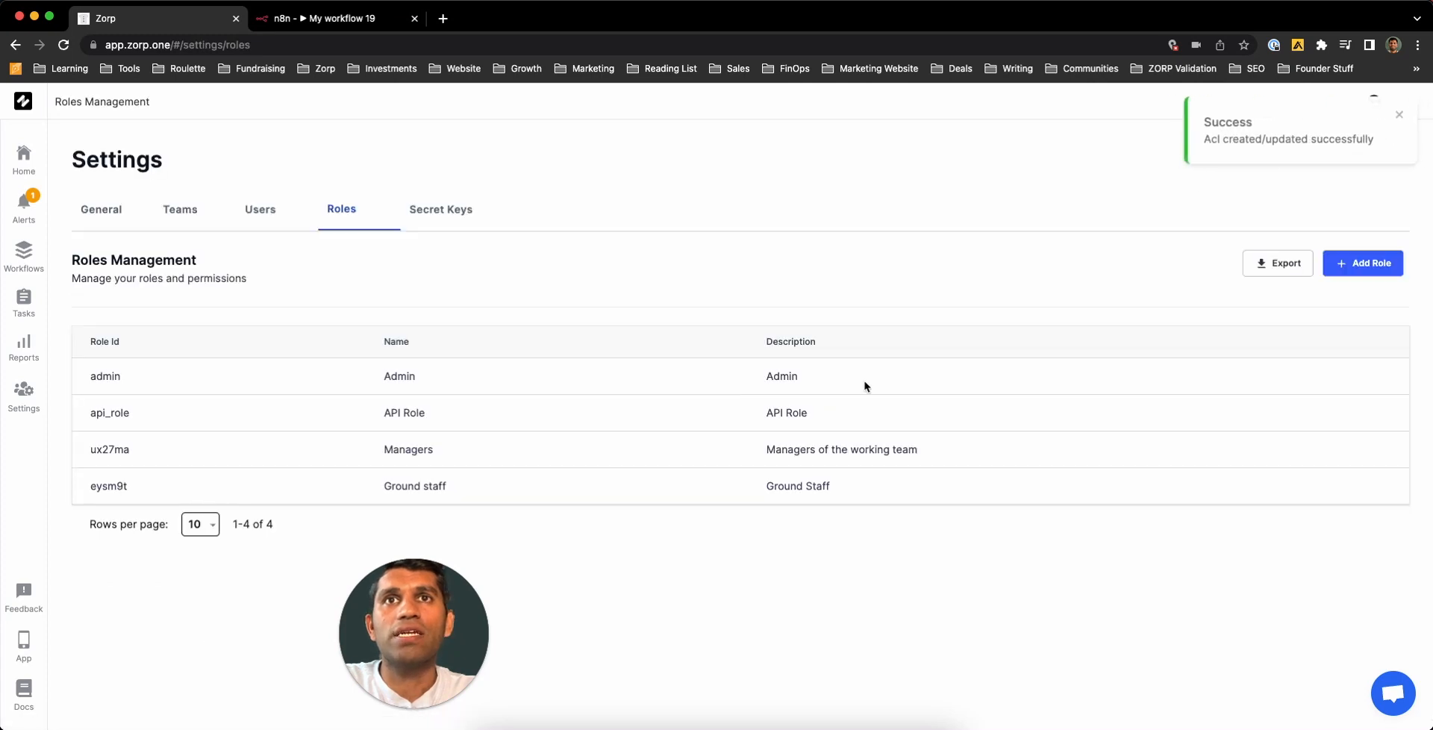
left_click(789, 452)
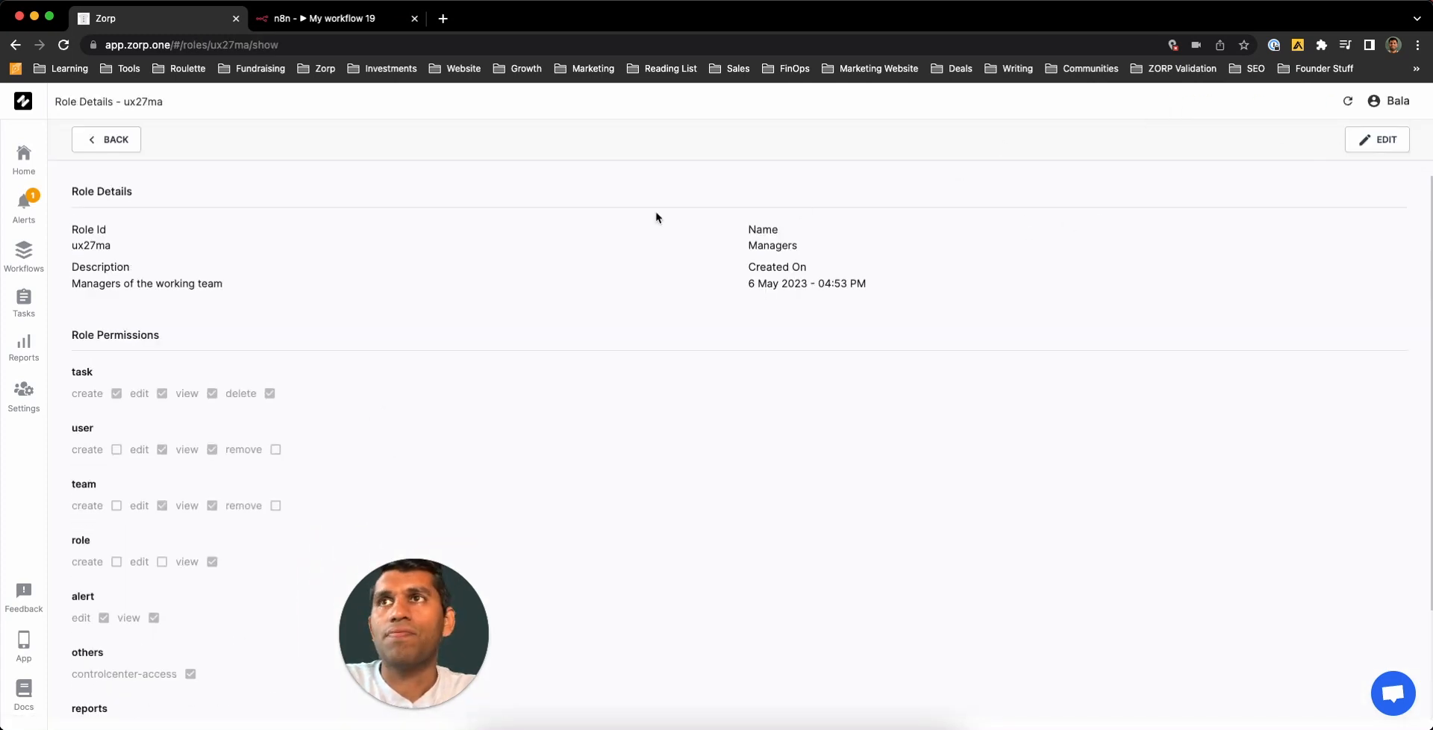
left_click(112, 140)
- Open the Ground staff role's details, which show every permission granted
left_click(552, 486)
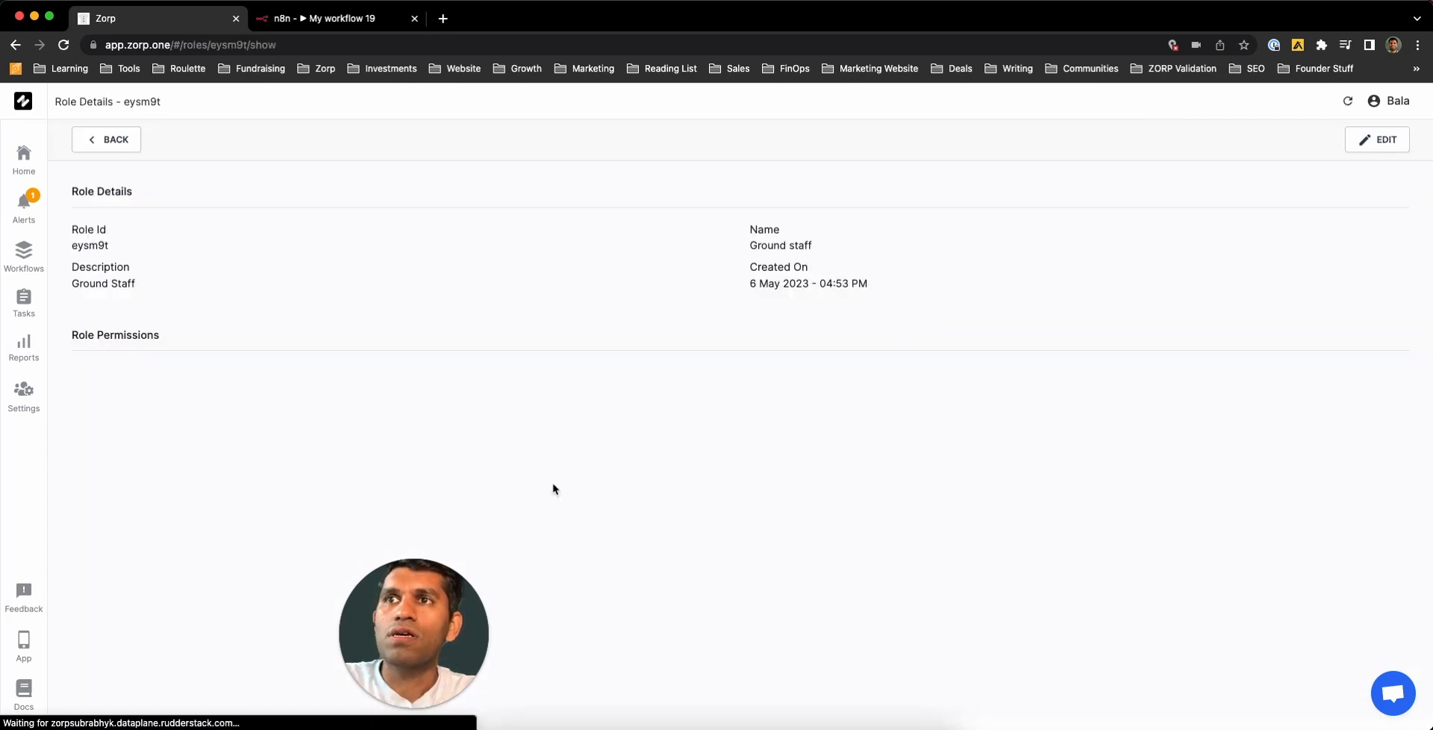
scroll(303, 456, "down", 3)
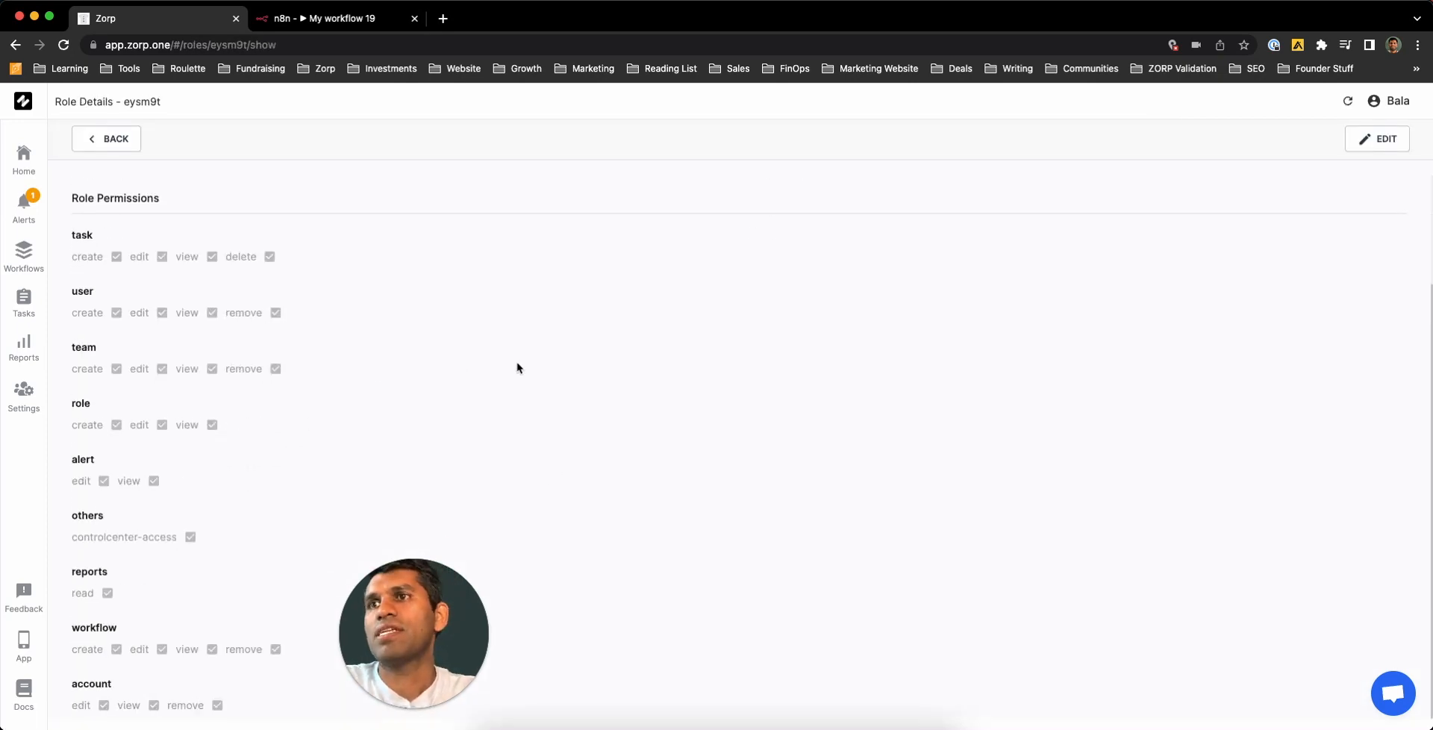
scroll(518, 368, "up", 3)
- Edit Ground staff: remove task delete and the user and team create/edit permissions
left_click(1409, 138)
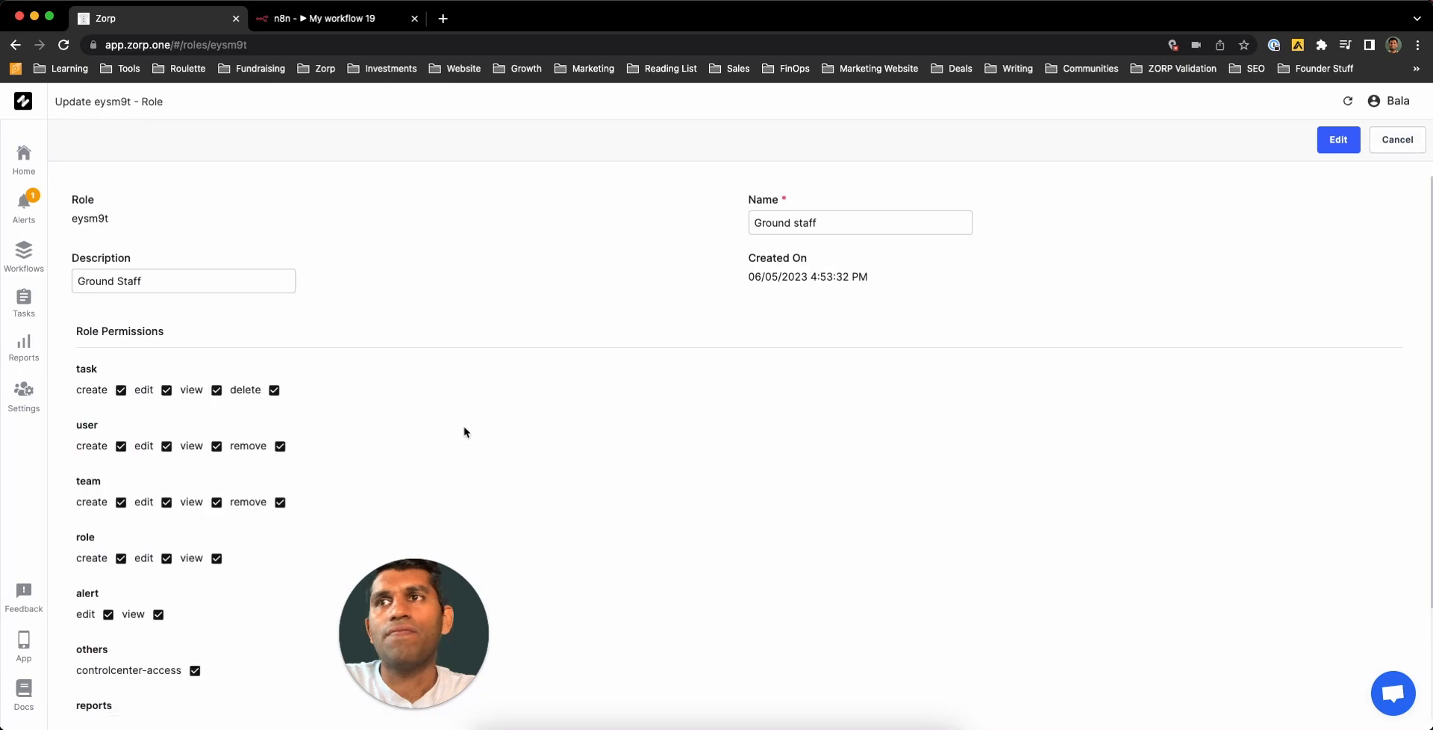
left_click(121, 393)
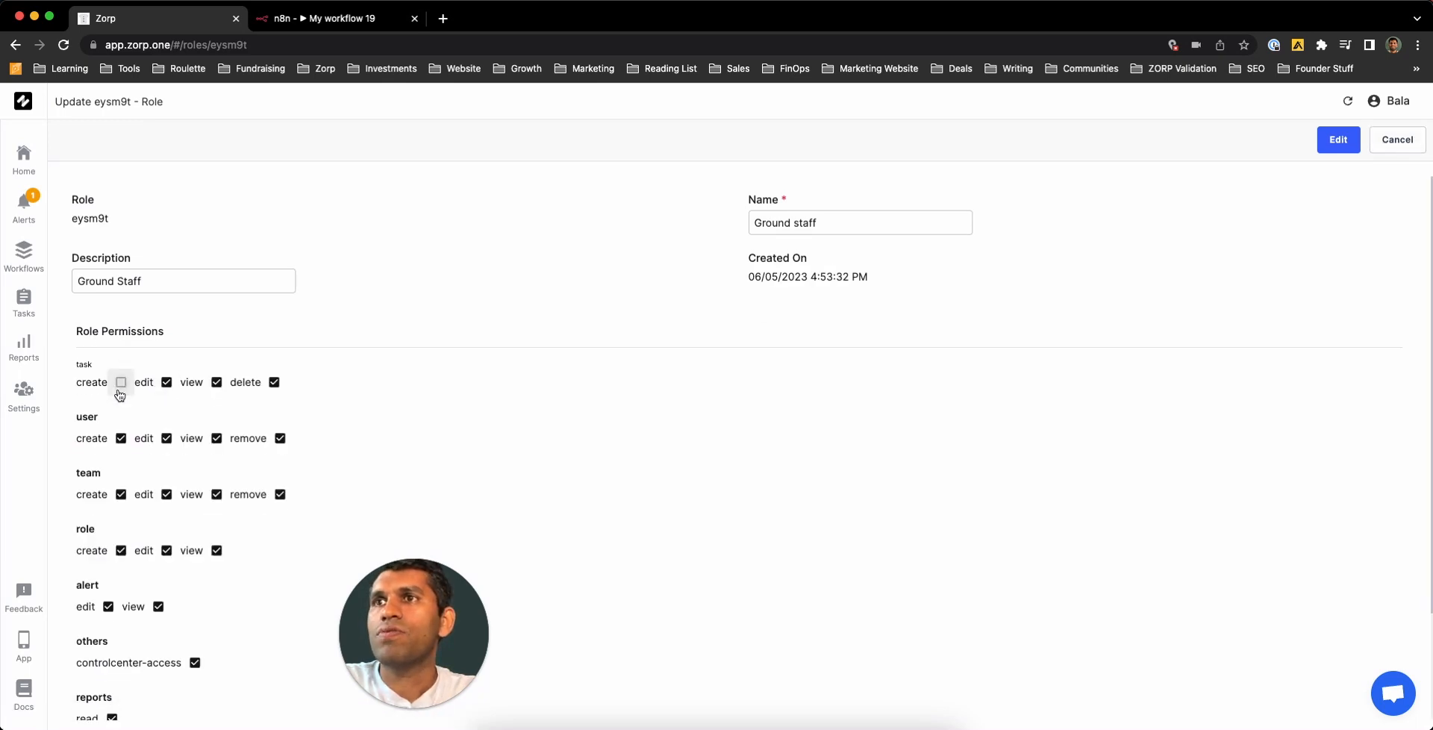
left_click(121, 389)
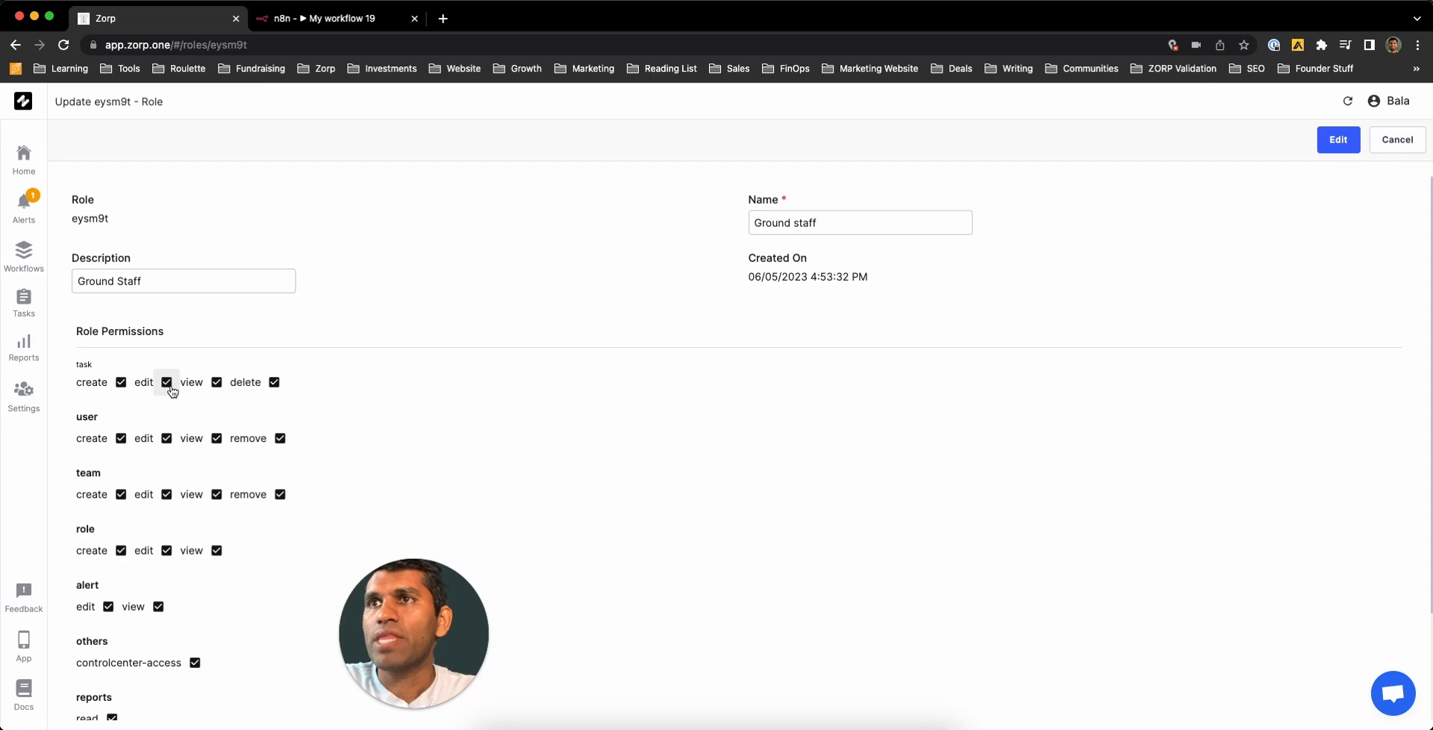
left_click(275, 382)
scroll(127, 448, "down", 2)
left_click(121, 368)
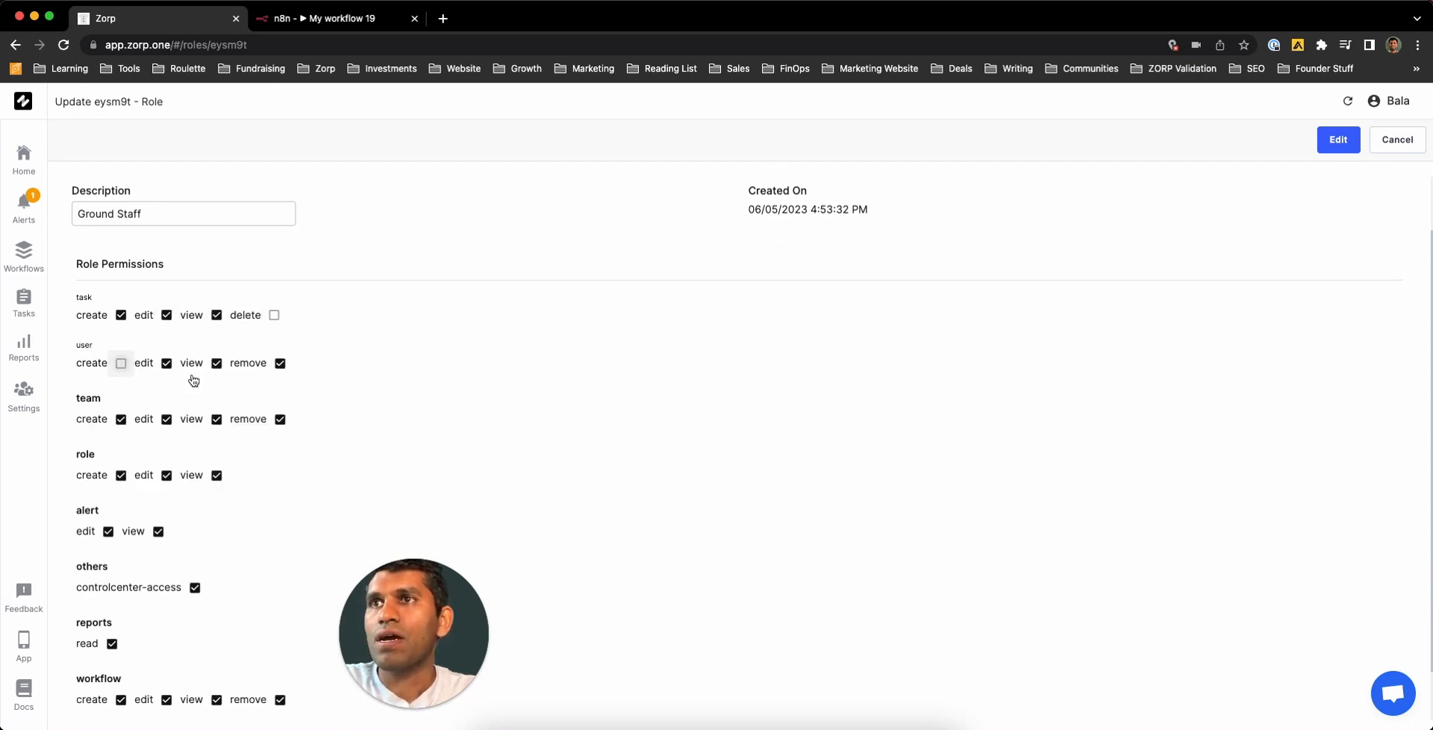
left_click(173, 365)
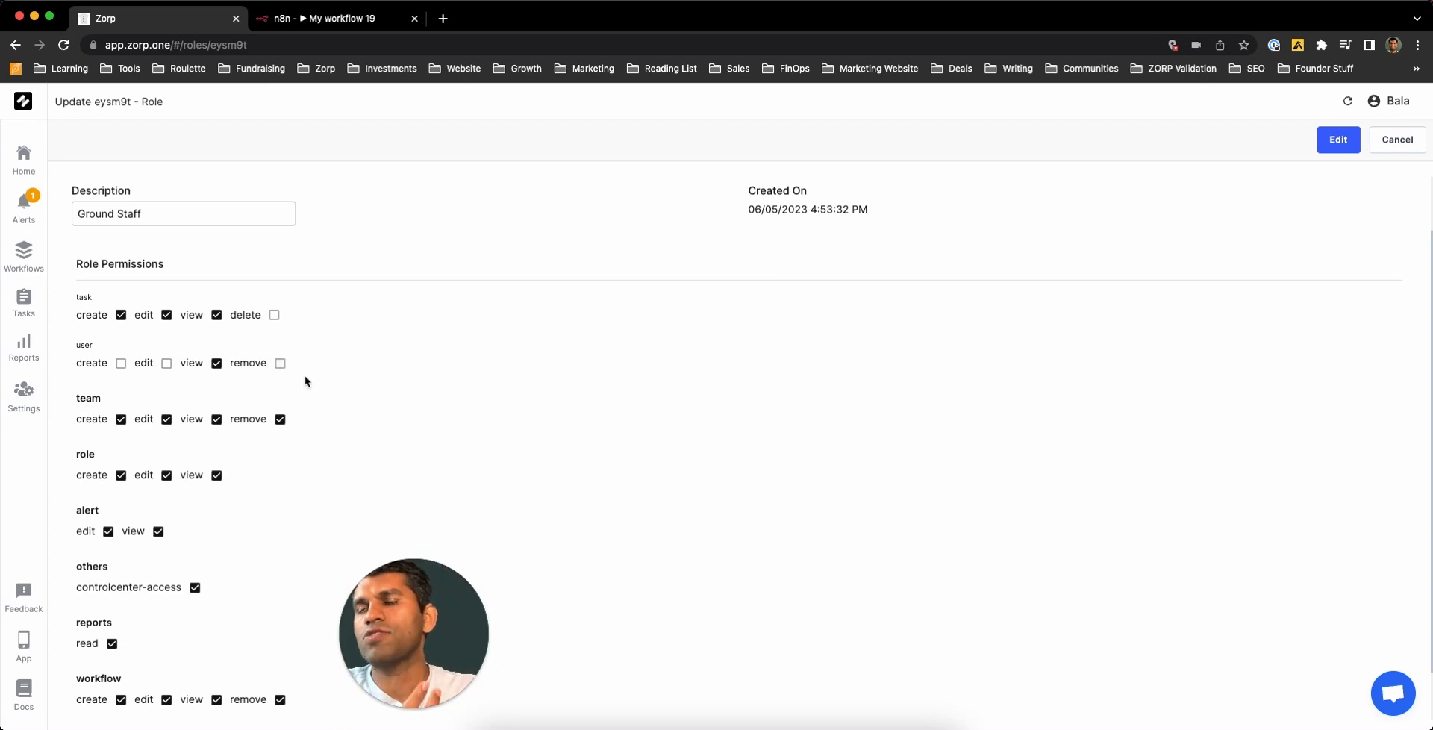
left_click(121, 419)
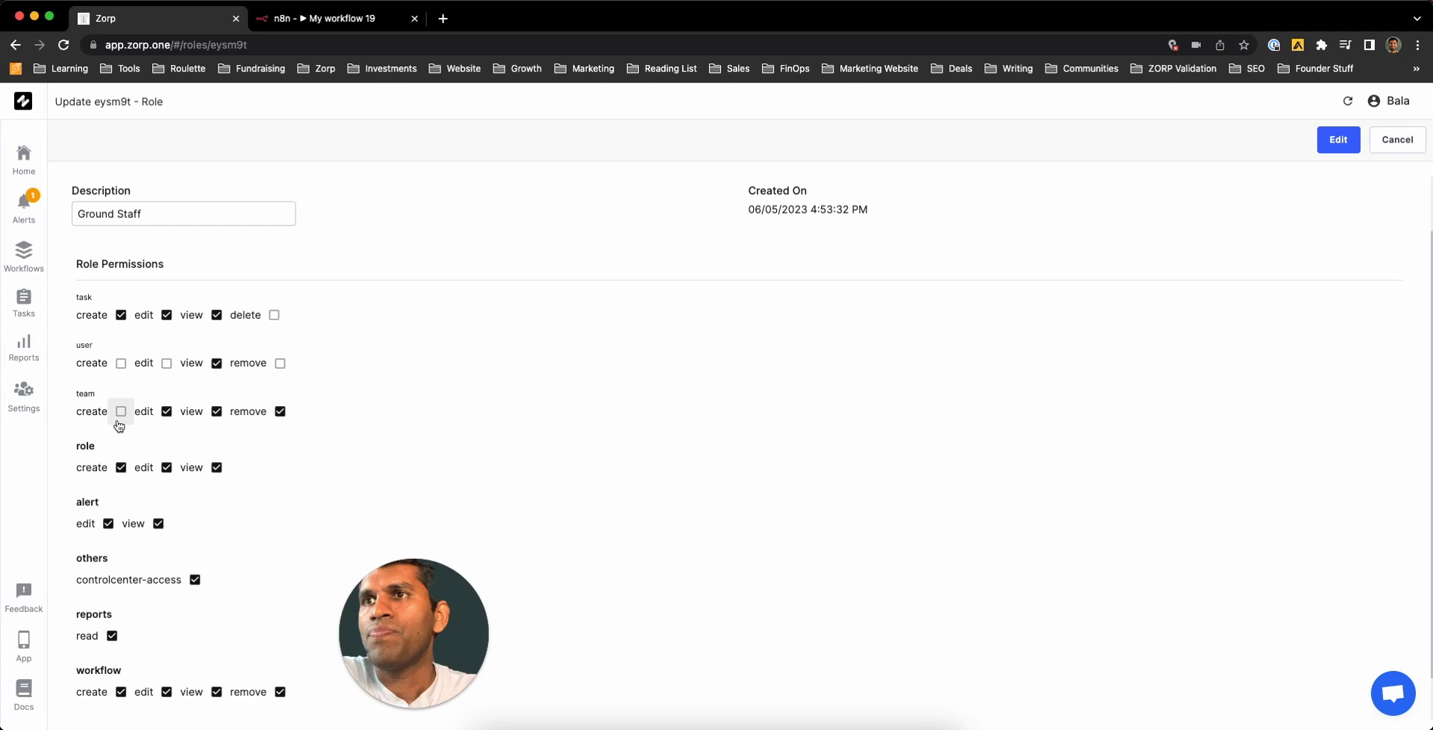
left_click(166, 412)
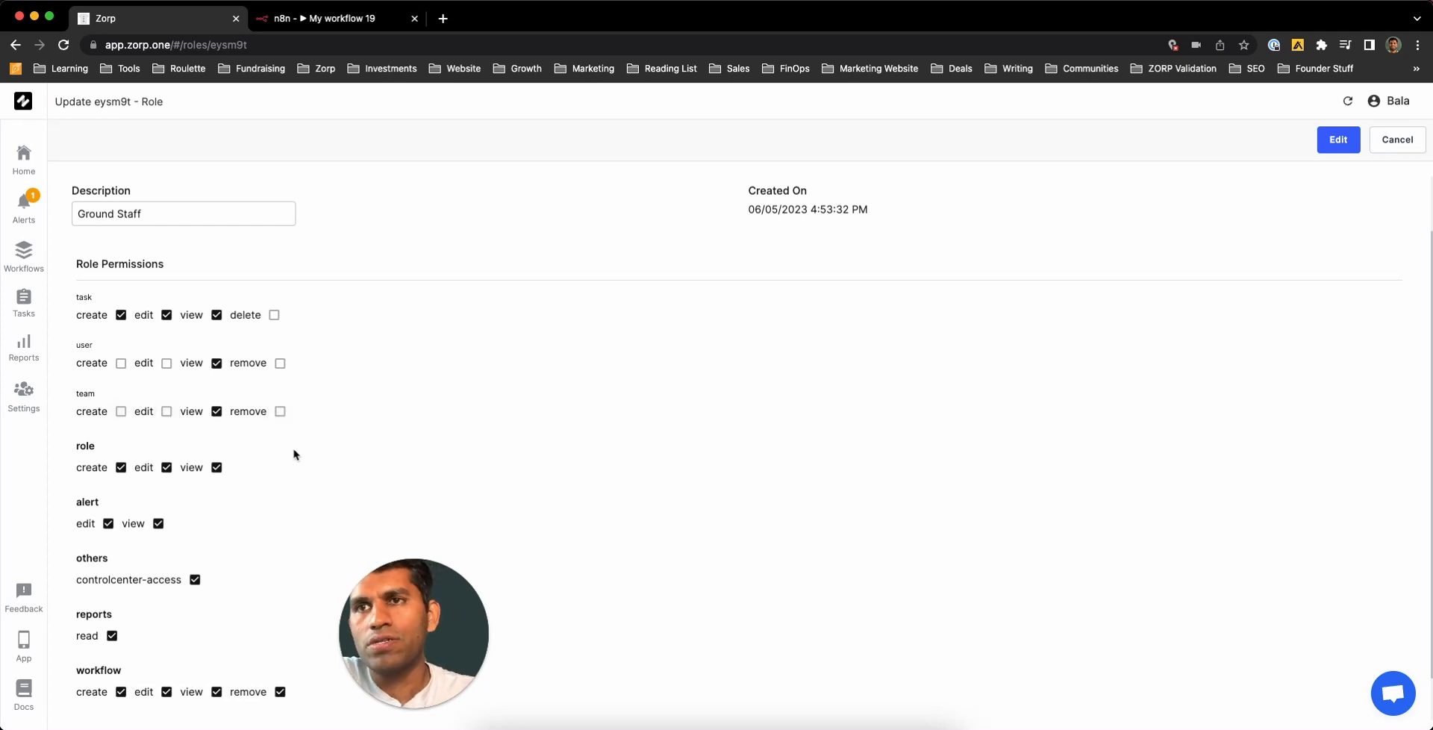
- Remove role create/edit, alert, controlcenter-access, reports read, workflow and account edit/remove permissions
scroll(138, 456, "down", 1)
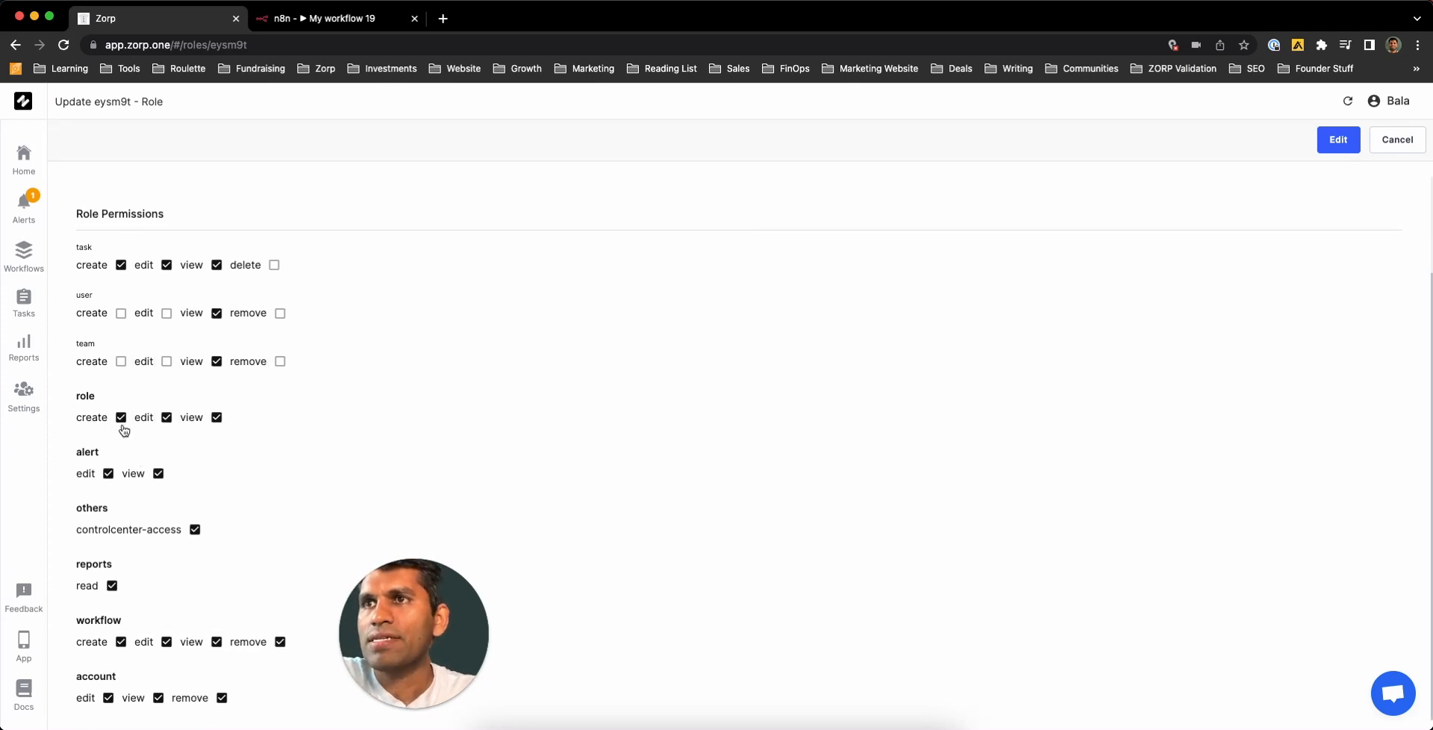
left_click(121, 417)
left_click(166, 417)
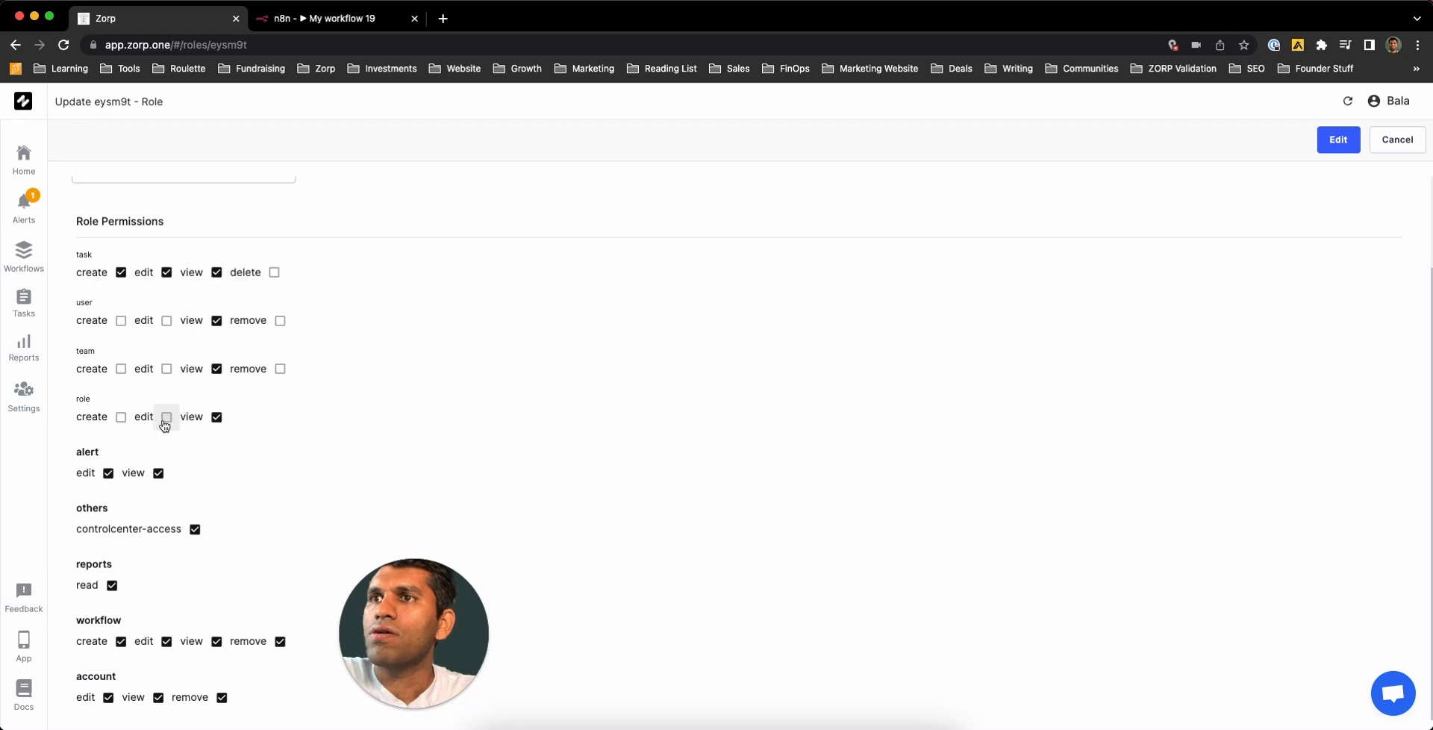
left_click(108, 473)
left_click(155, 474)
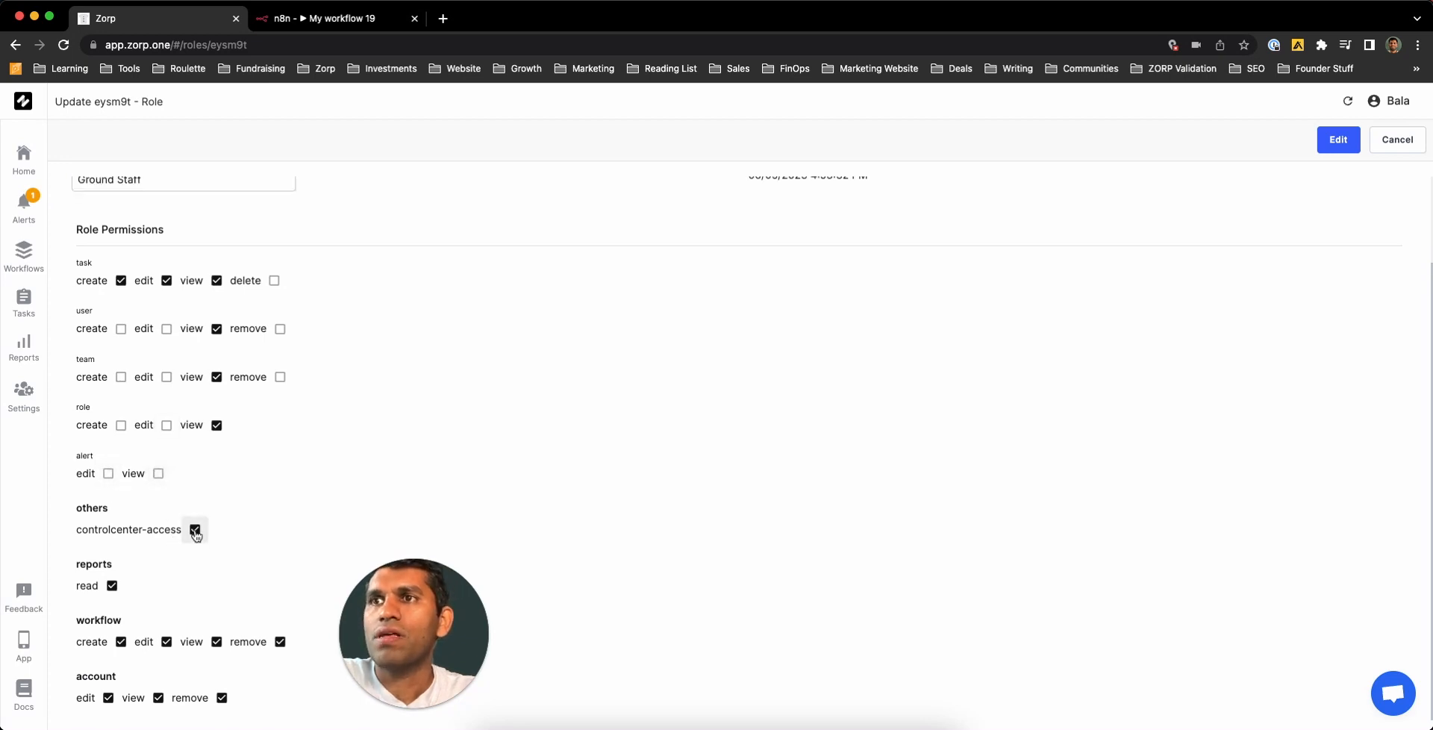
left_click(195, 532)
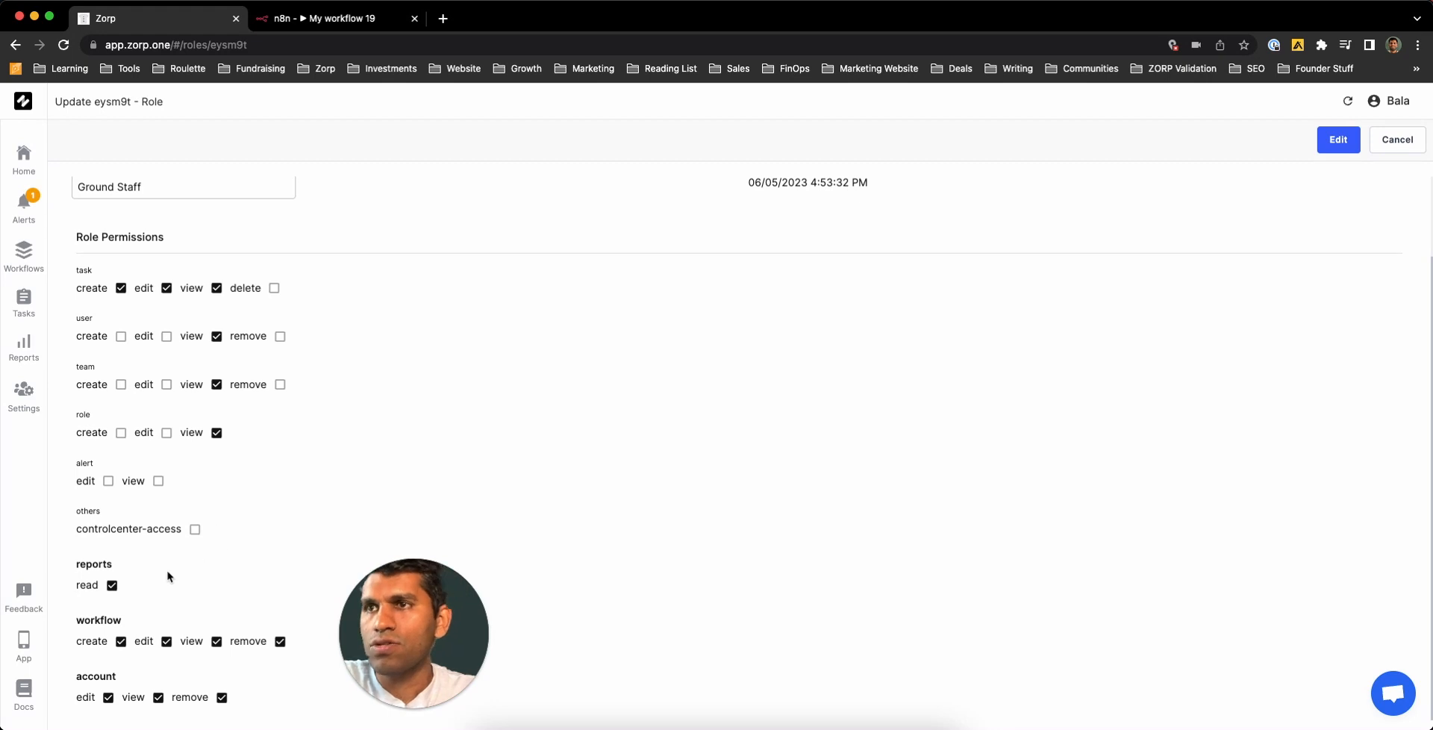
left_click(112, 587)
left_click(121, 644)
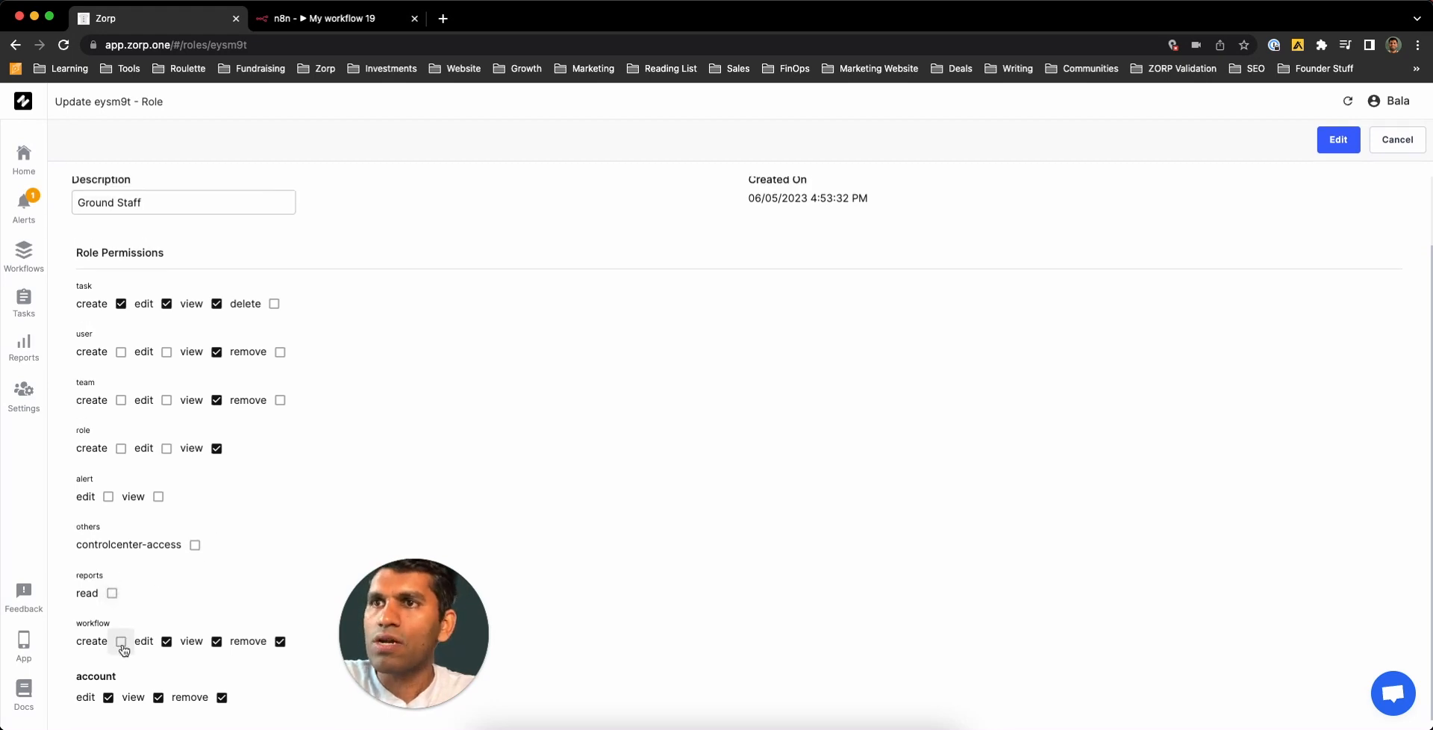
left_click(166, 641)
left_click(279, 641)
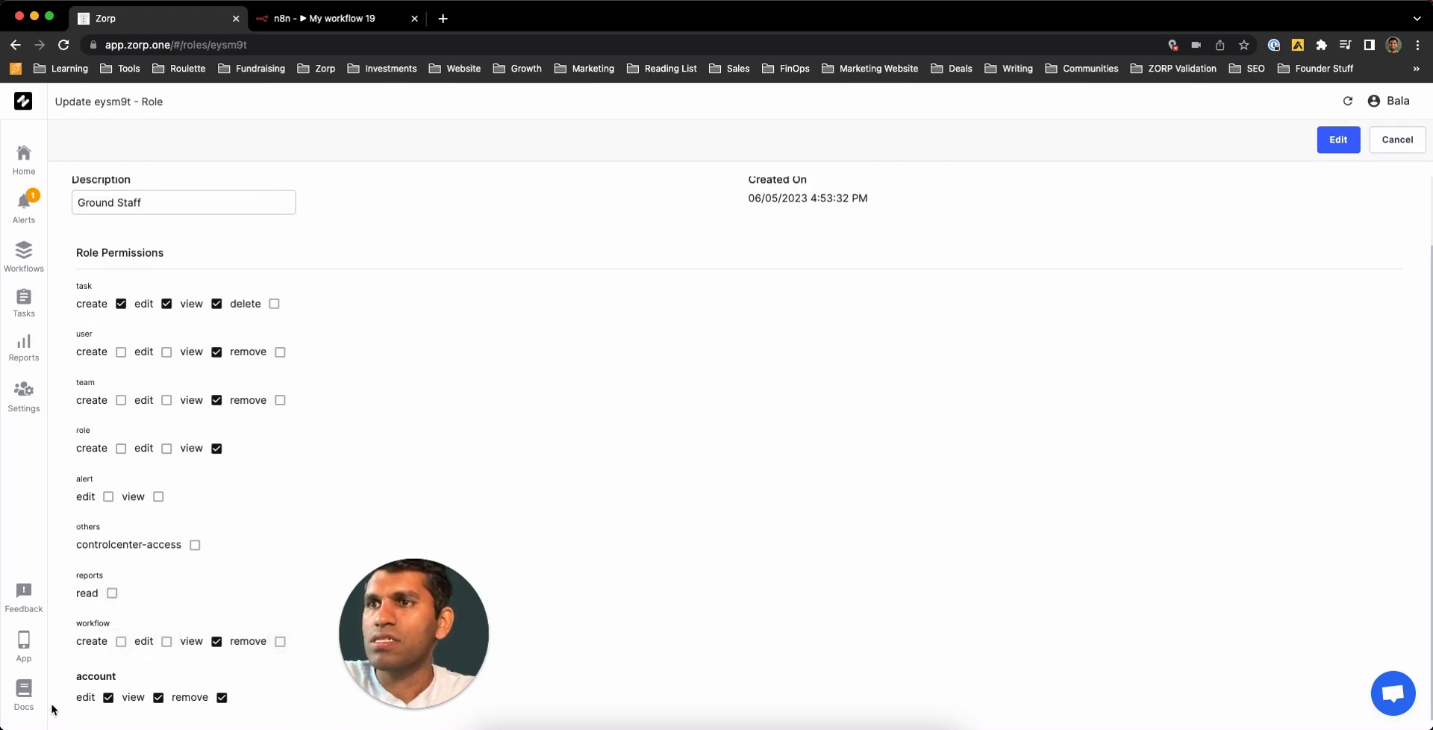
left_click(108, 699)
left_click(221, 698)
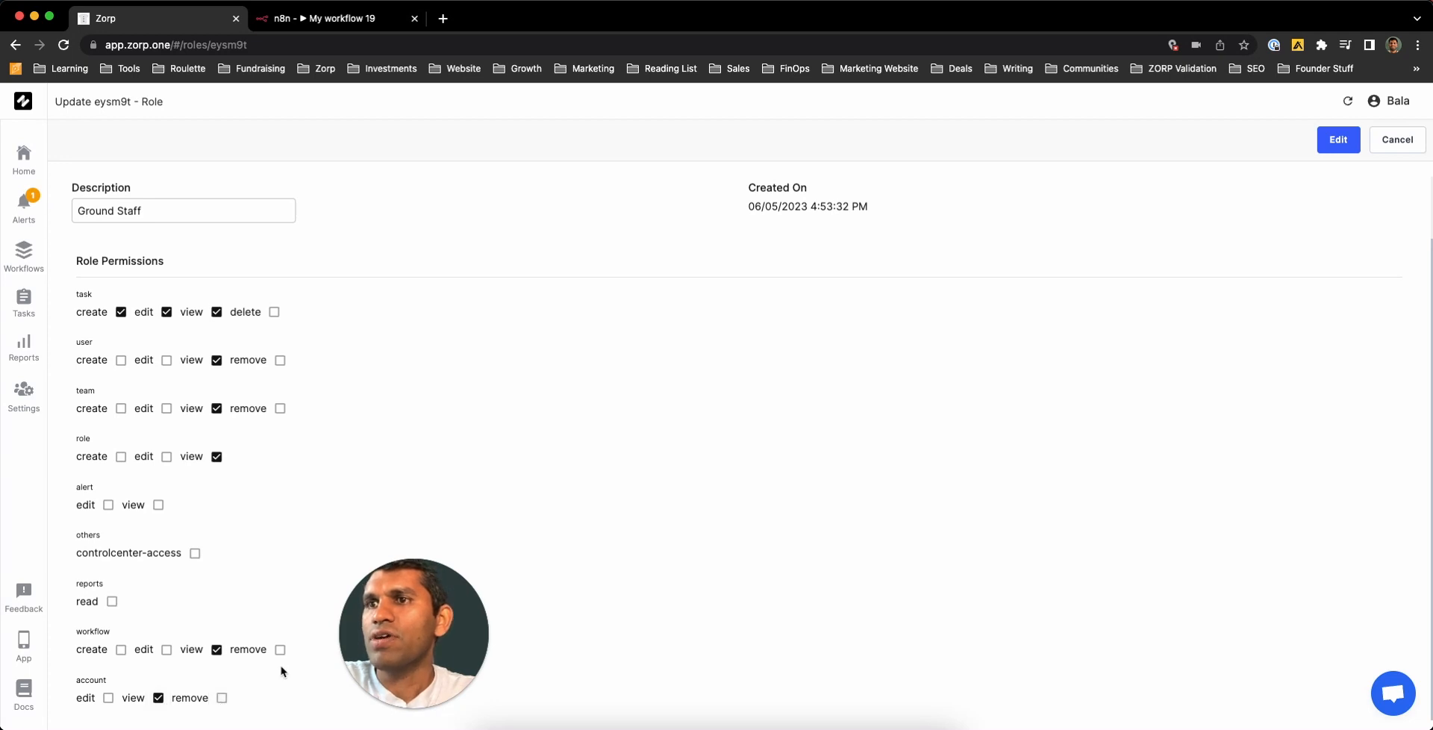
scroll(259, 561, "up", 2)
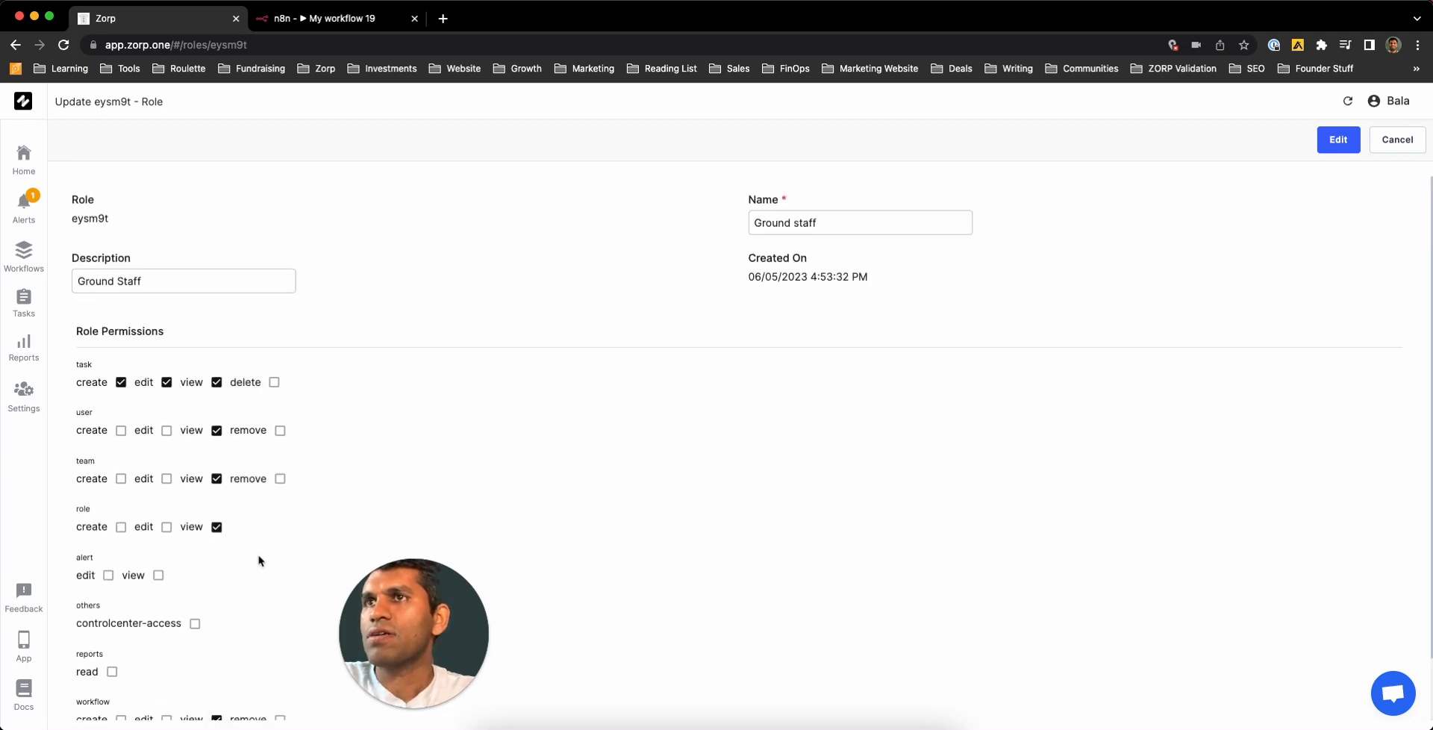
- Save the restricted Ground staff role and switch to the Users list
left_click(1333, 145)
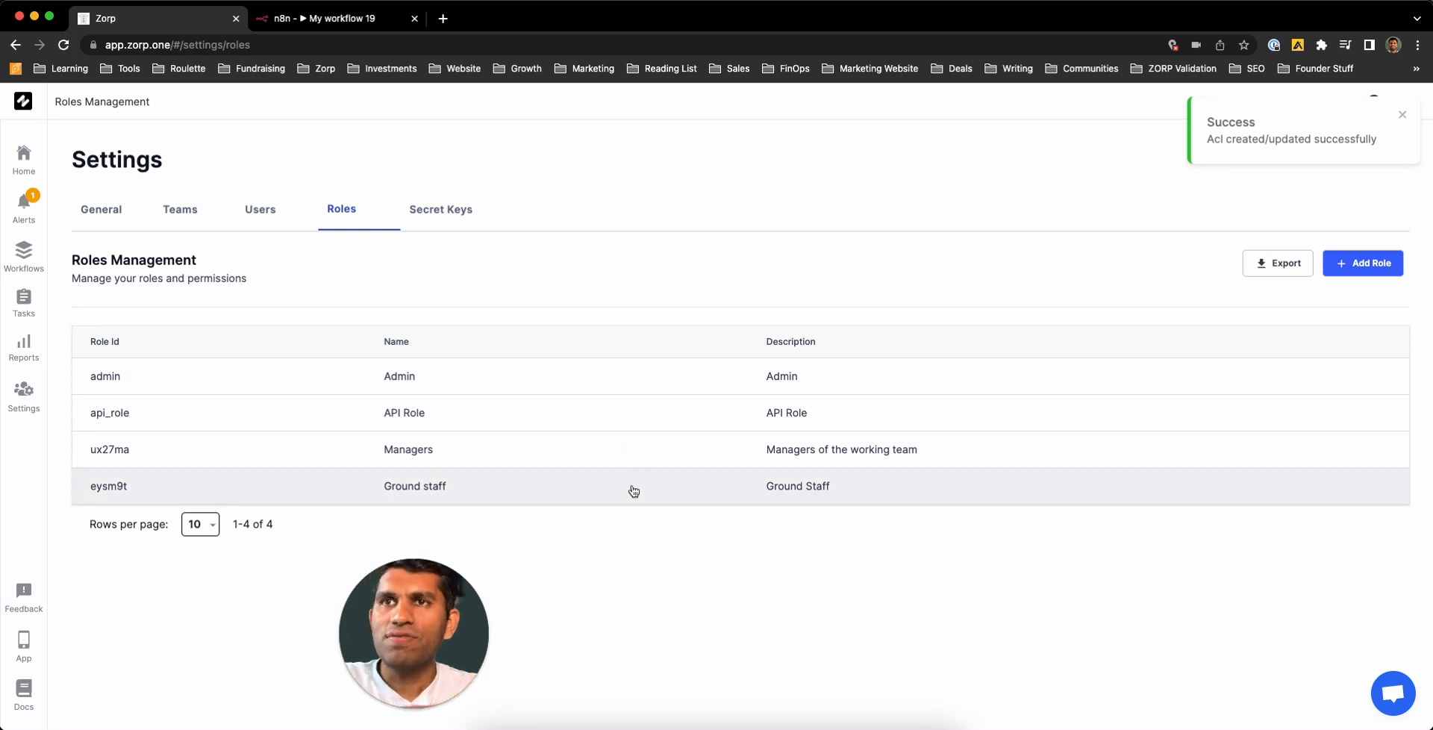
left_click(262, 212)
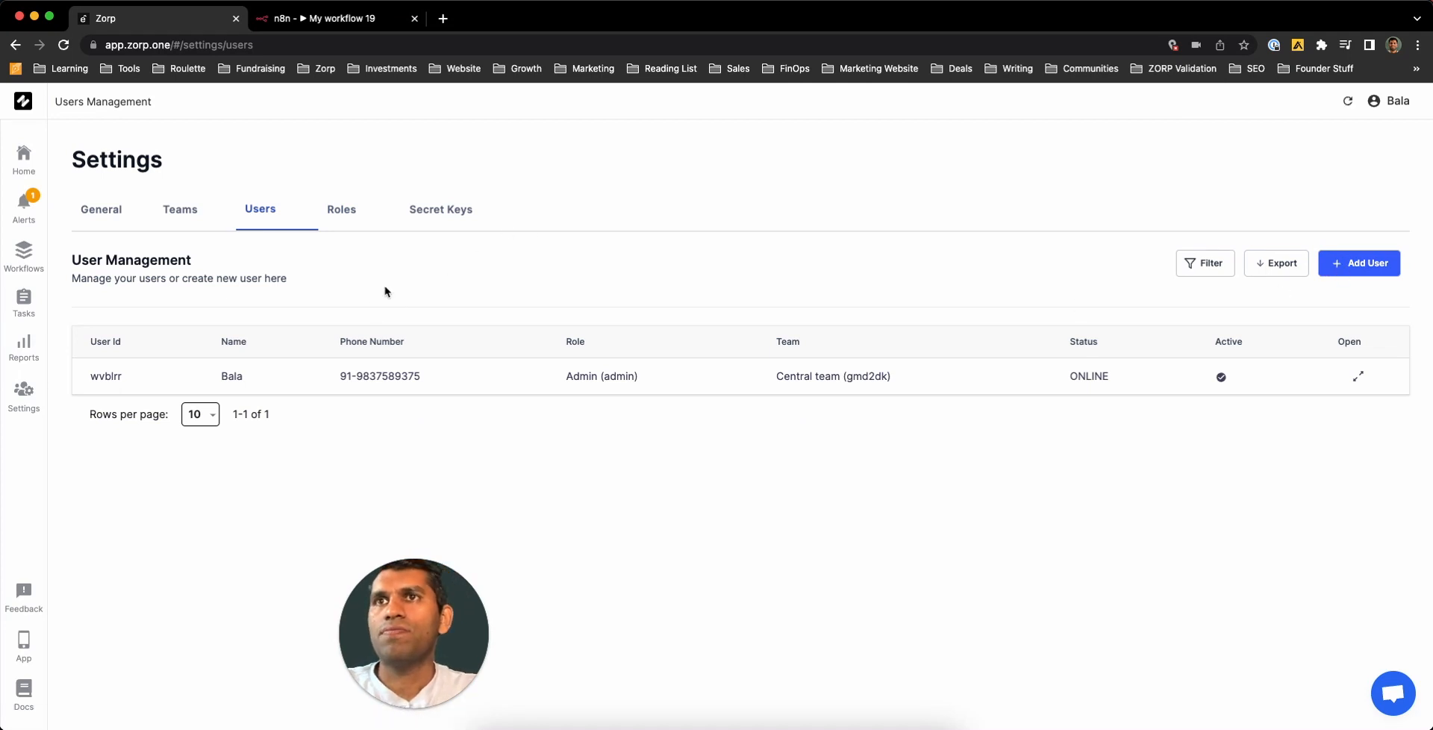
- Start a new user named My Mechanic
left_click(1359, 263)
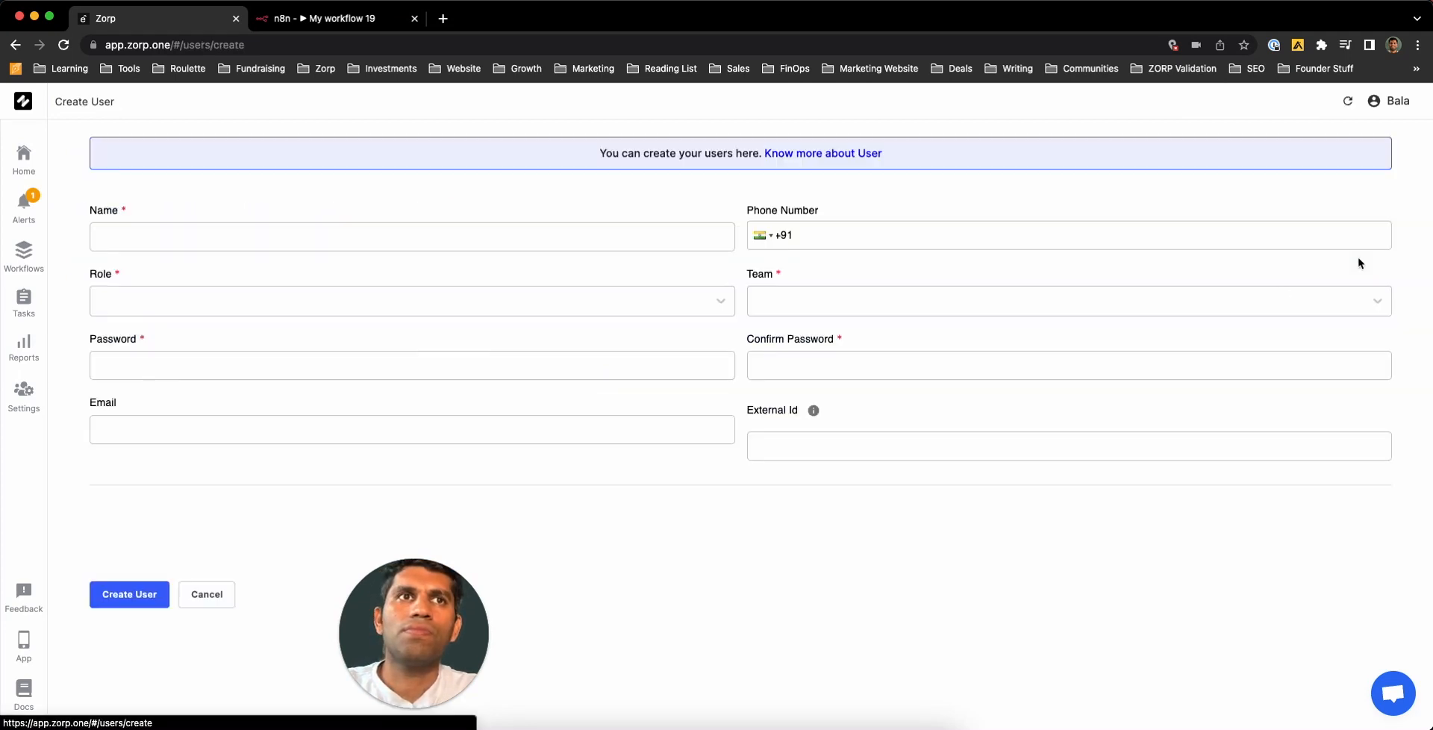
left_click(604, 233)
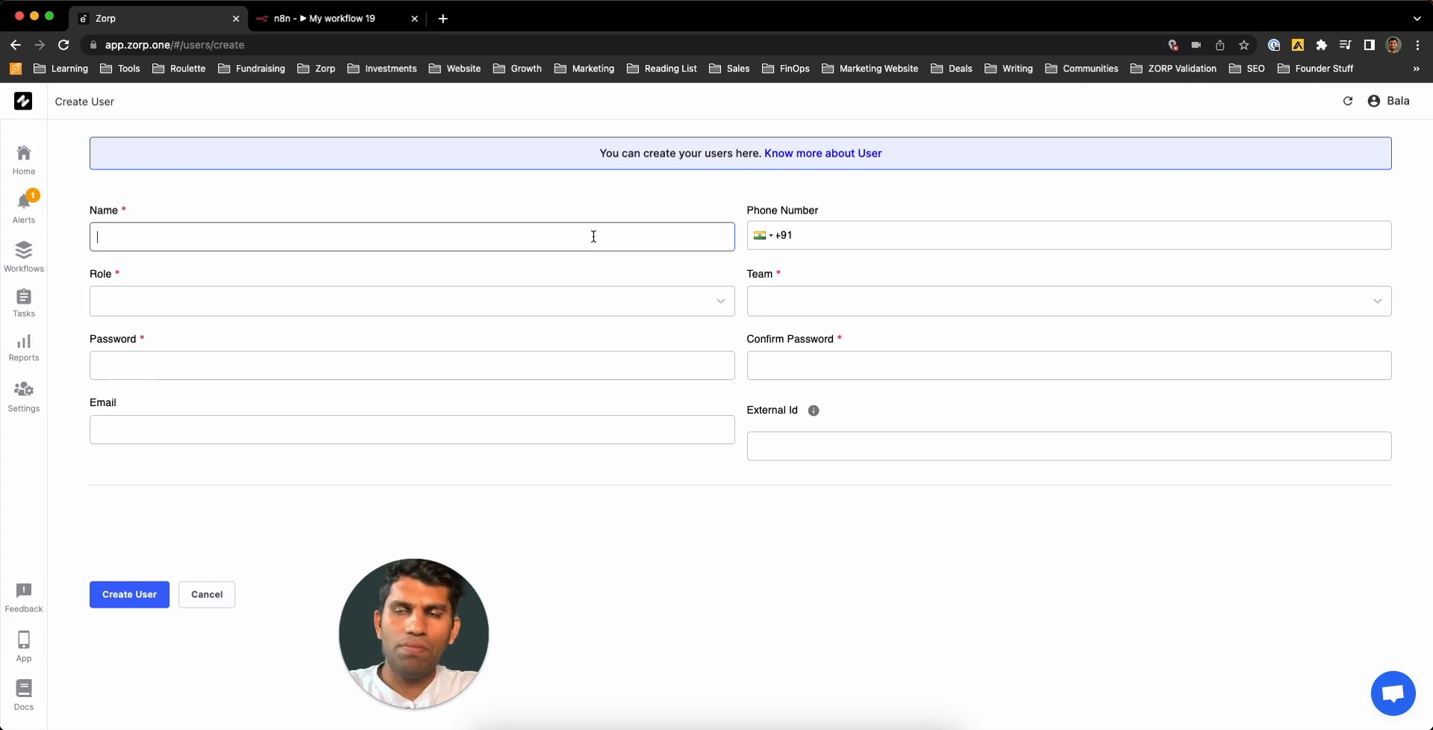
type("My Mechan")
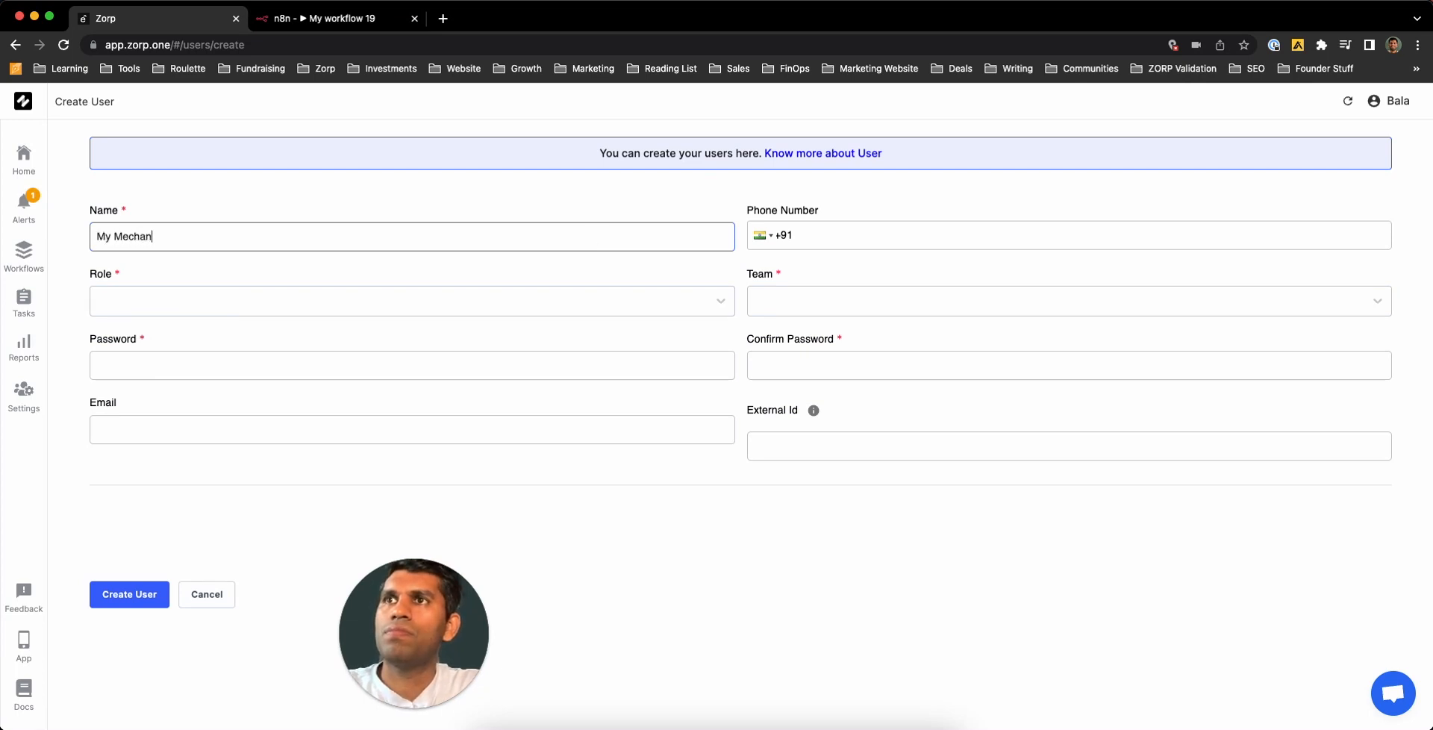
type("ic")
key("Tab")
- Enter the user's phone number with the Dominica country code
left_click(771, 235)
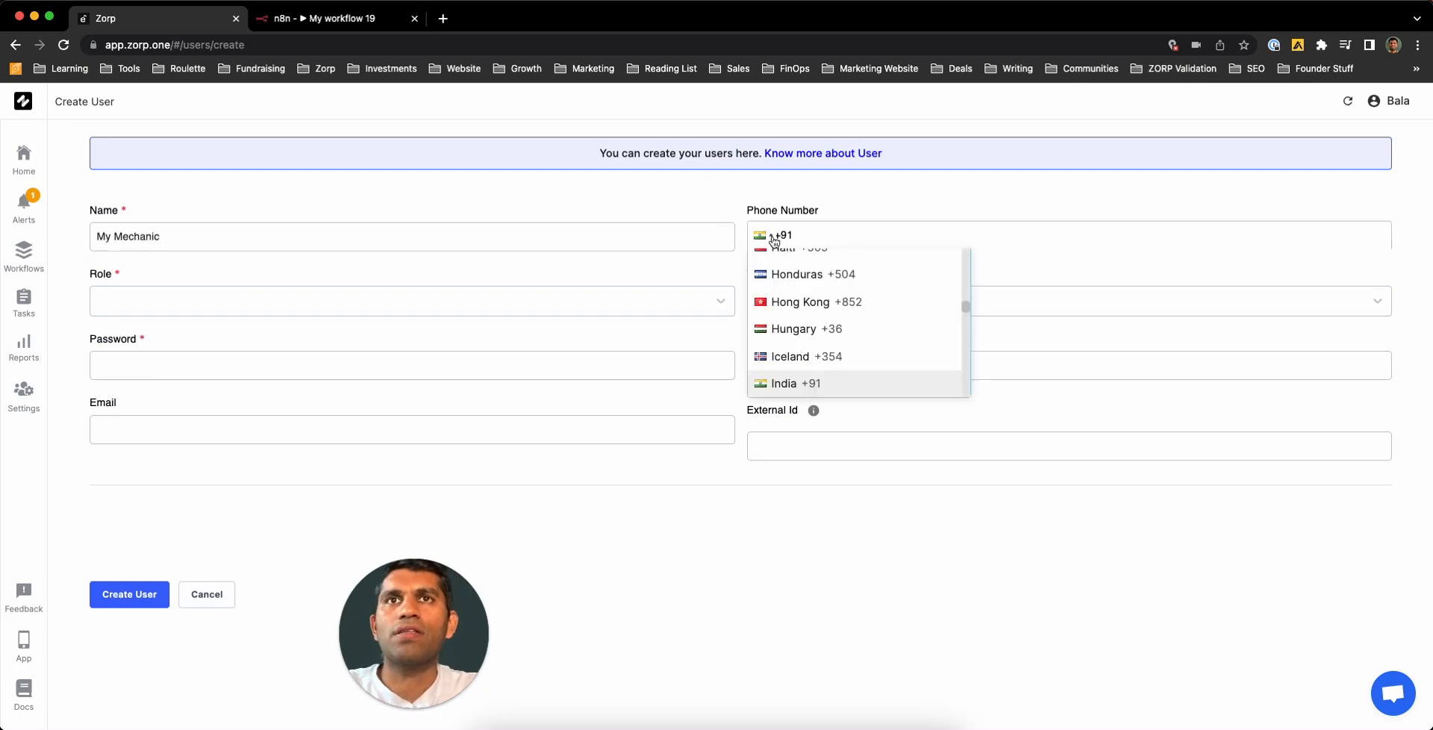
scroll(792, 318, "up", 10)
left_click(796, 301)
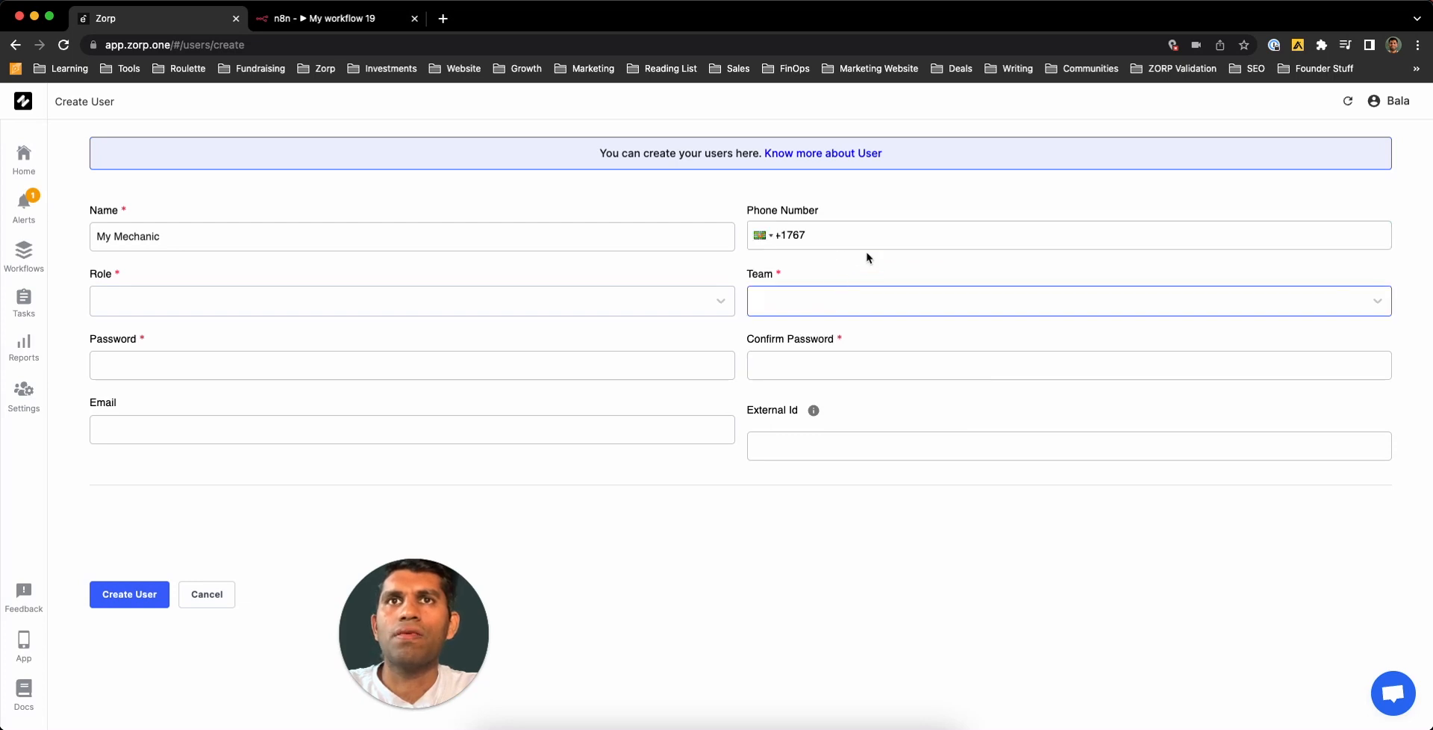
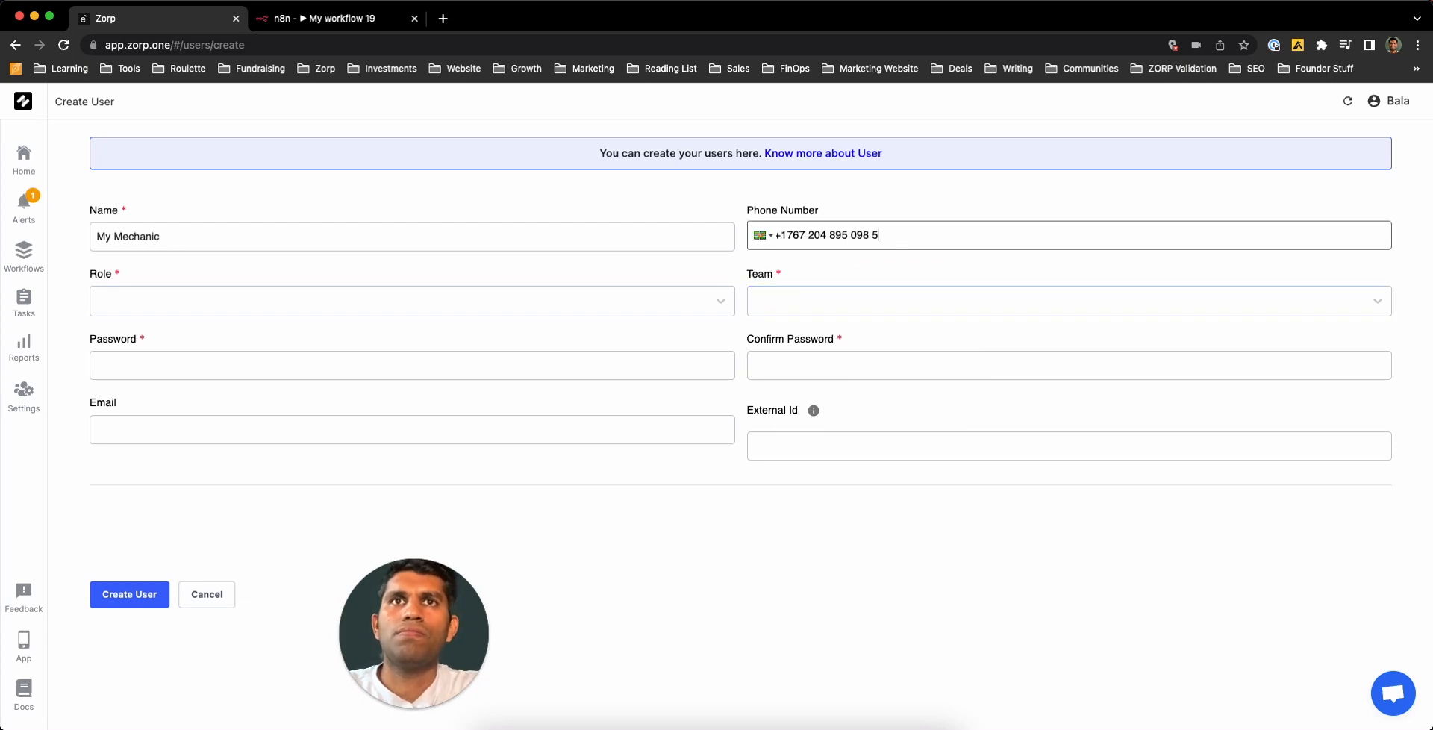
- Assign the Ground staff role to the new user
left_click(370, 312)
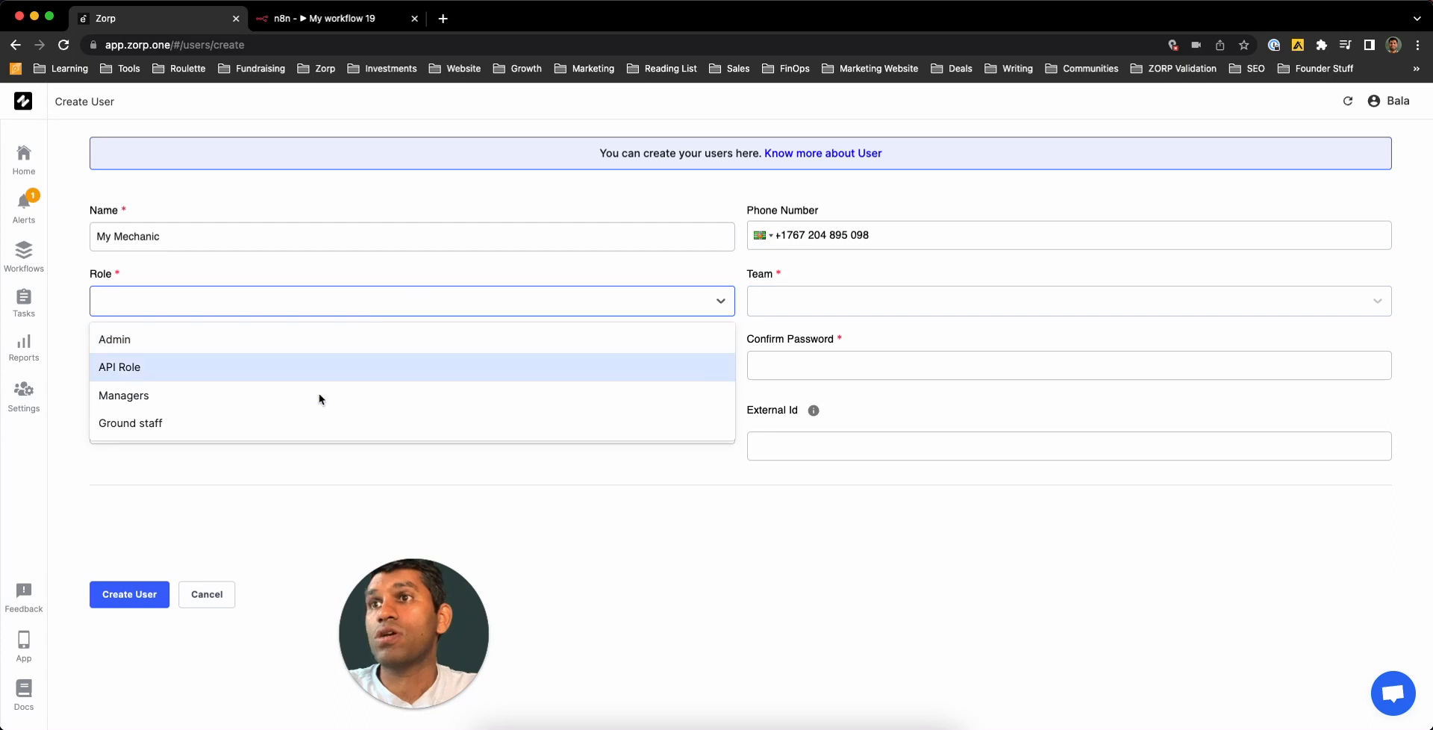
left_click(310, 424)
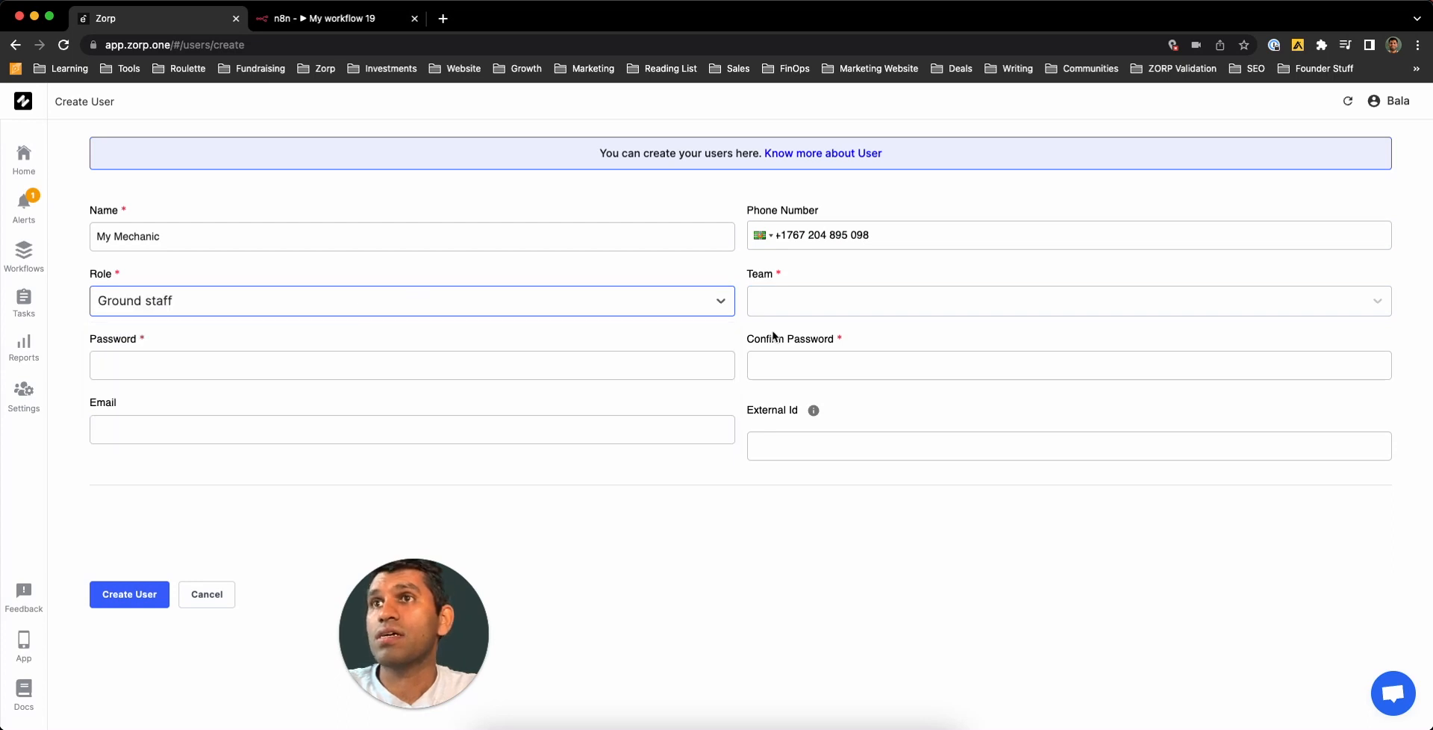
left_click(842, 307)
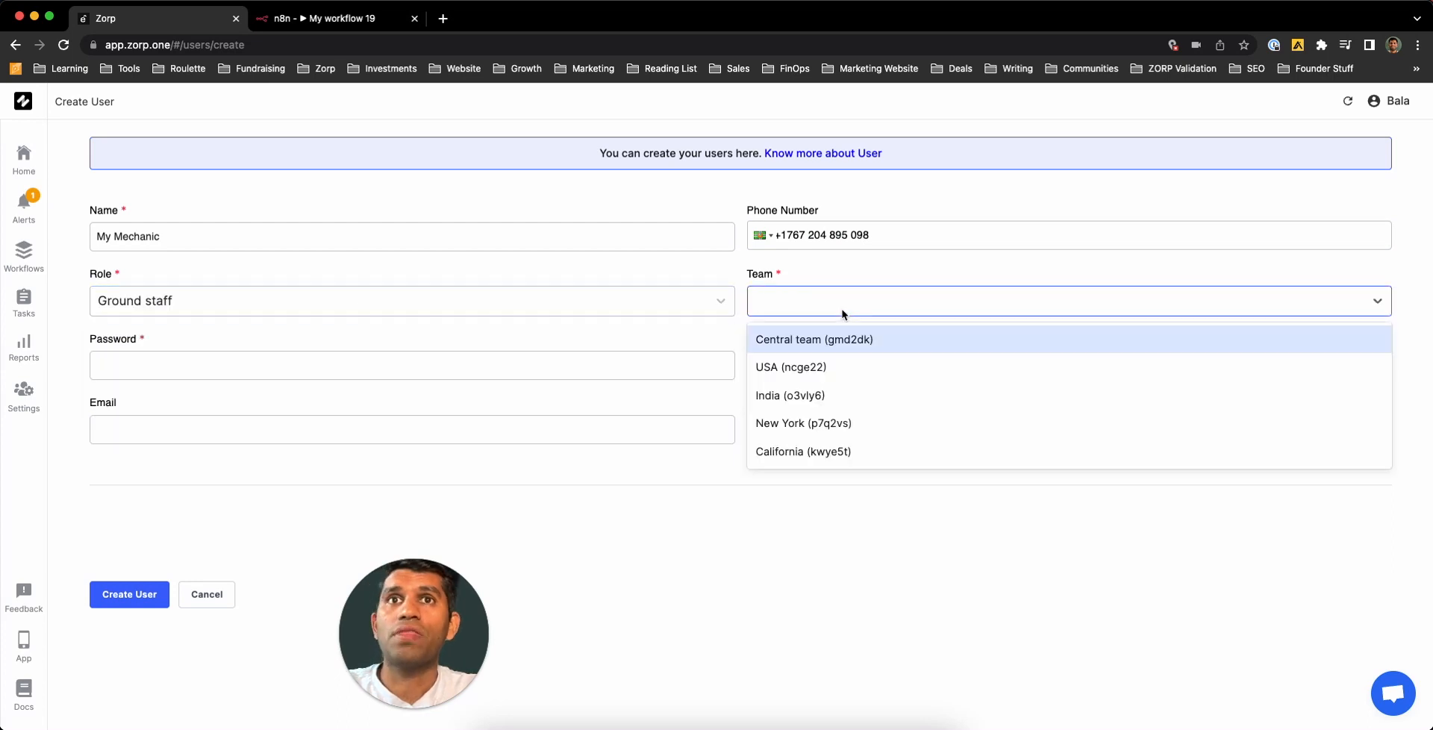
- Put the user in the New York team and fill in the password and its confirmation
left_click(814, 422)
left_click(412, 370)
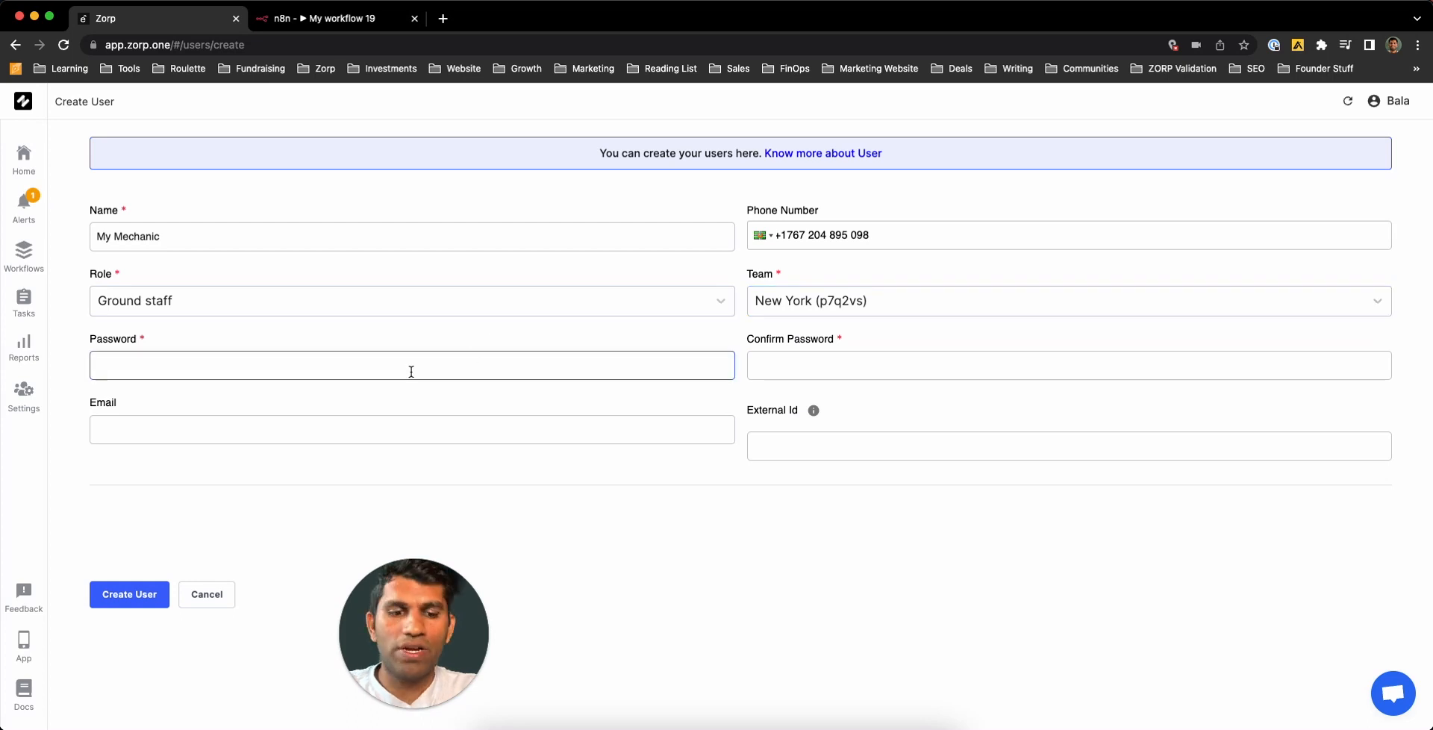
type("••••••••")
key("Tab")
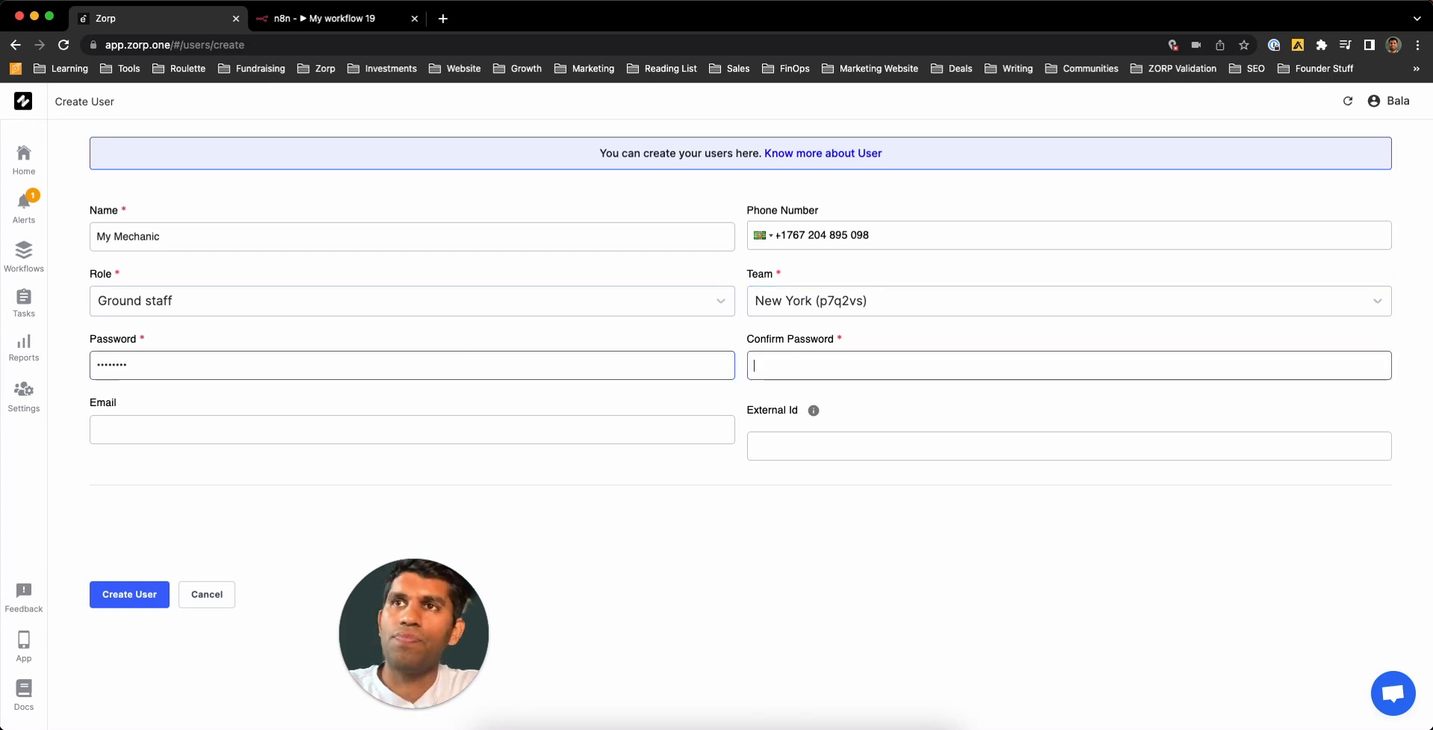
type("•••")
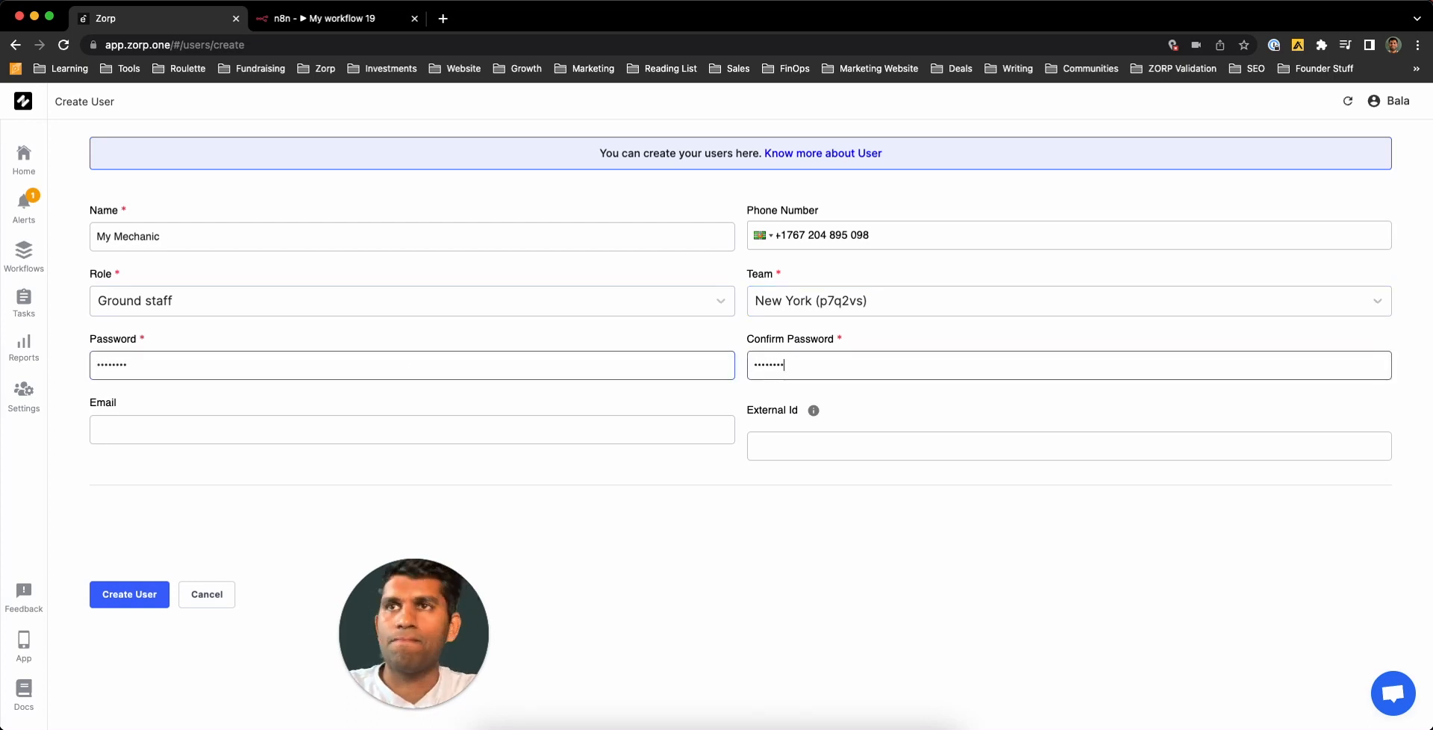
- Enter the user's e-mail address and create the user
left_click(203, 429)
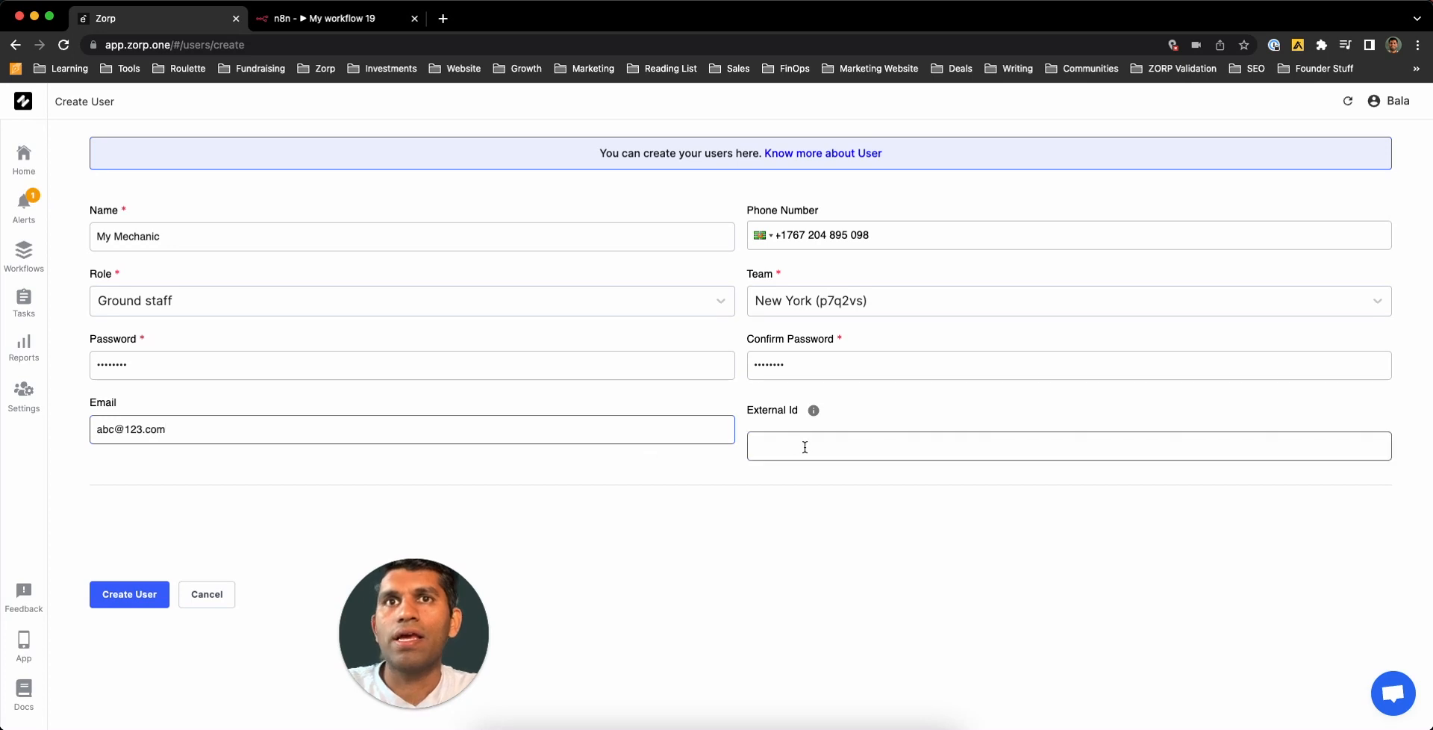
mouse_move(814, 412)
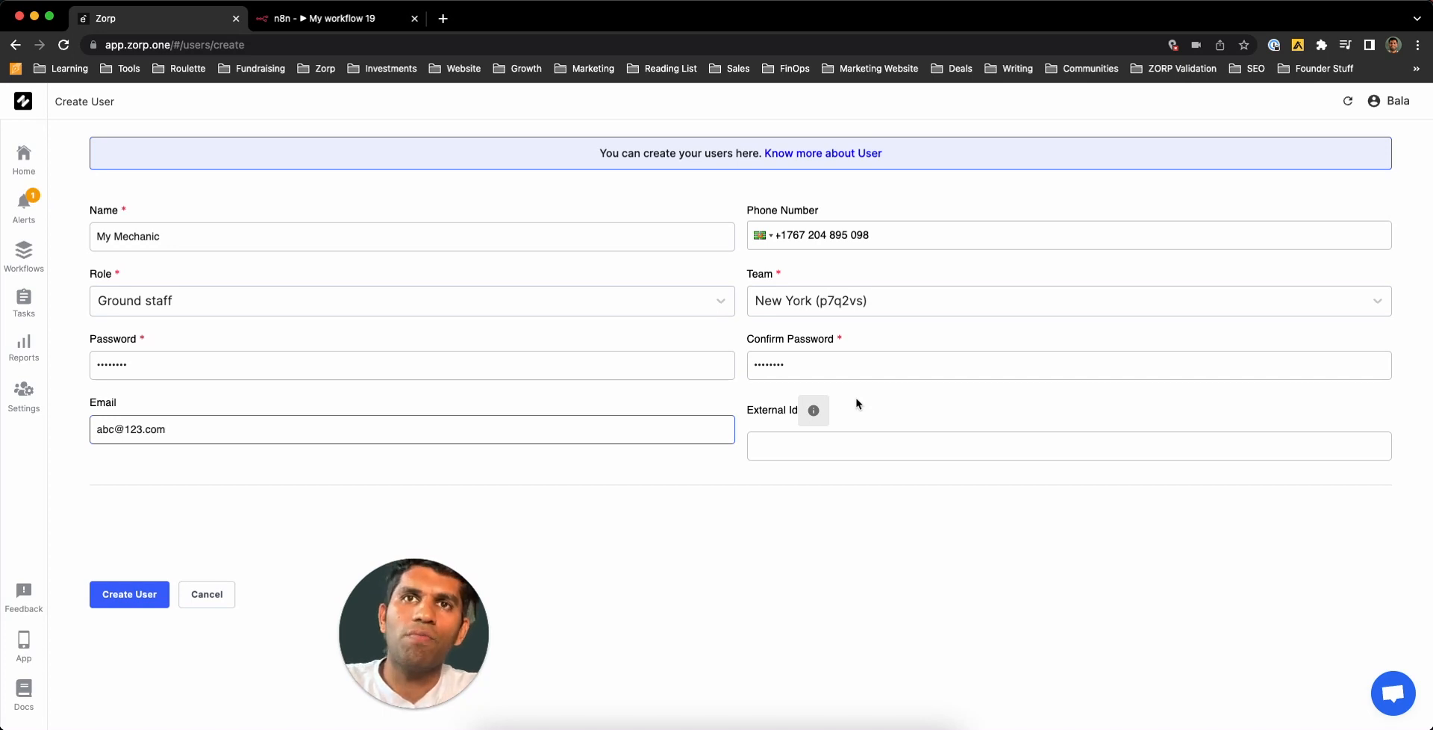
left_click(759, 542)
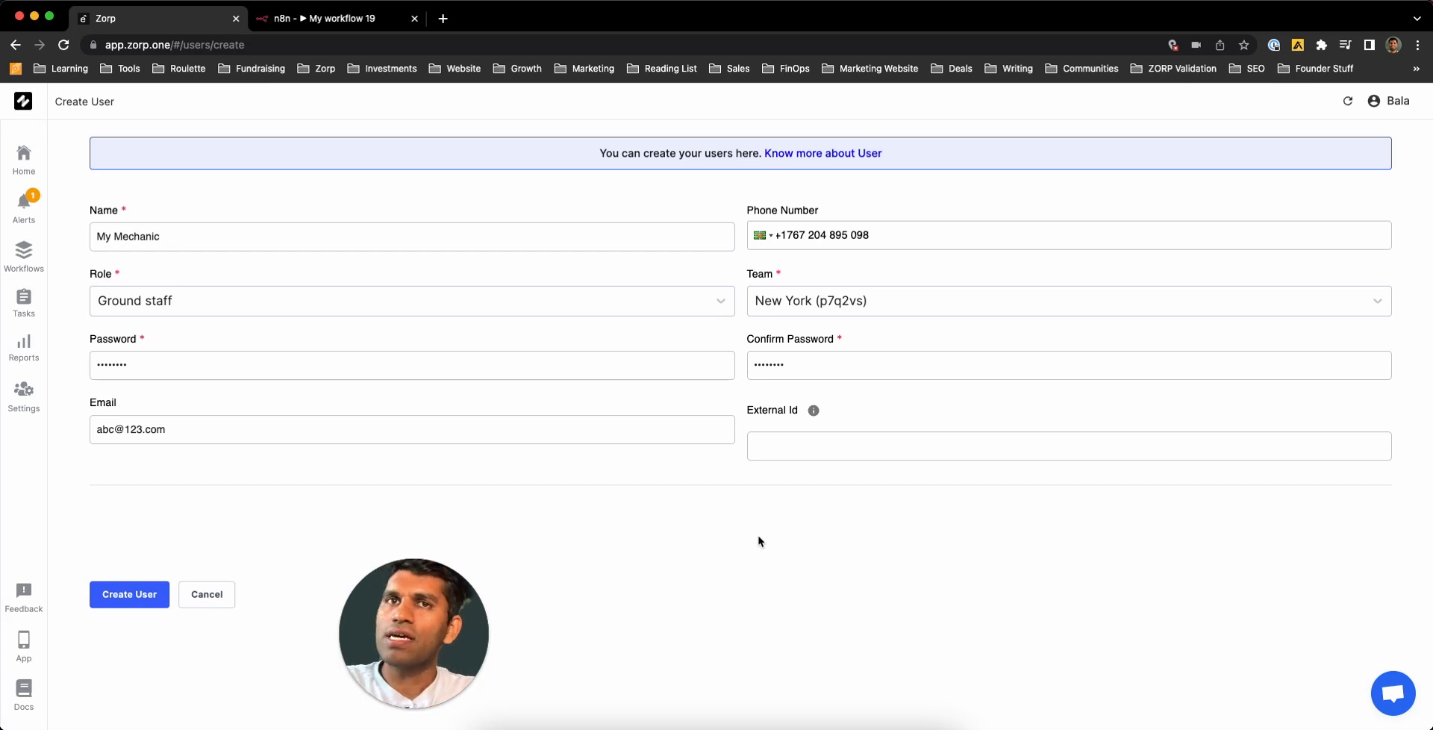
left_click(108, 594)
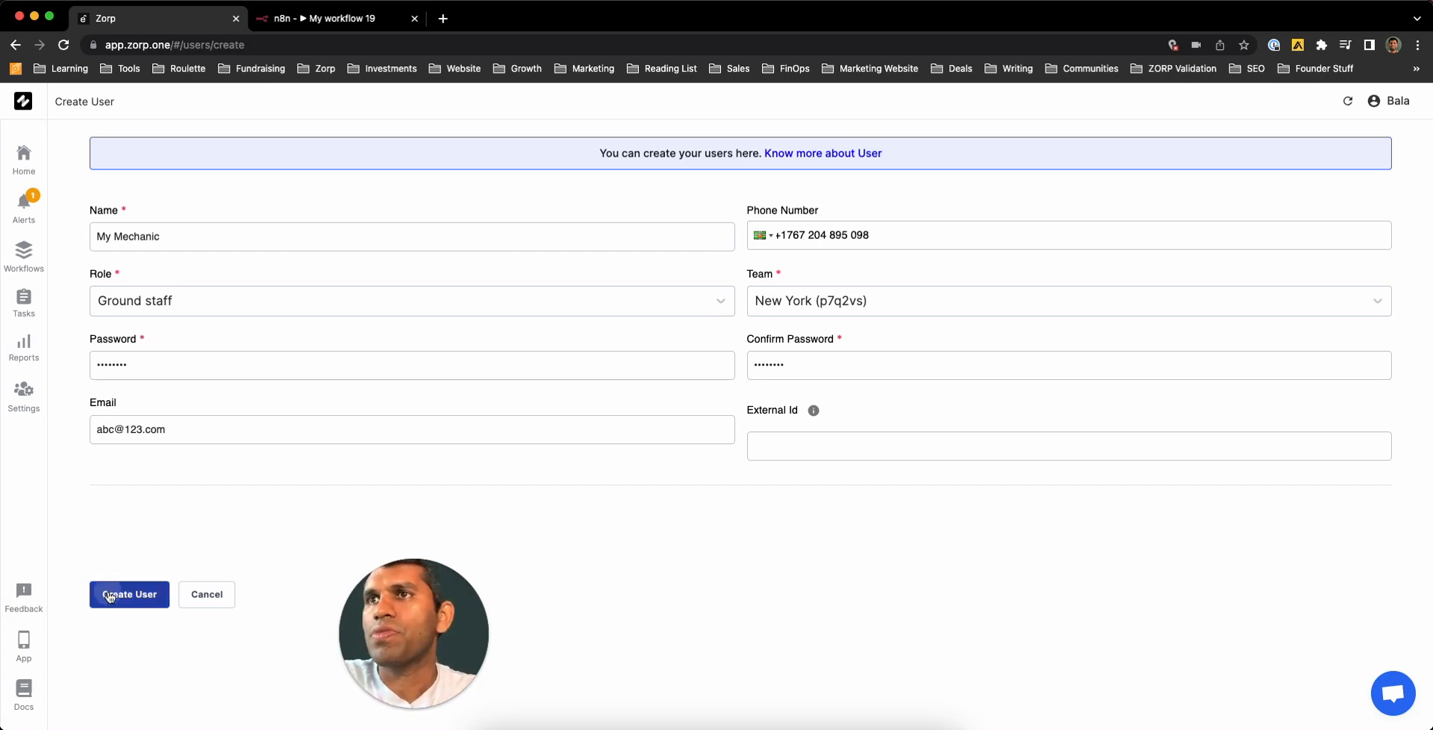